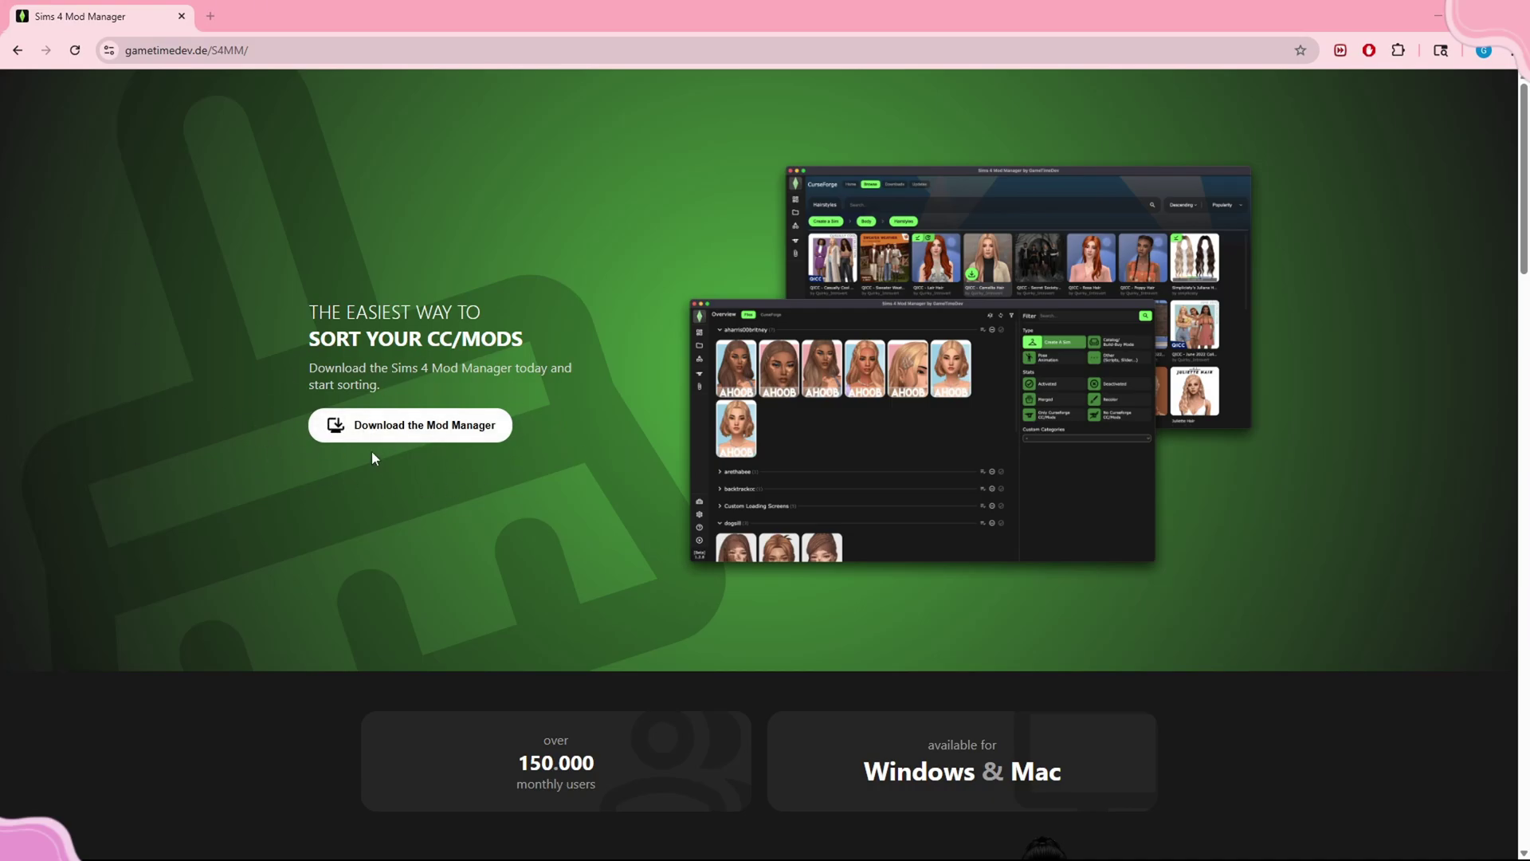
Download the Windows 10,11 Mod Manager installer (1.2.12 Beta, 3 Mb) and close the download dialog.
click(353, 419)
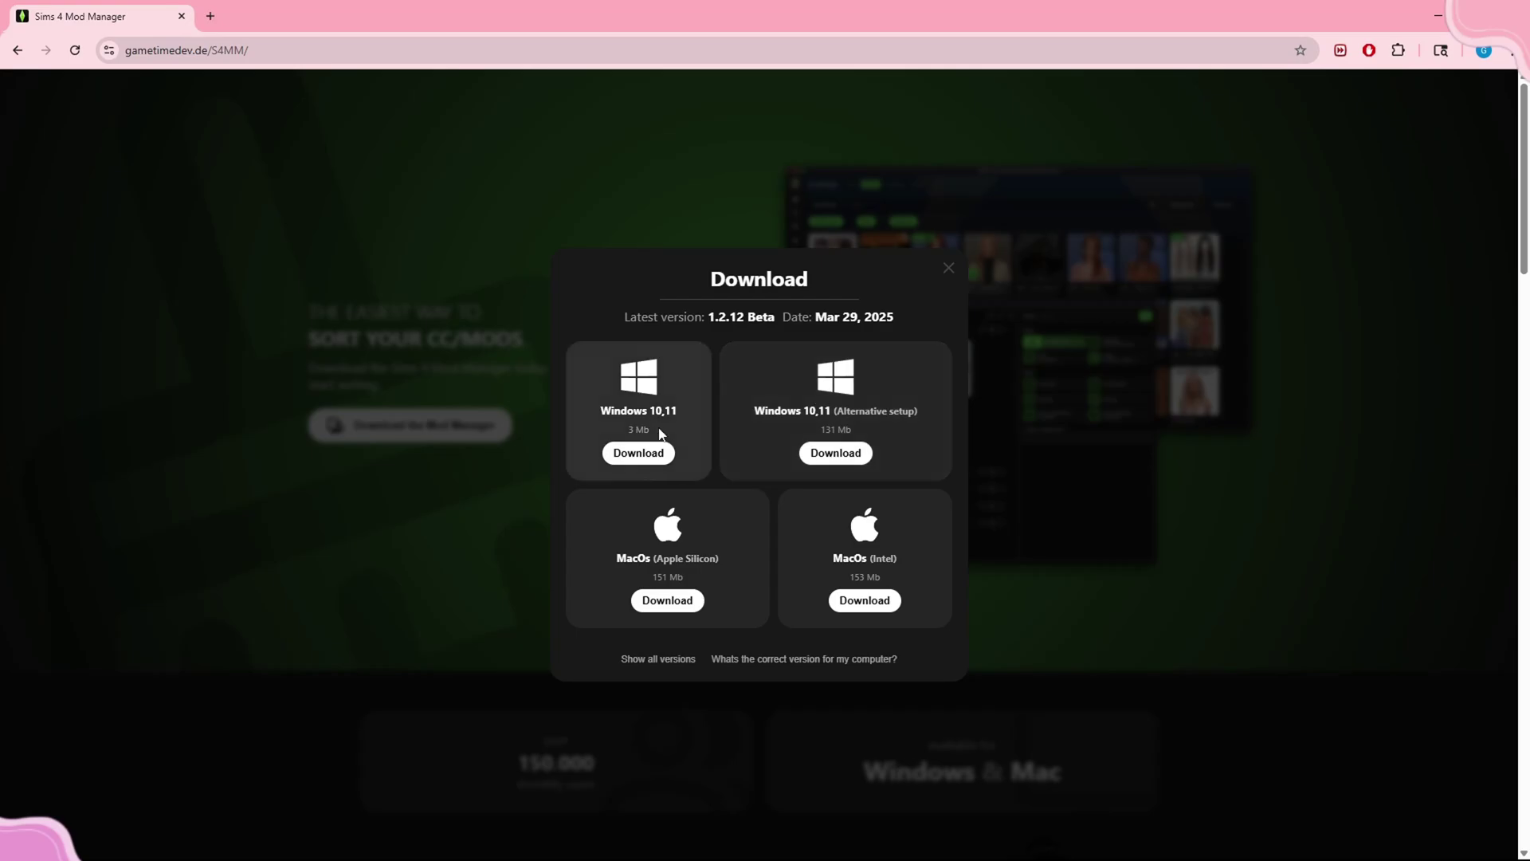
click(638, 459)
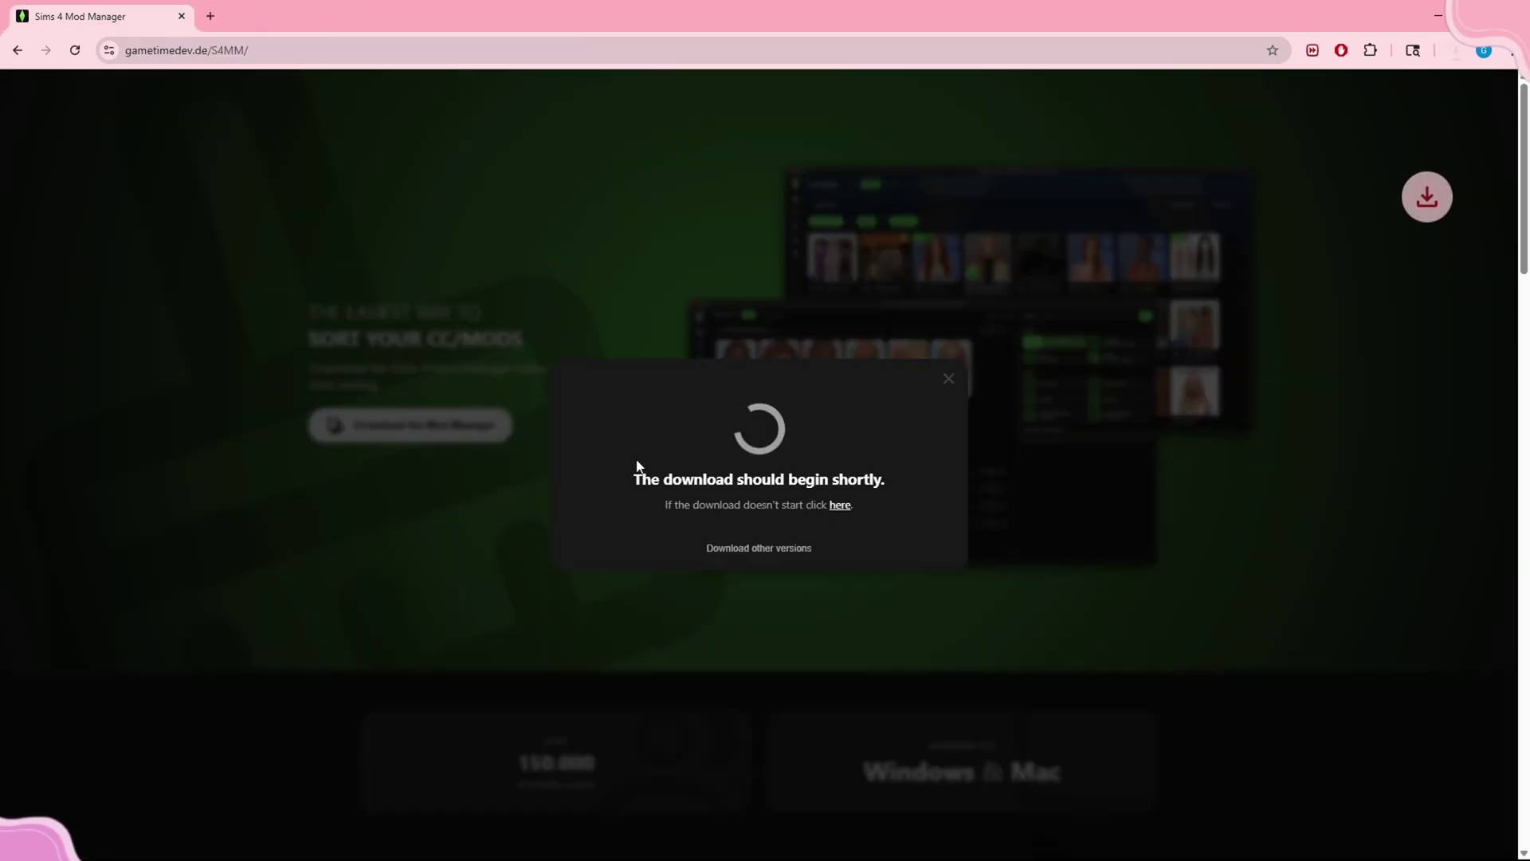
click(1454, 51)
click(1452, 52)
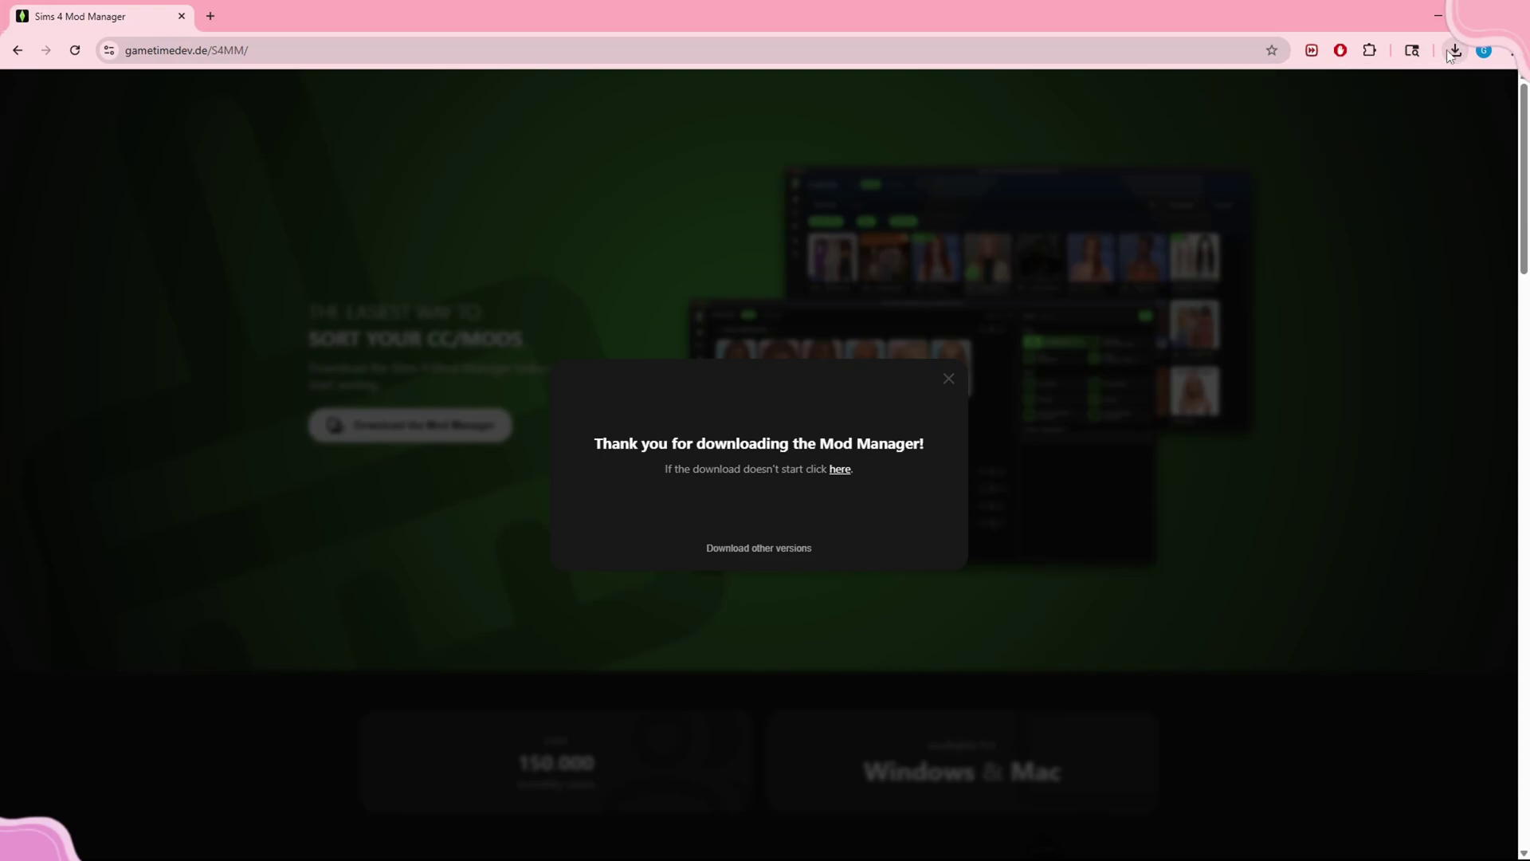
click(947, 378)
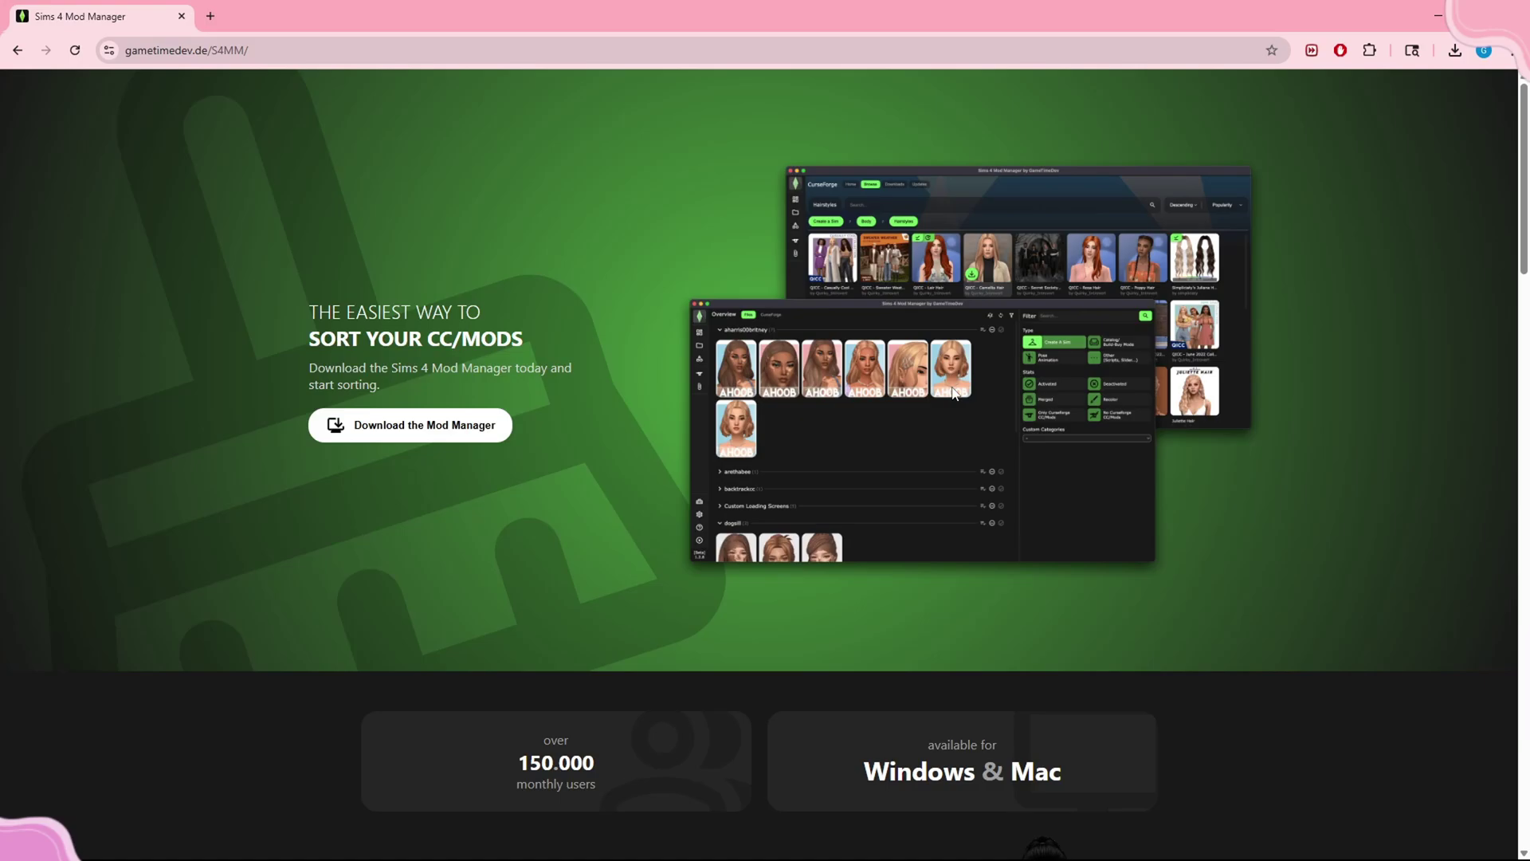
Scroll through the Main features cards down to Find specific CC and CurseForge integrations.
scroll(1320, 705, down, 10)
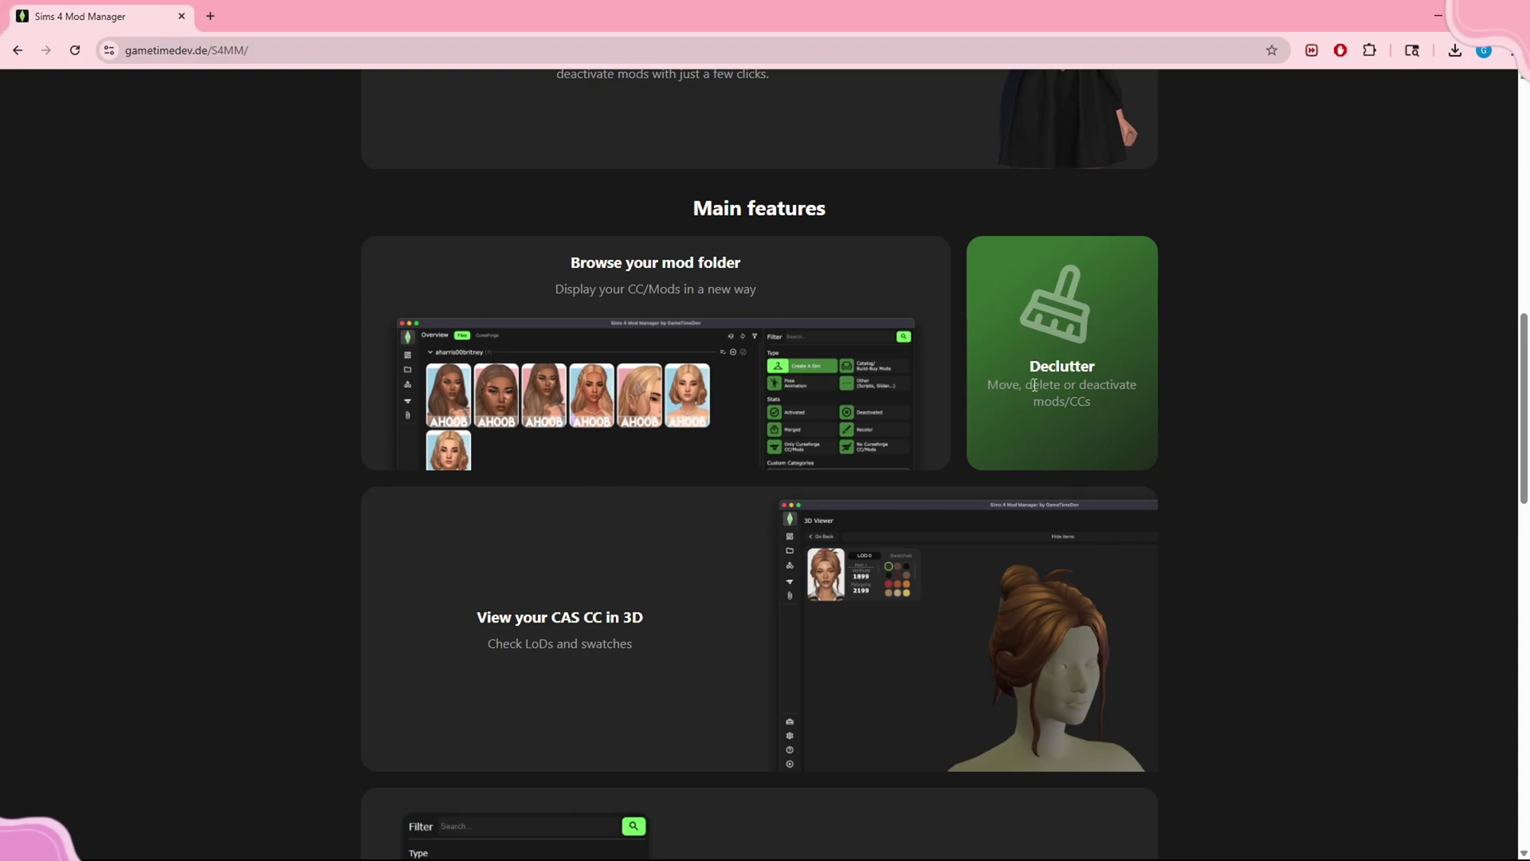
scroll(523, 477, down, 3)
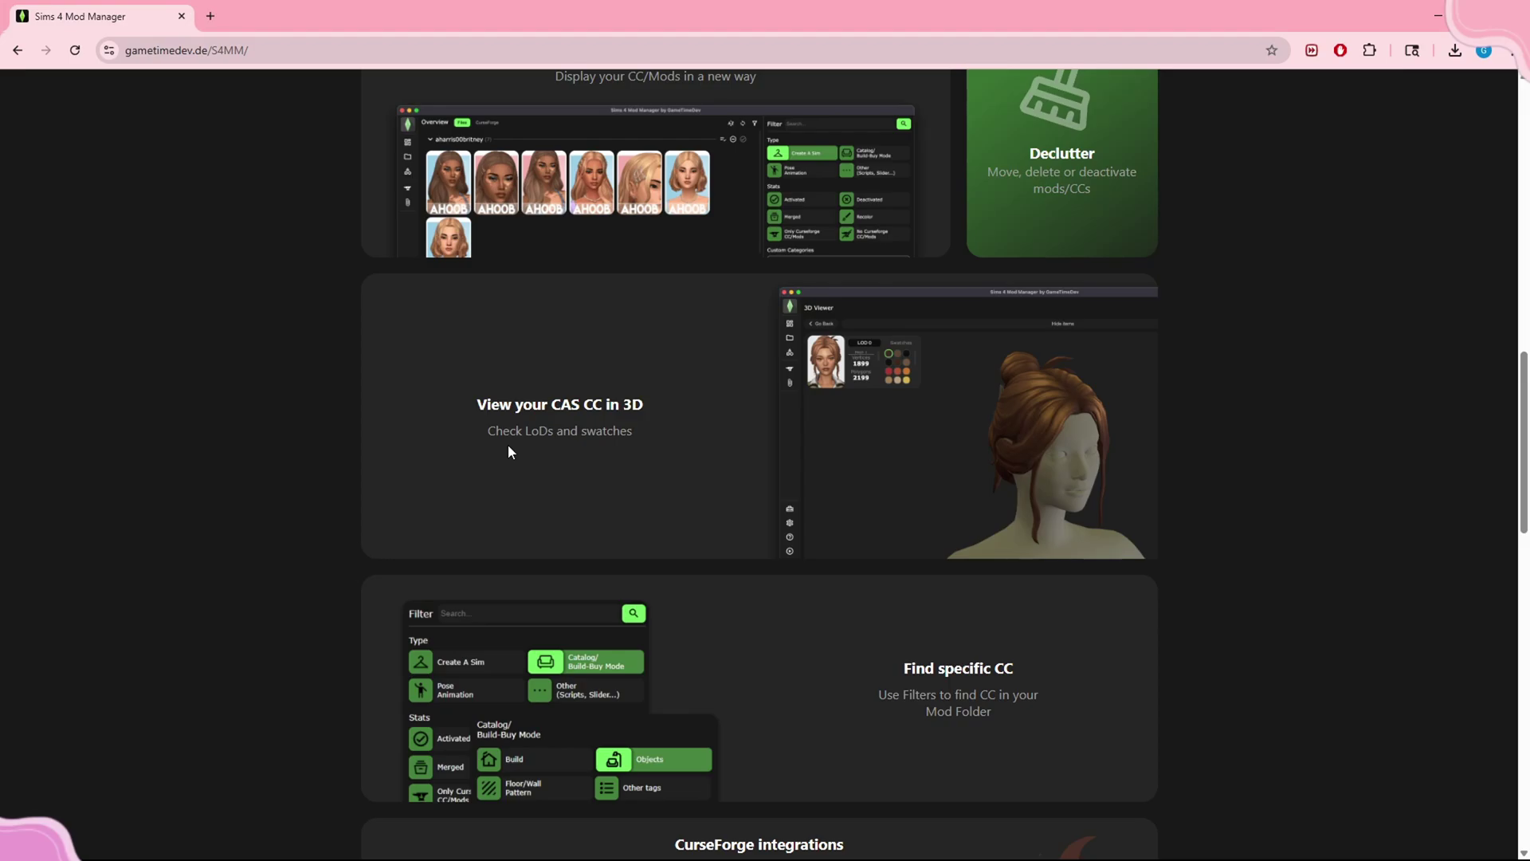
scroll(805, 359, down, 4)
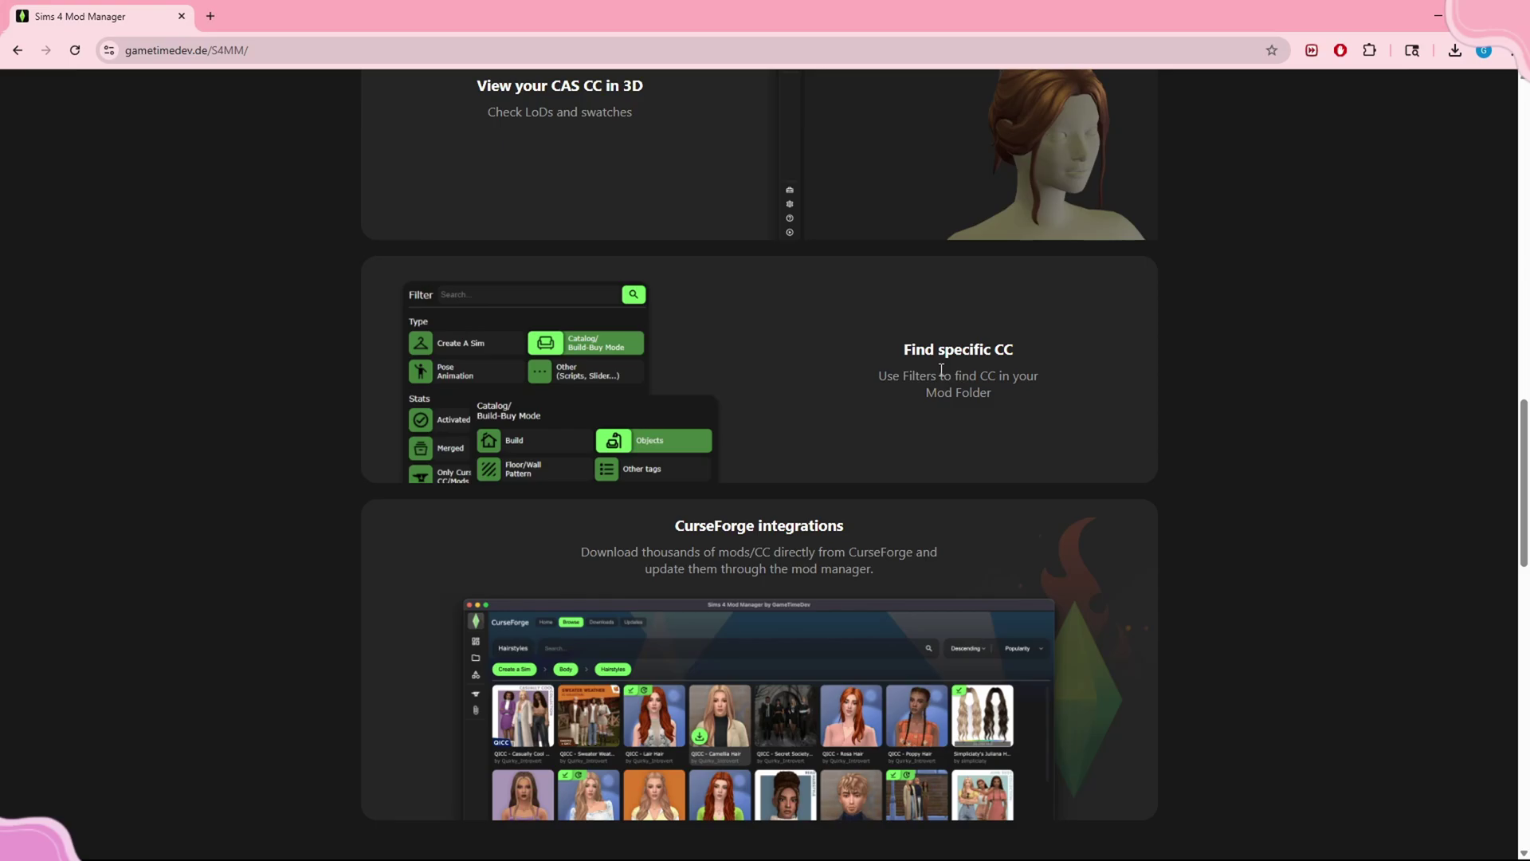
Scroll past the Feedback banner and Experimental features to Scan your save files and the footer.
scroll(854, 361, down, 4)
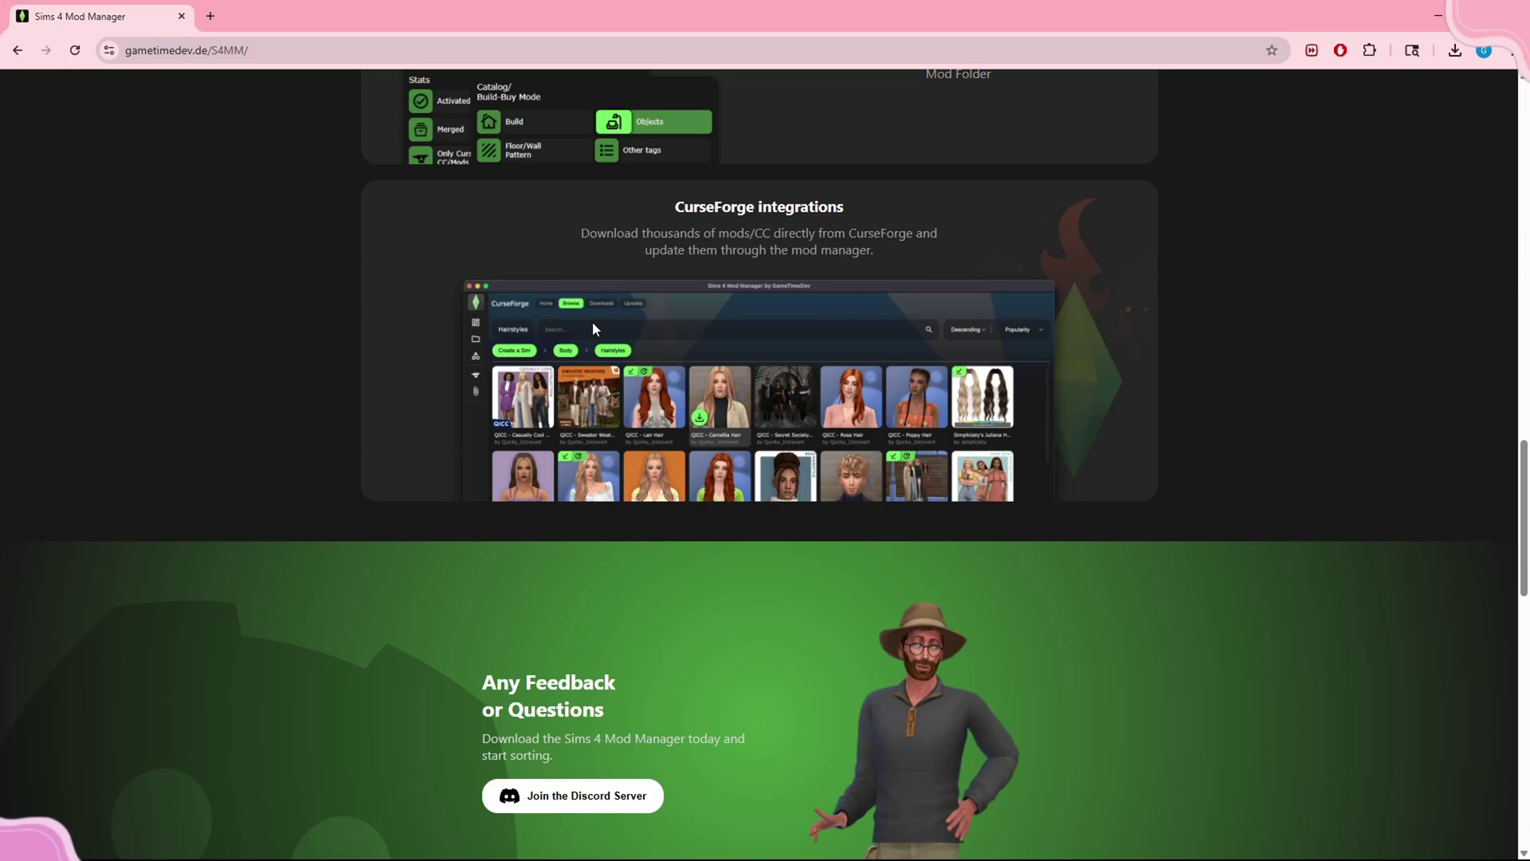
scroll(592, 321, down, 10)
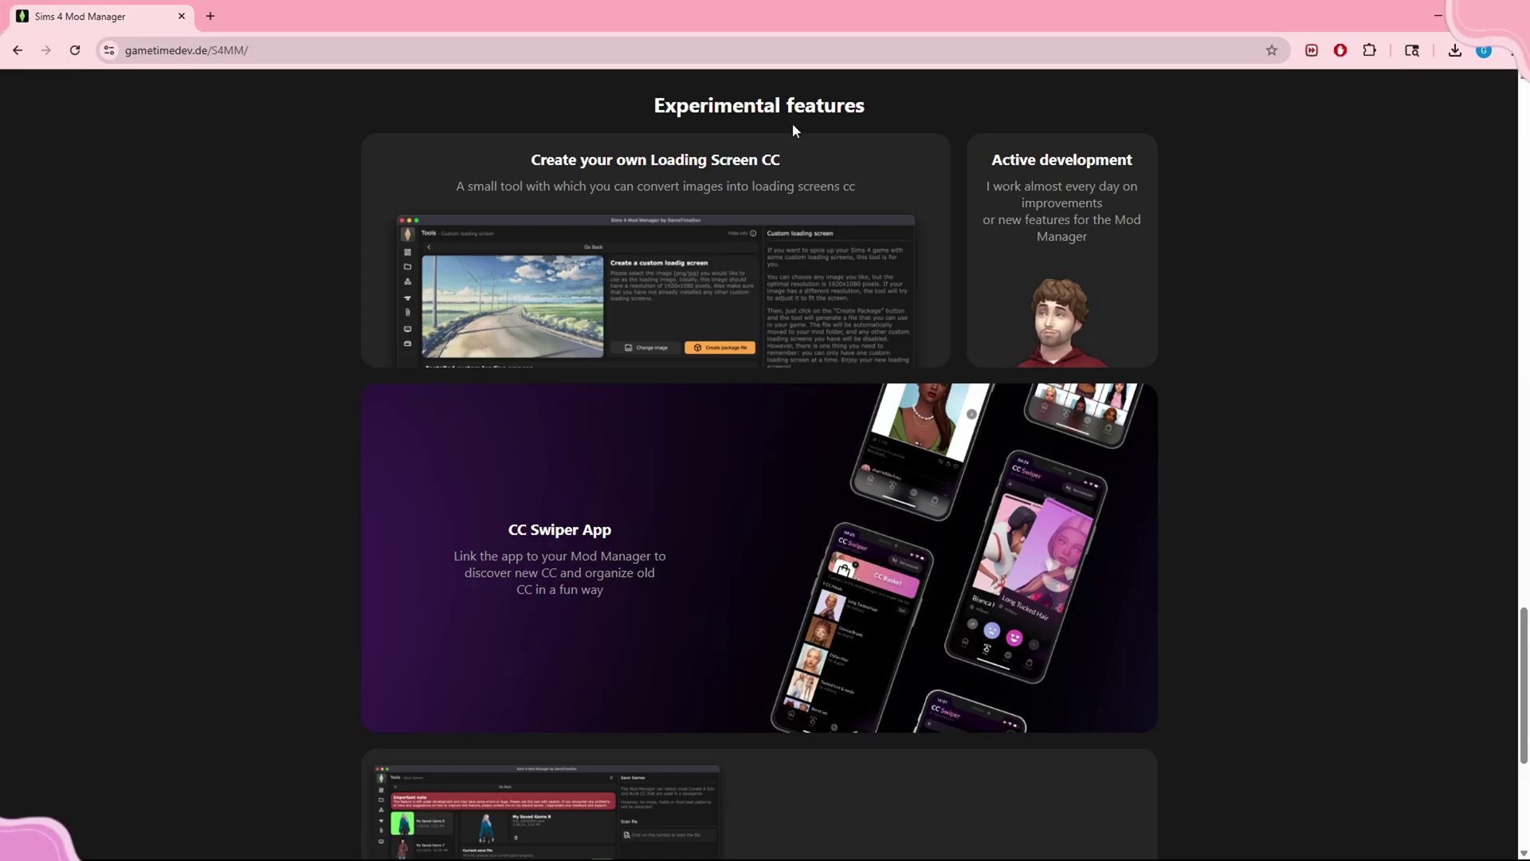
scroll(529, 272, up, 1)
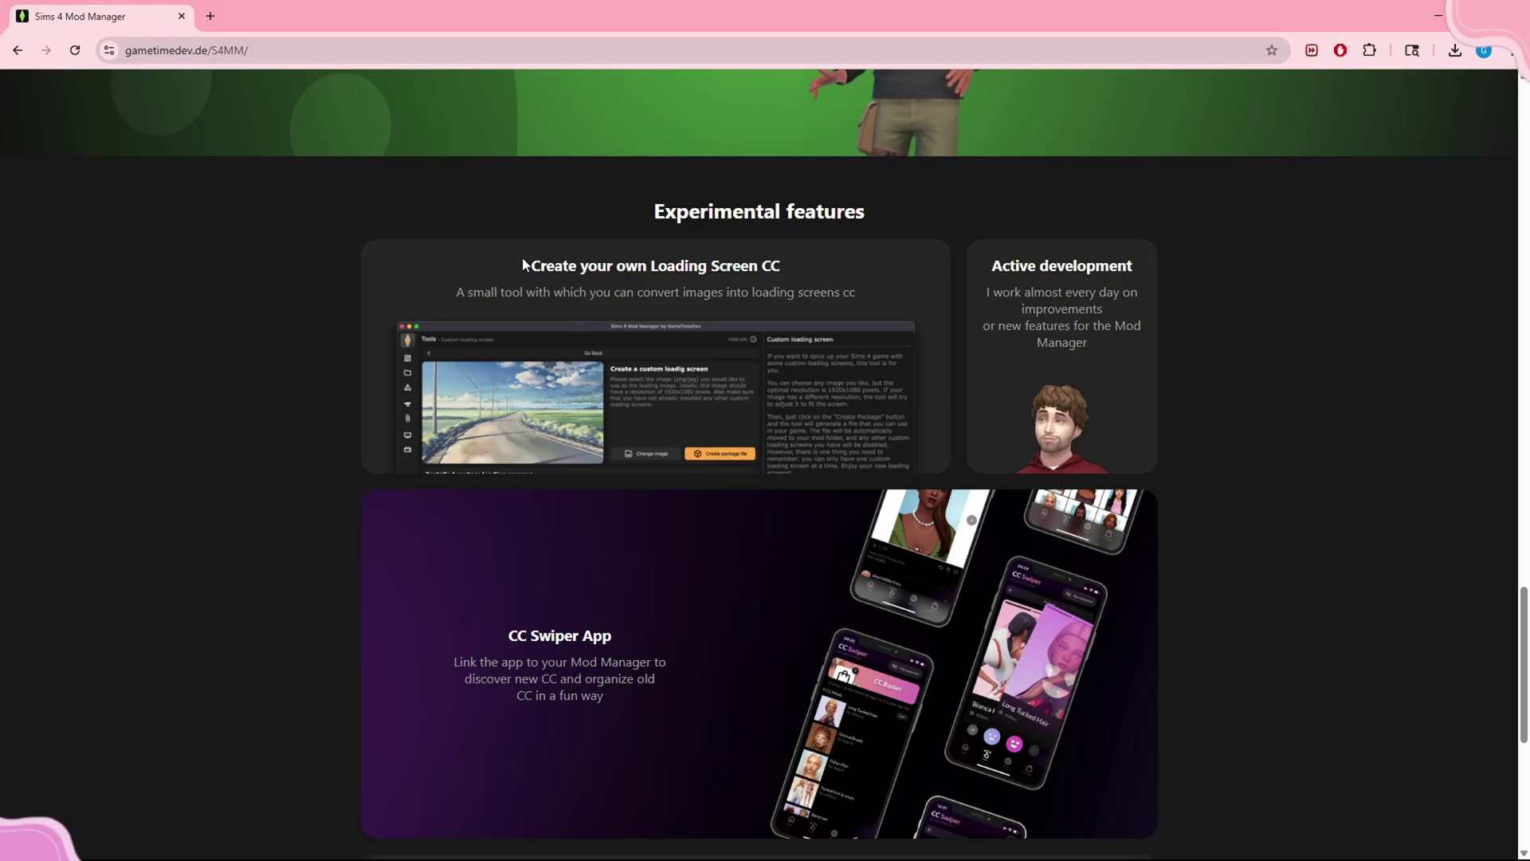
scroll(796, 456, down, 6)
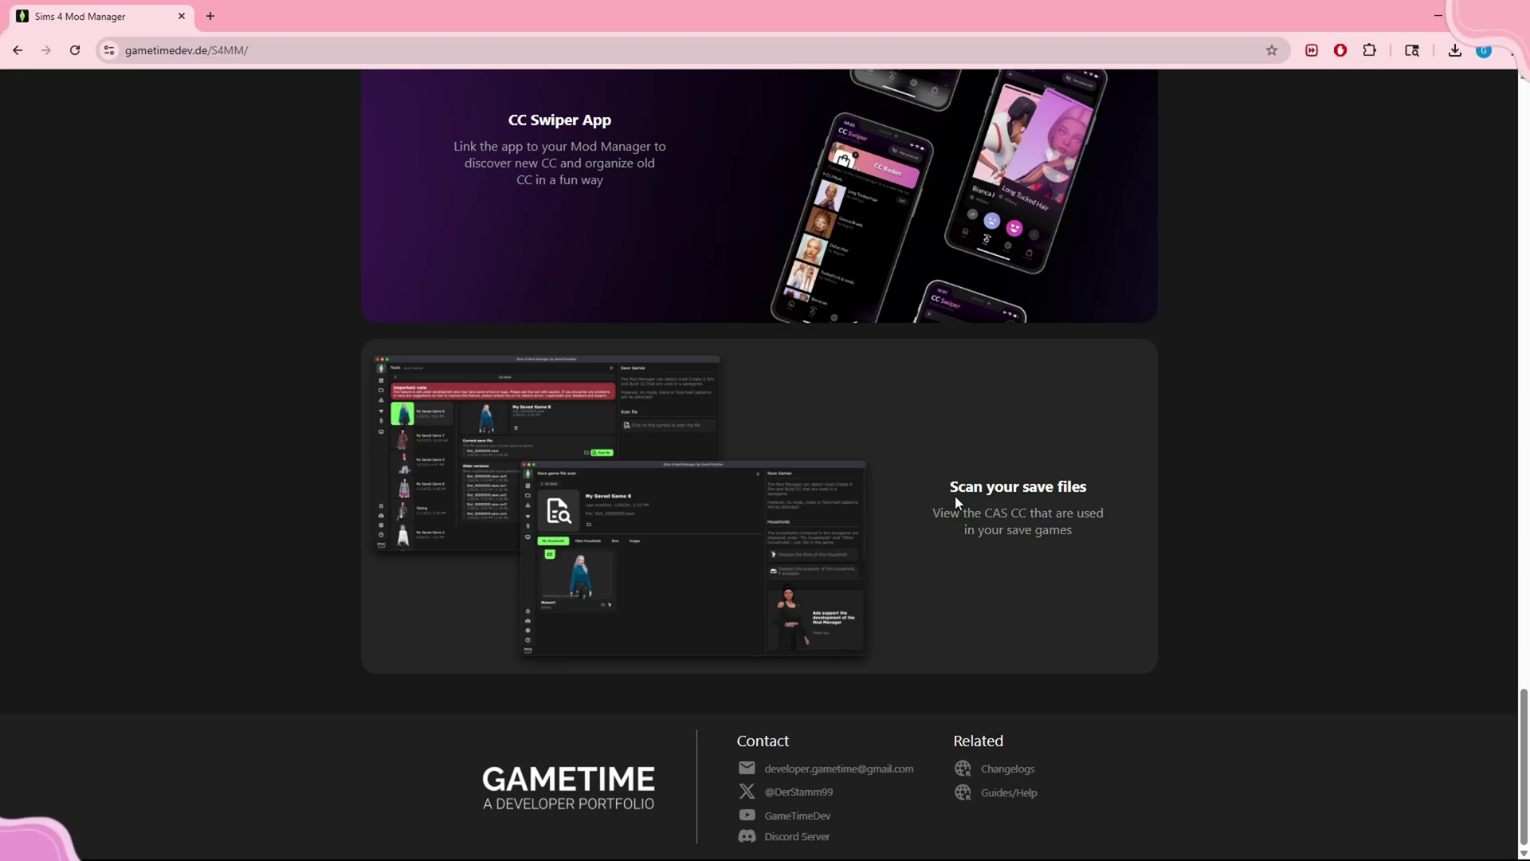
Lower the volume, run the Mod Manager installer from Downloads, accept the terms and install.
key(XF86AudioLowerVolume)
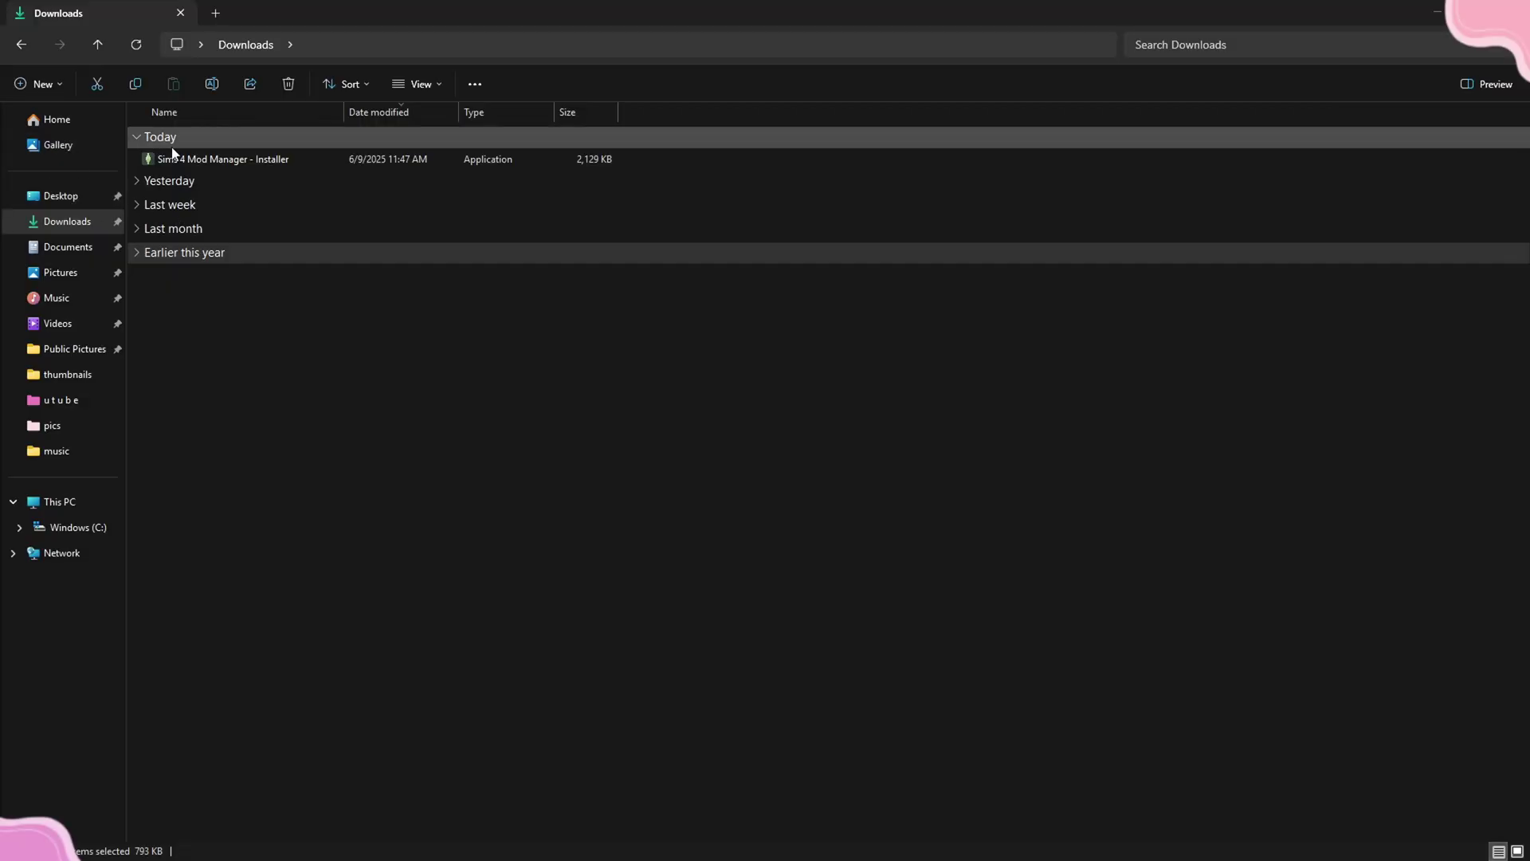
click(189, 160)
double_click(190, 162)
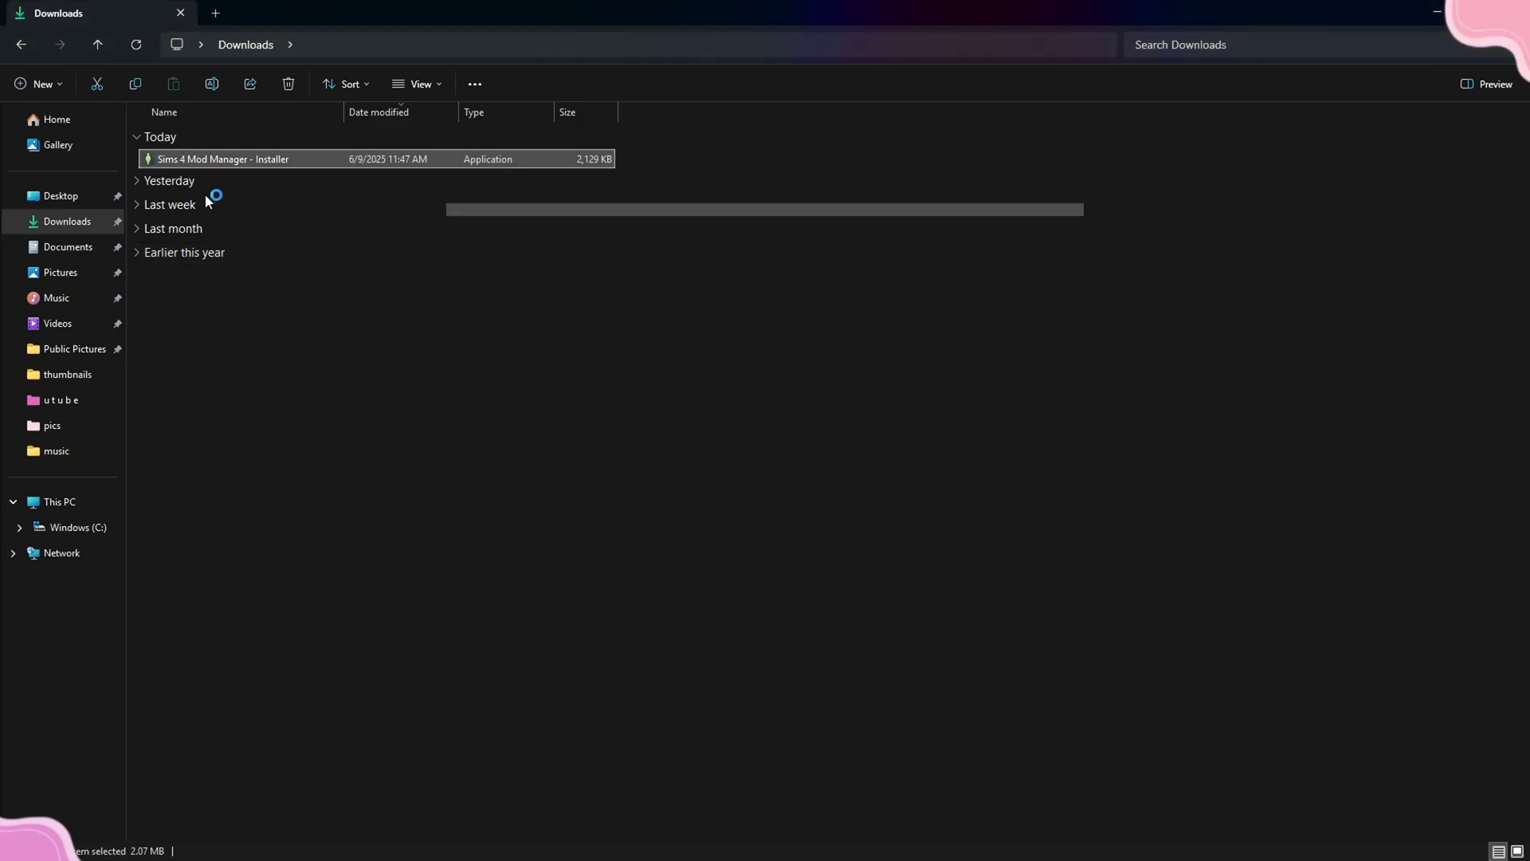
click(993, 606)
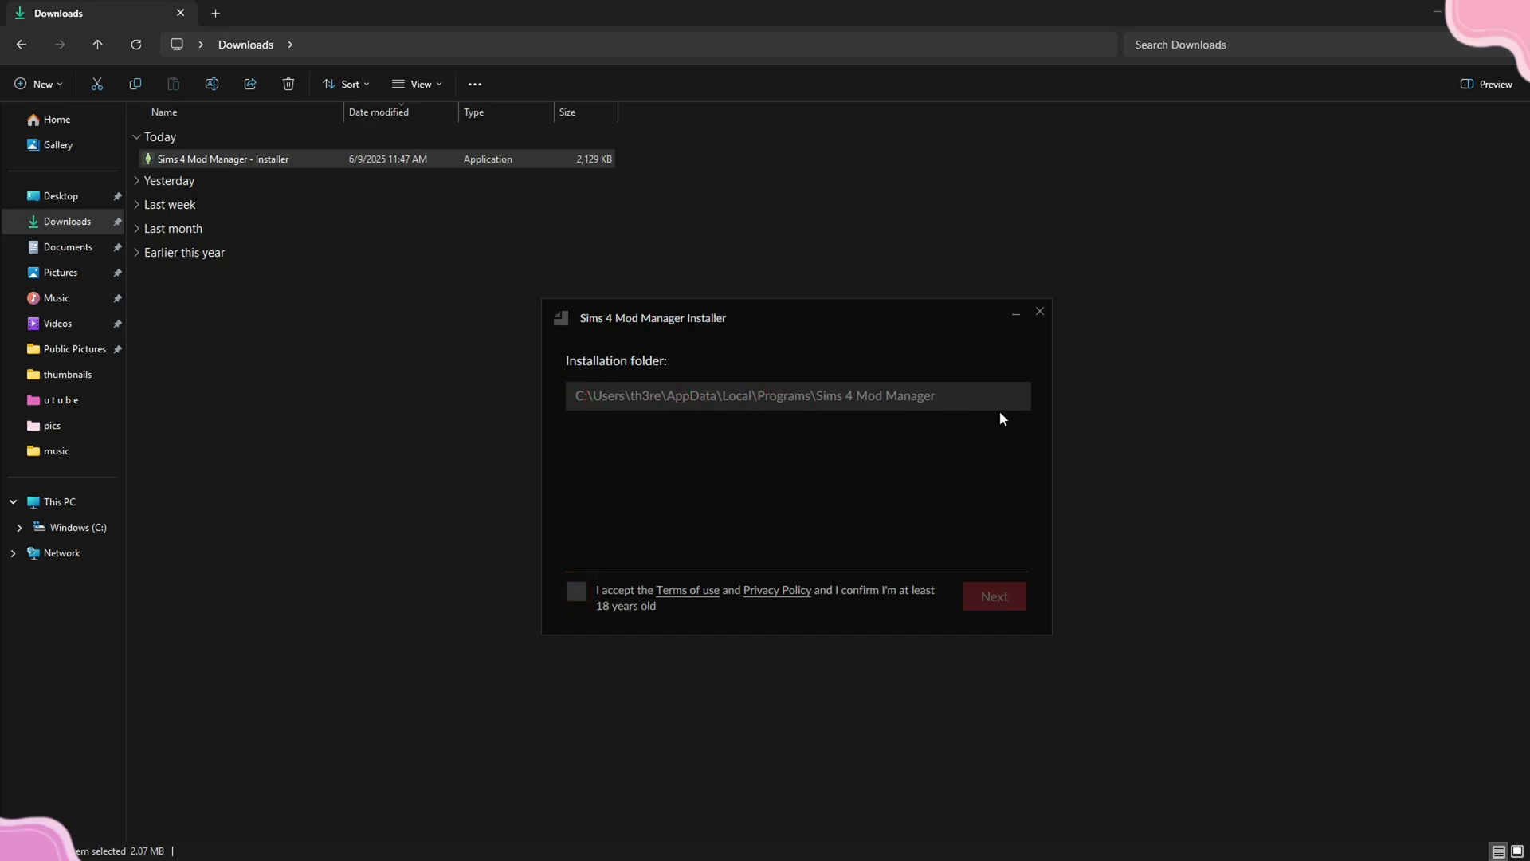
click(577, 591)
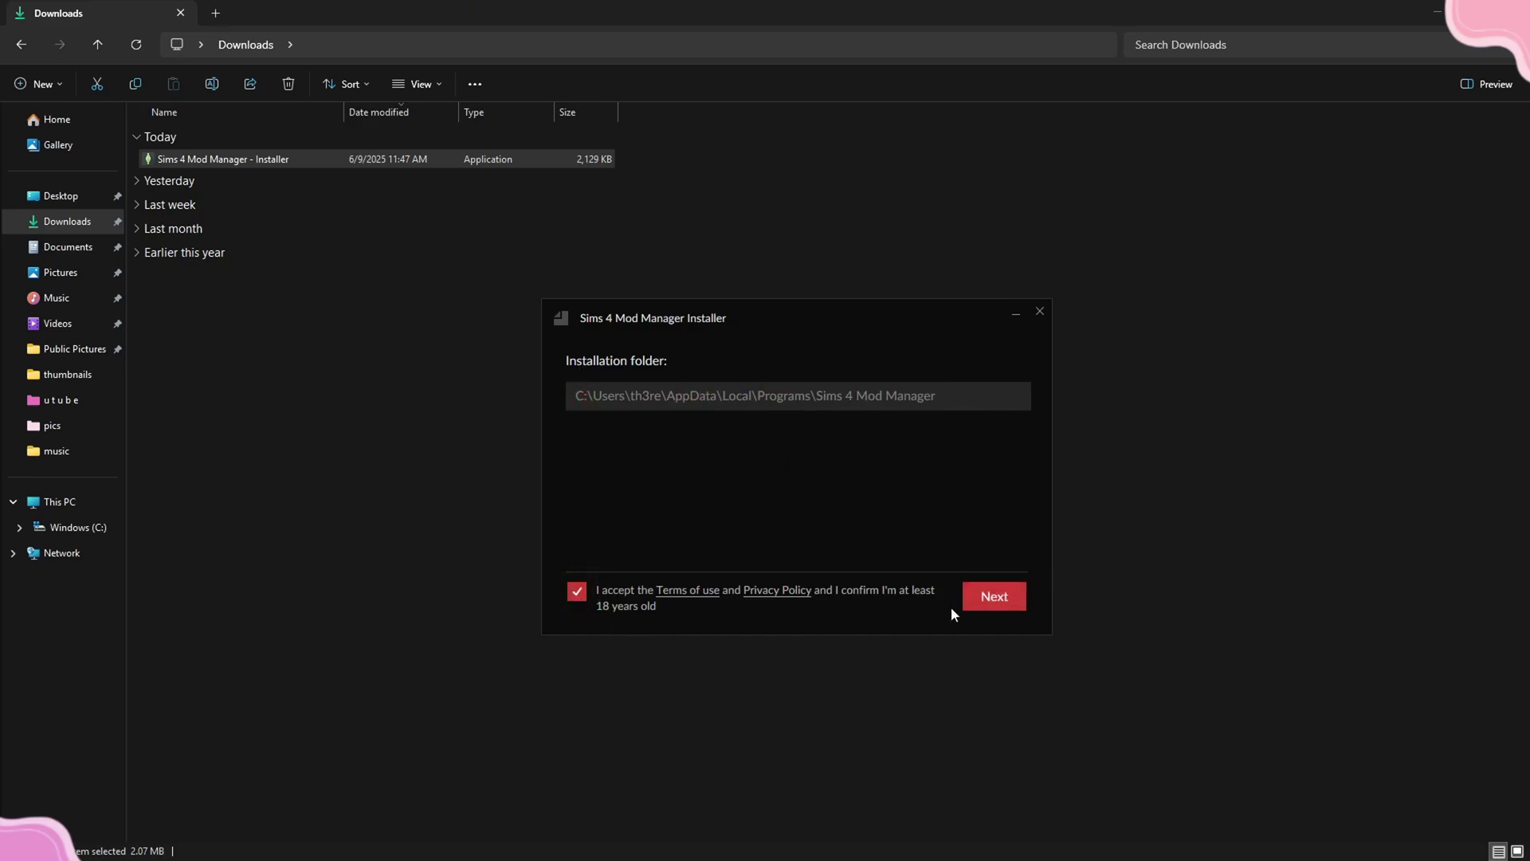
click(1005, 600)
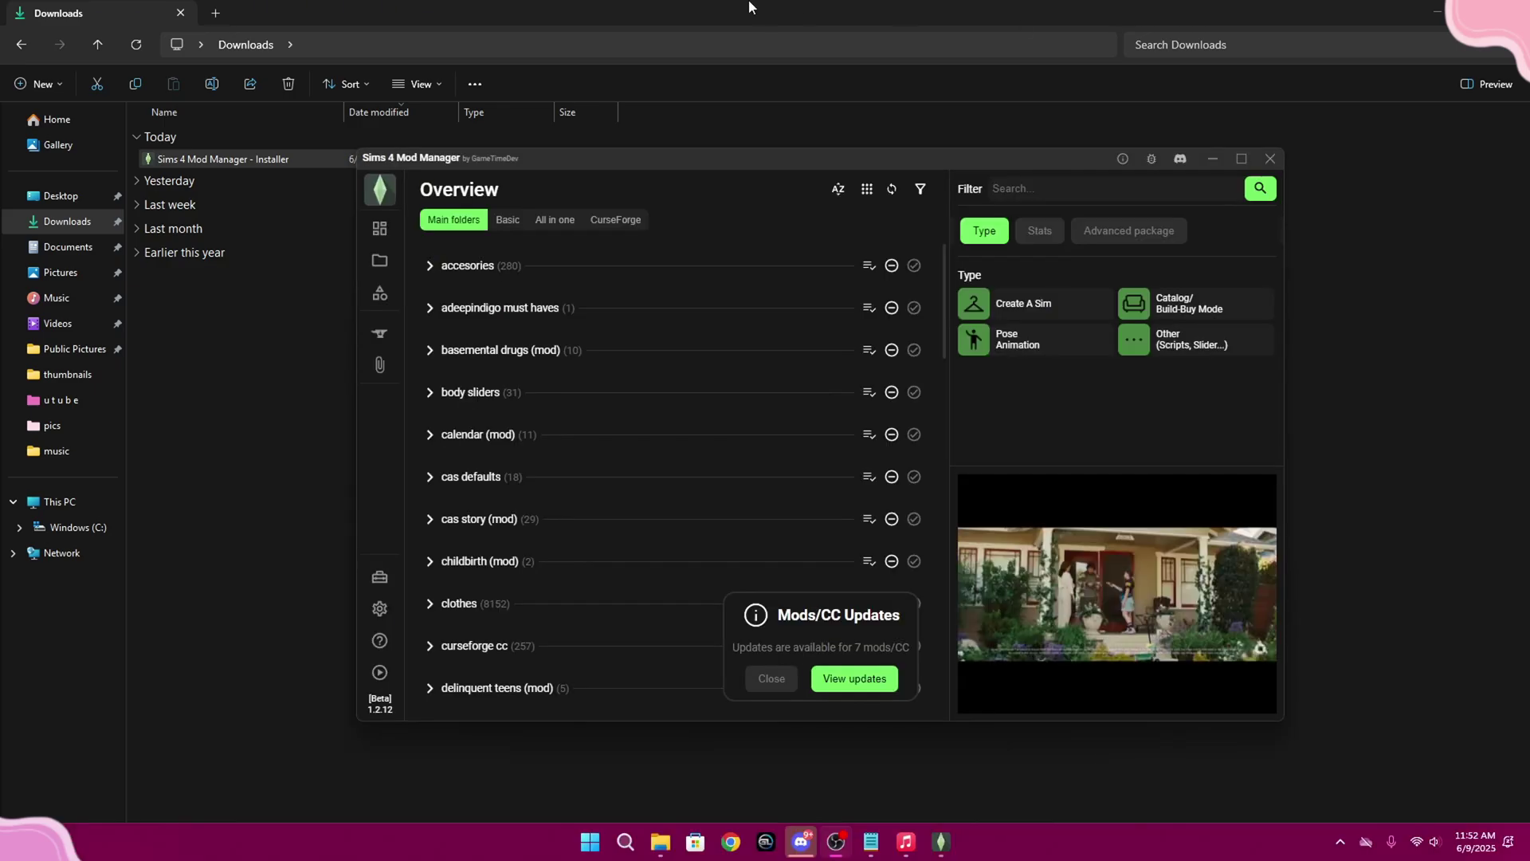
Move and enlarge the Mod Manager window, then maximize it with Win+Up.
drag(553, 169, 473, 94)
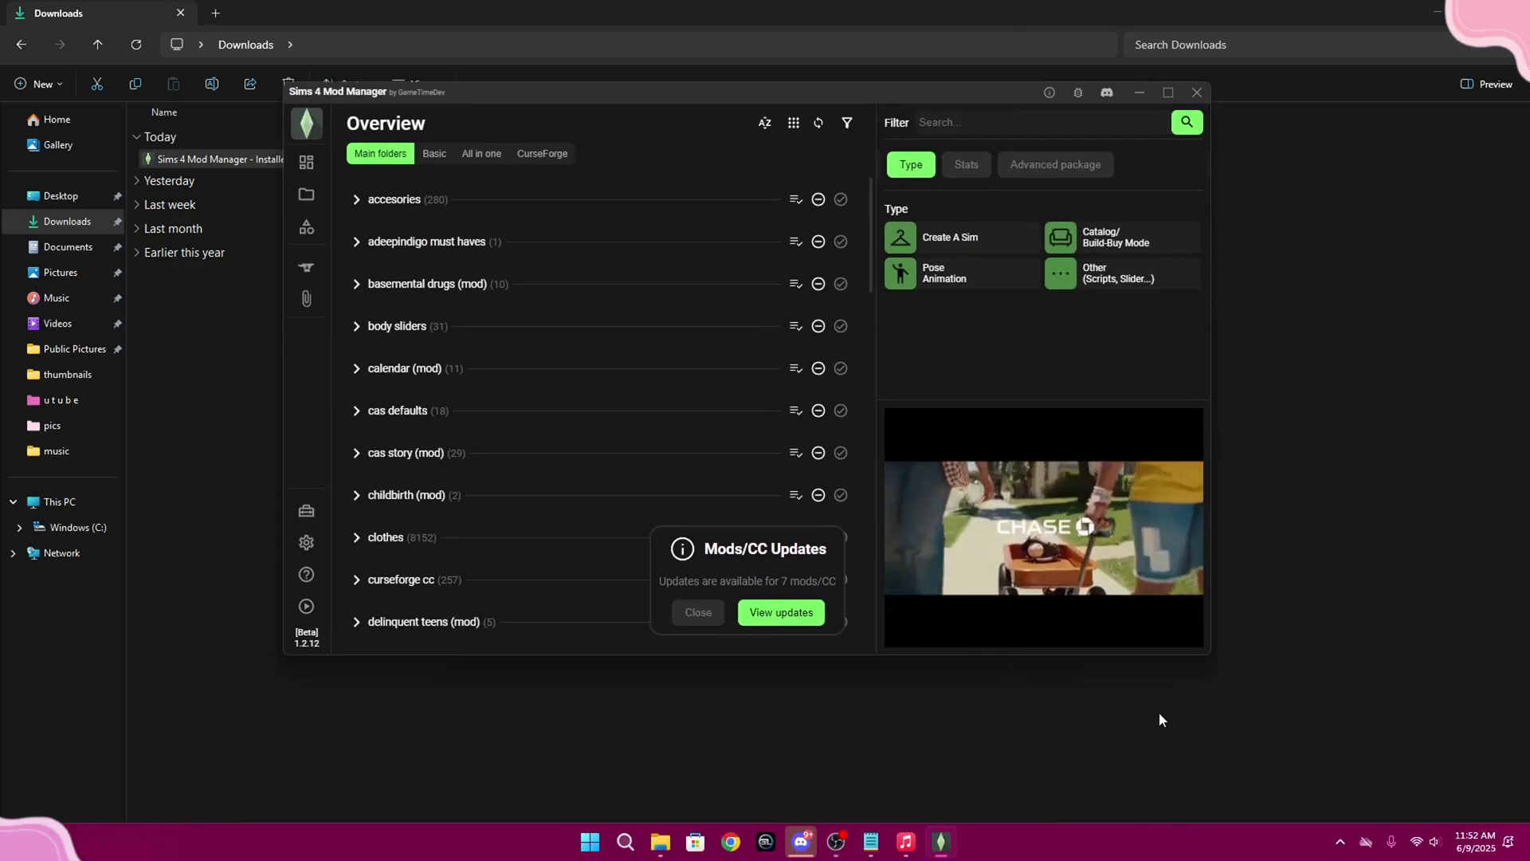
drag(1209, 649, 1323, 714)
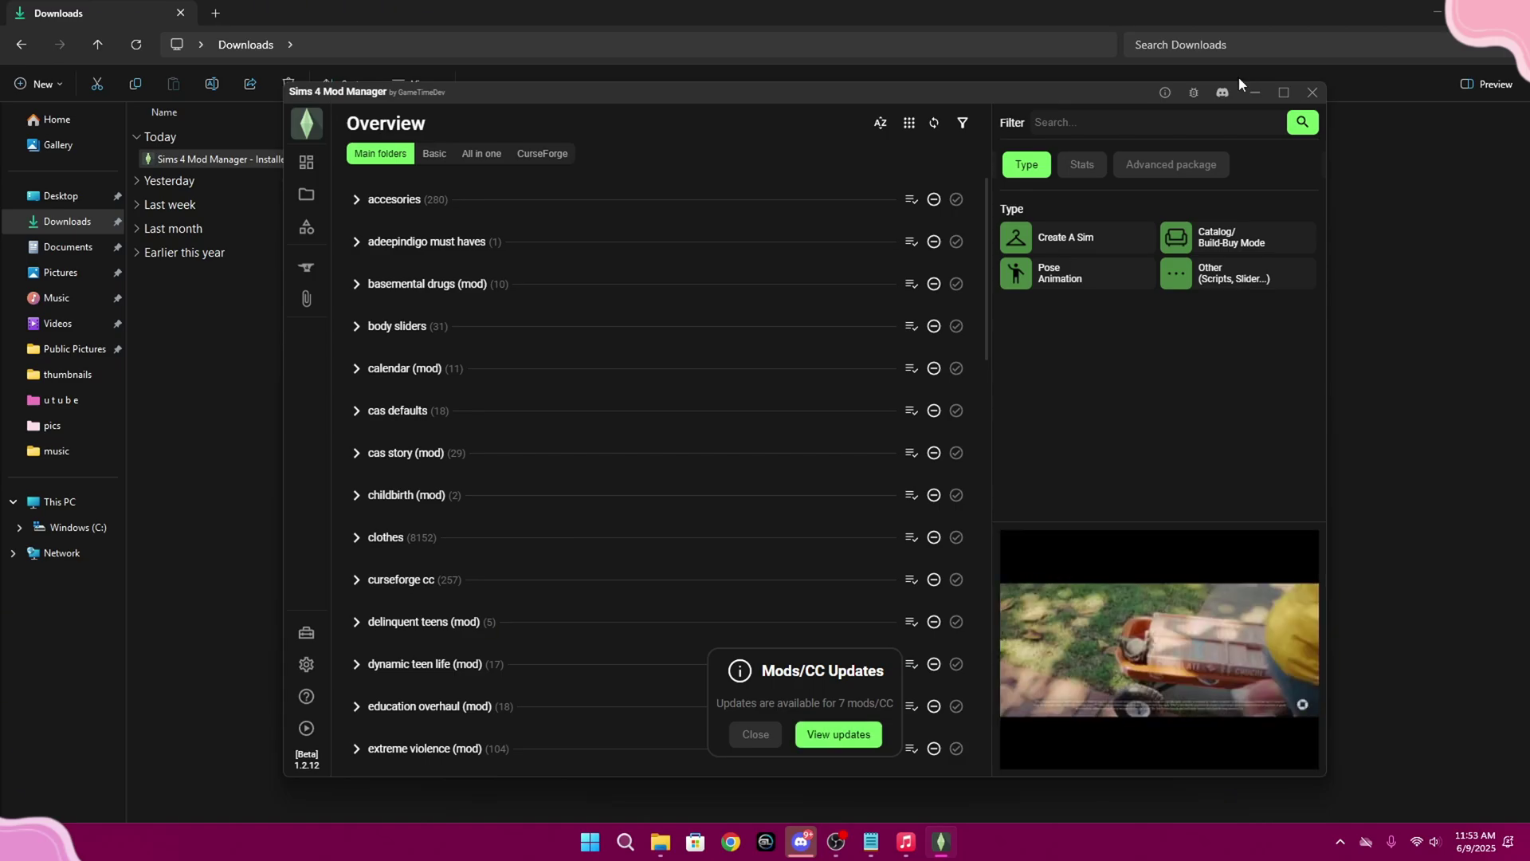
key(super+Up)
key(super)
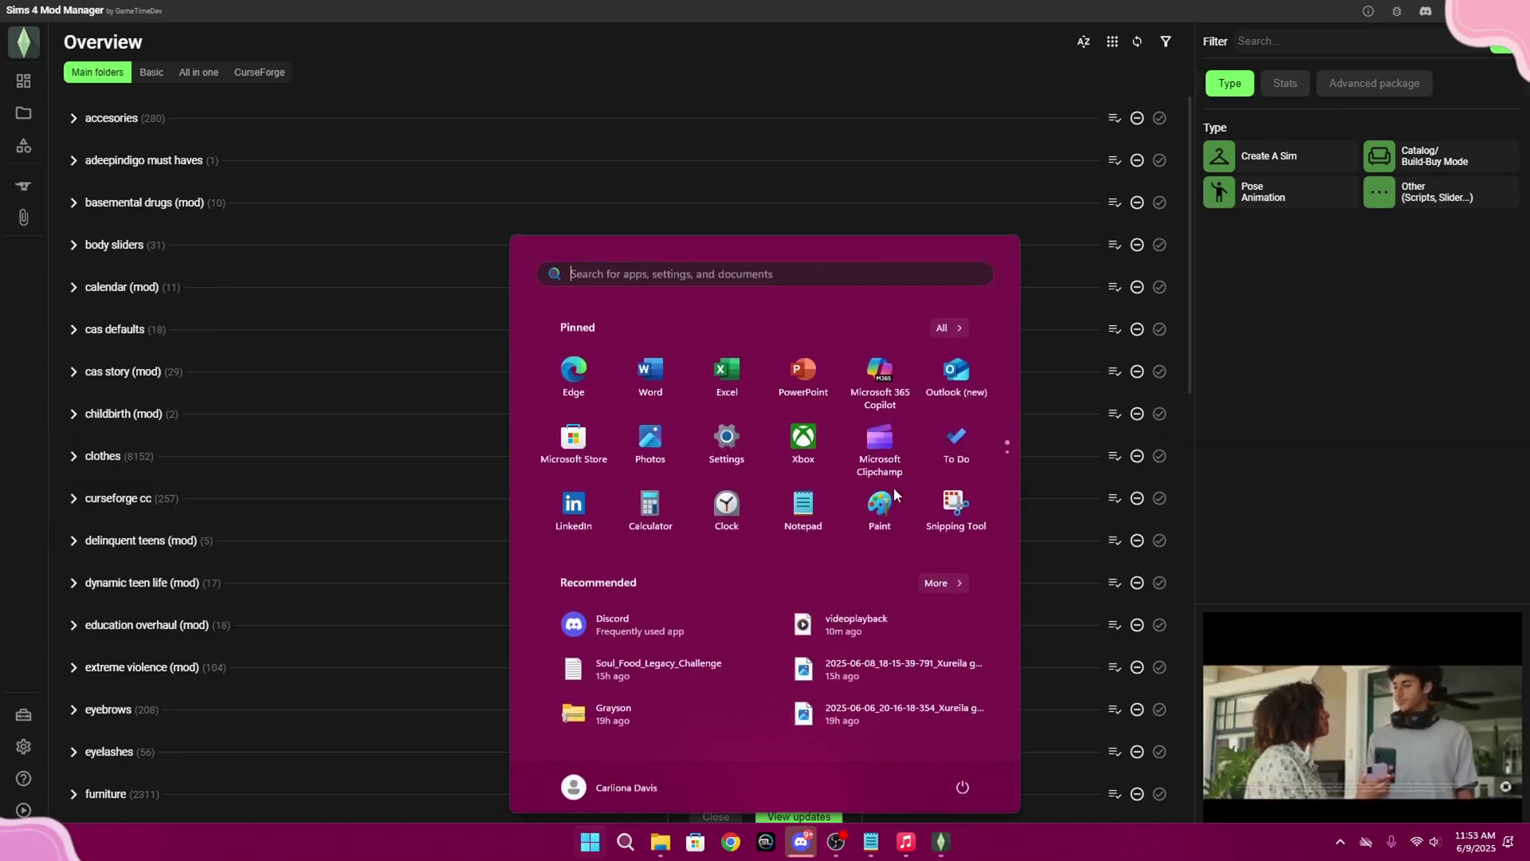
key(Escape)
Install all 7 pending mod/CC updates from the CurseForge Updates page with Update all.
click(799, 817)
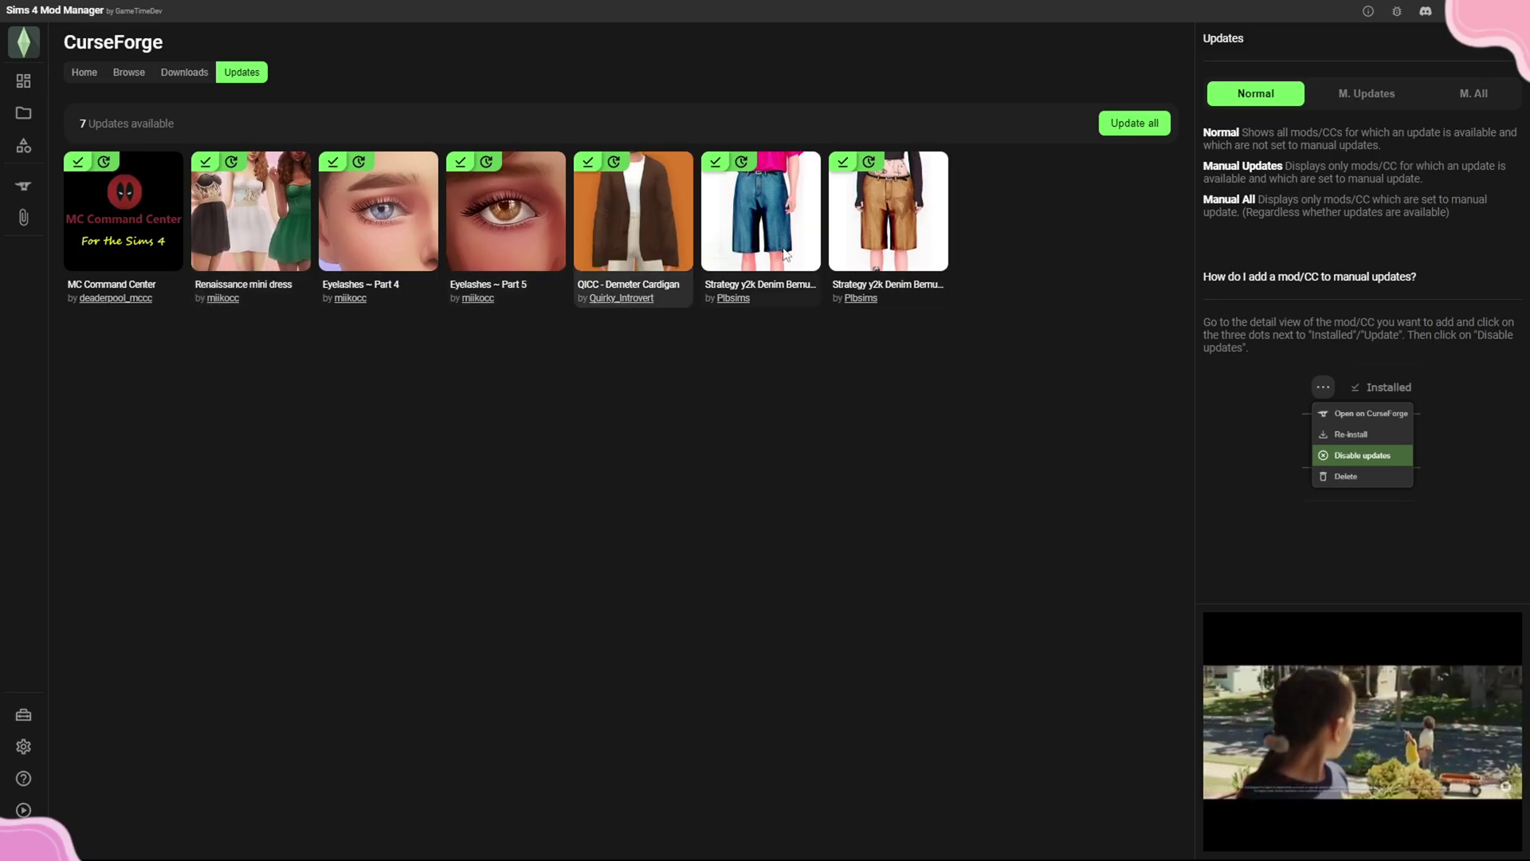
click(1124, 128)
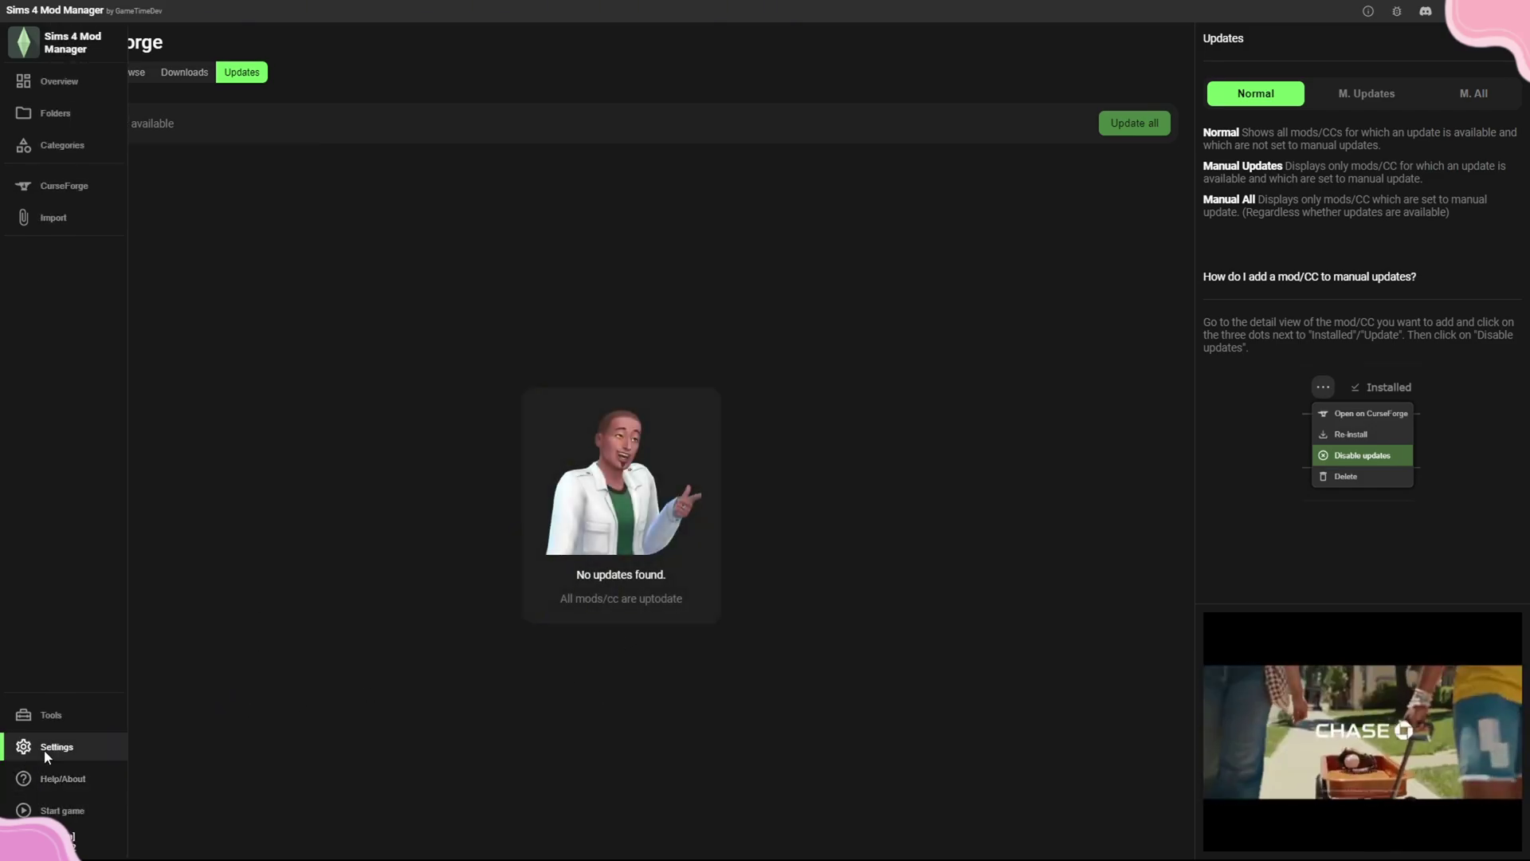
click(44, 747)
Open General settings and read the help for the mod, game and data folder path rows.
click(102, 154)
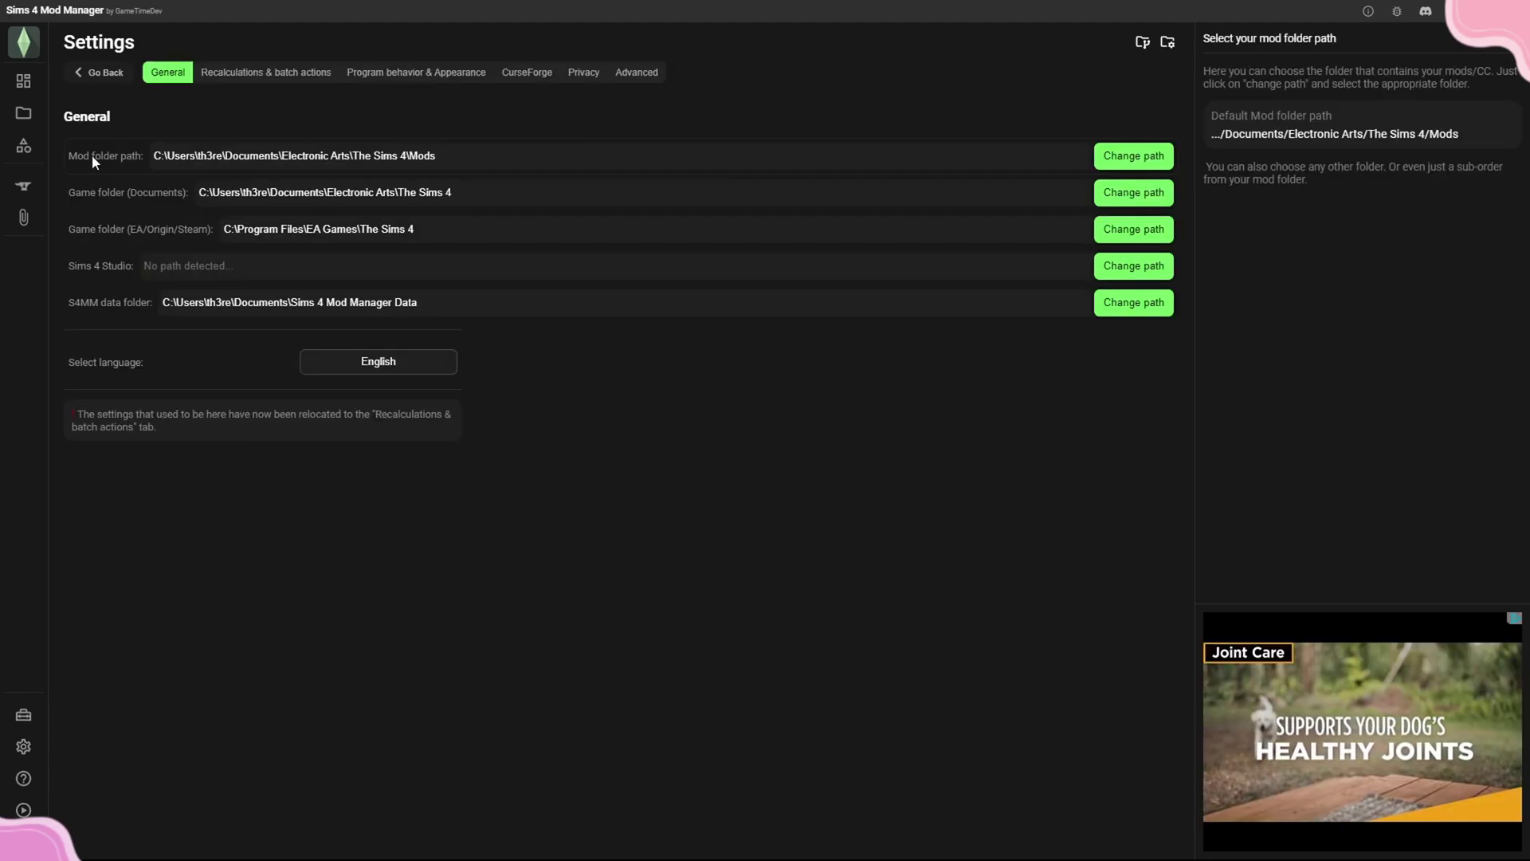
mouse_move(216, 199)
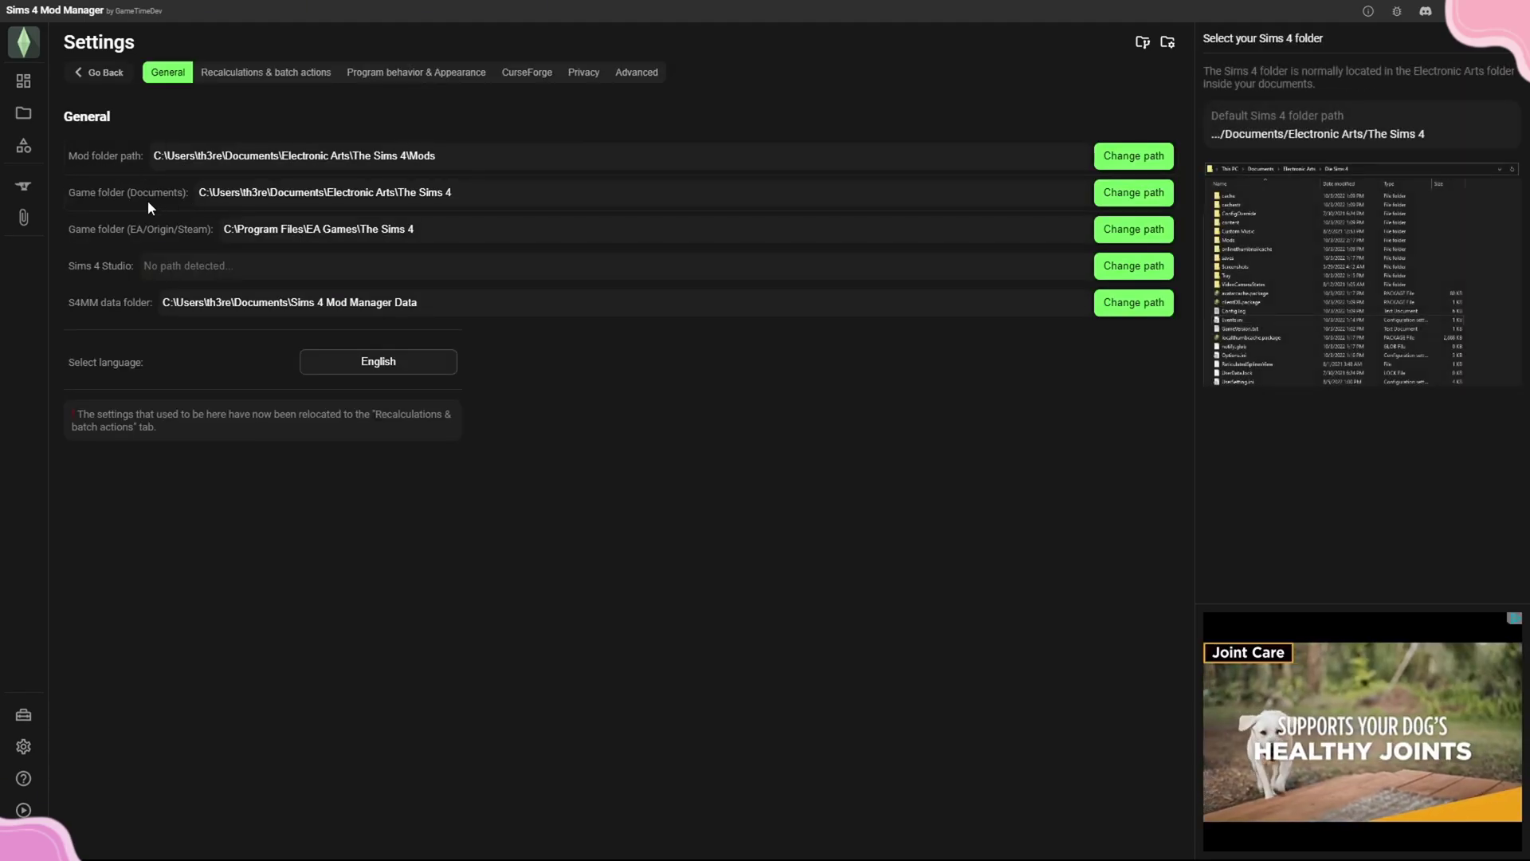
mouse_move(155, 233)
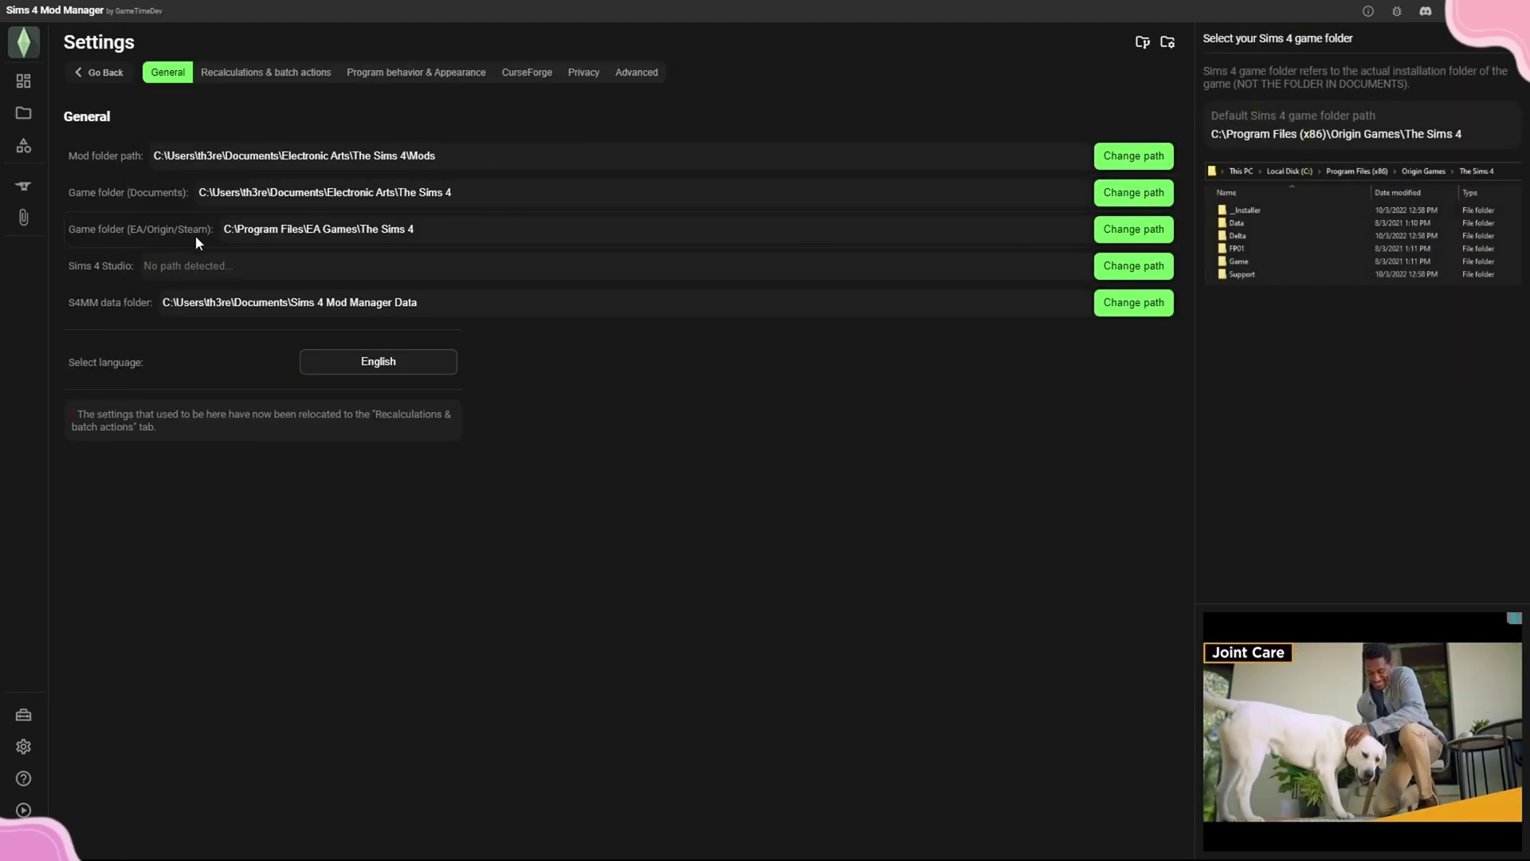
mouse_move(1083, 168)
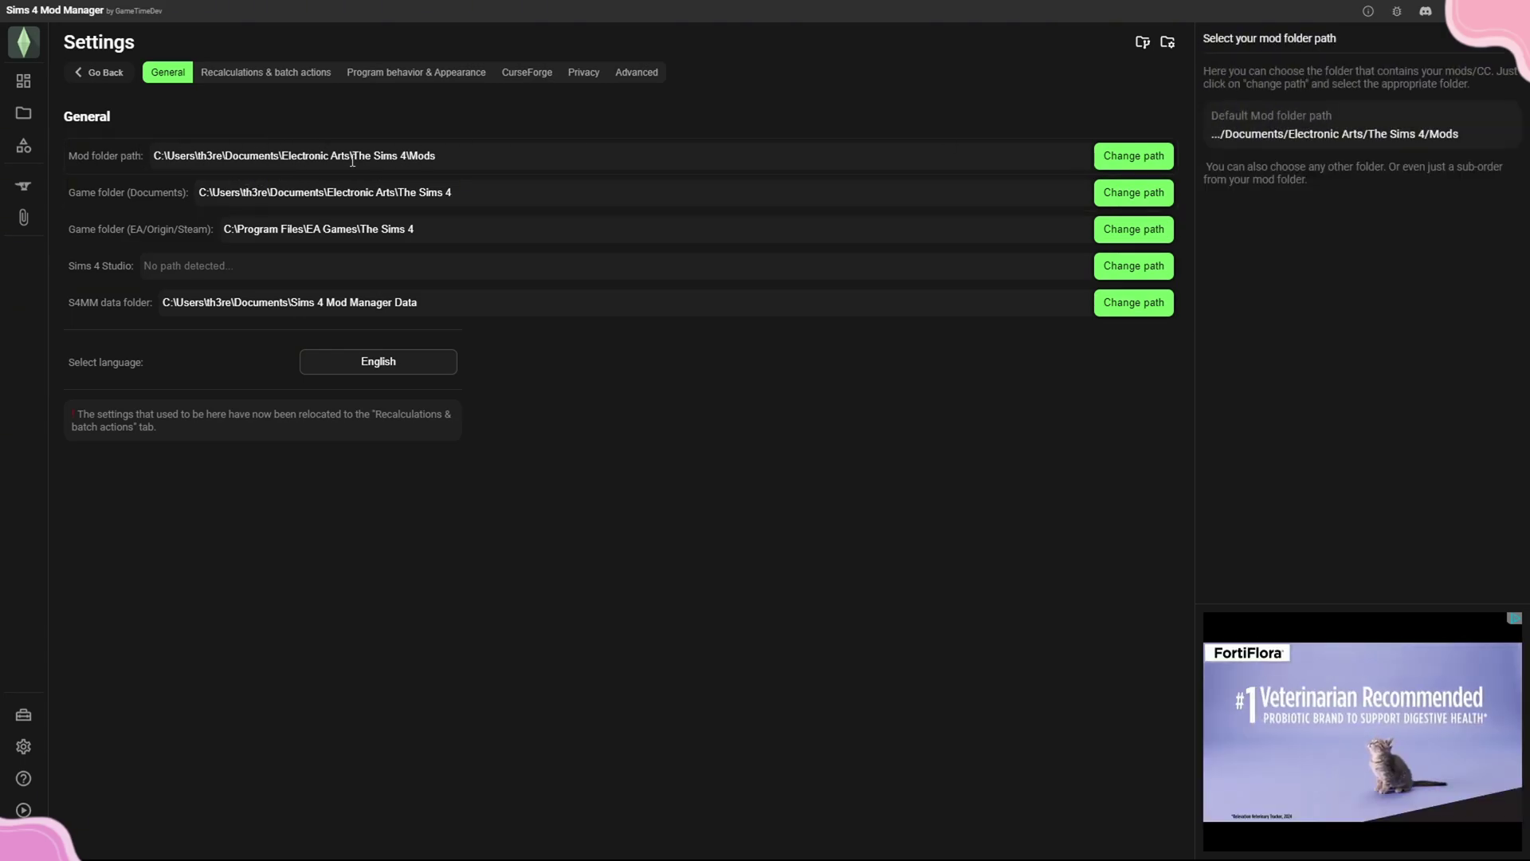
mouse_move(364, 200)
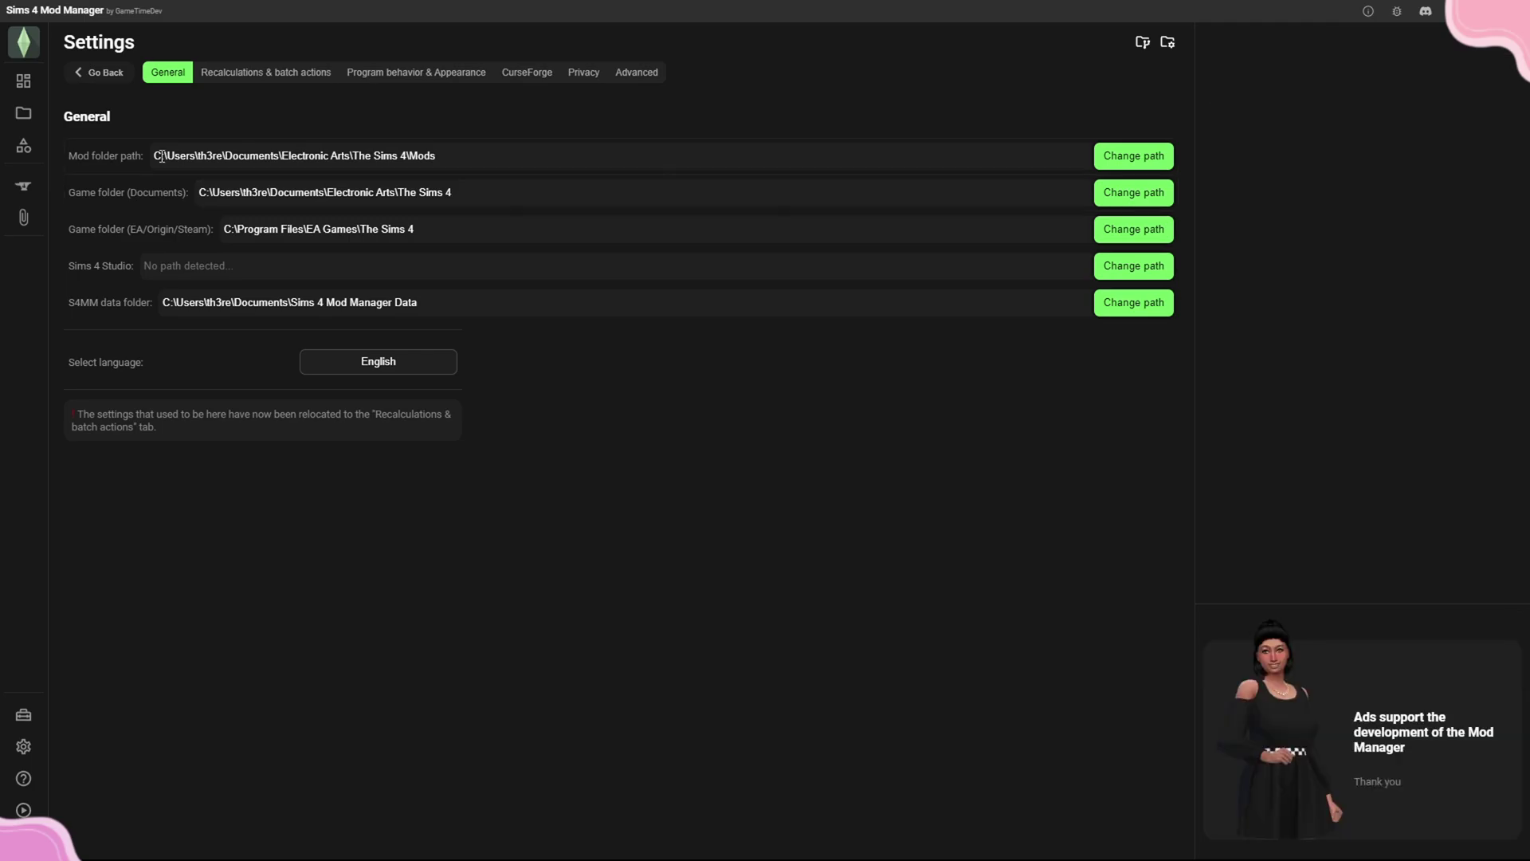
mouse_move(1005, 147)
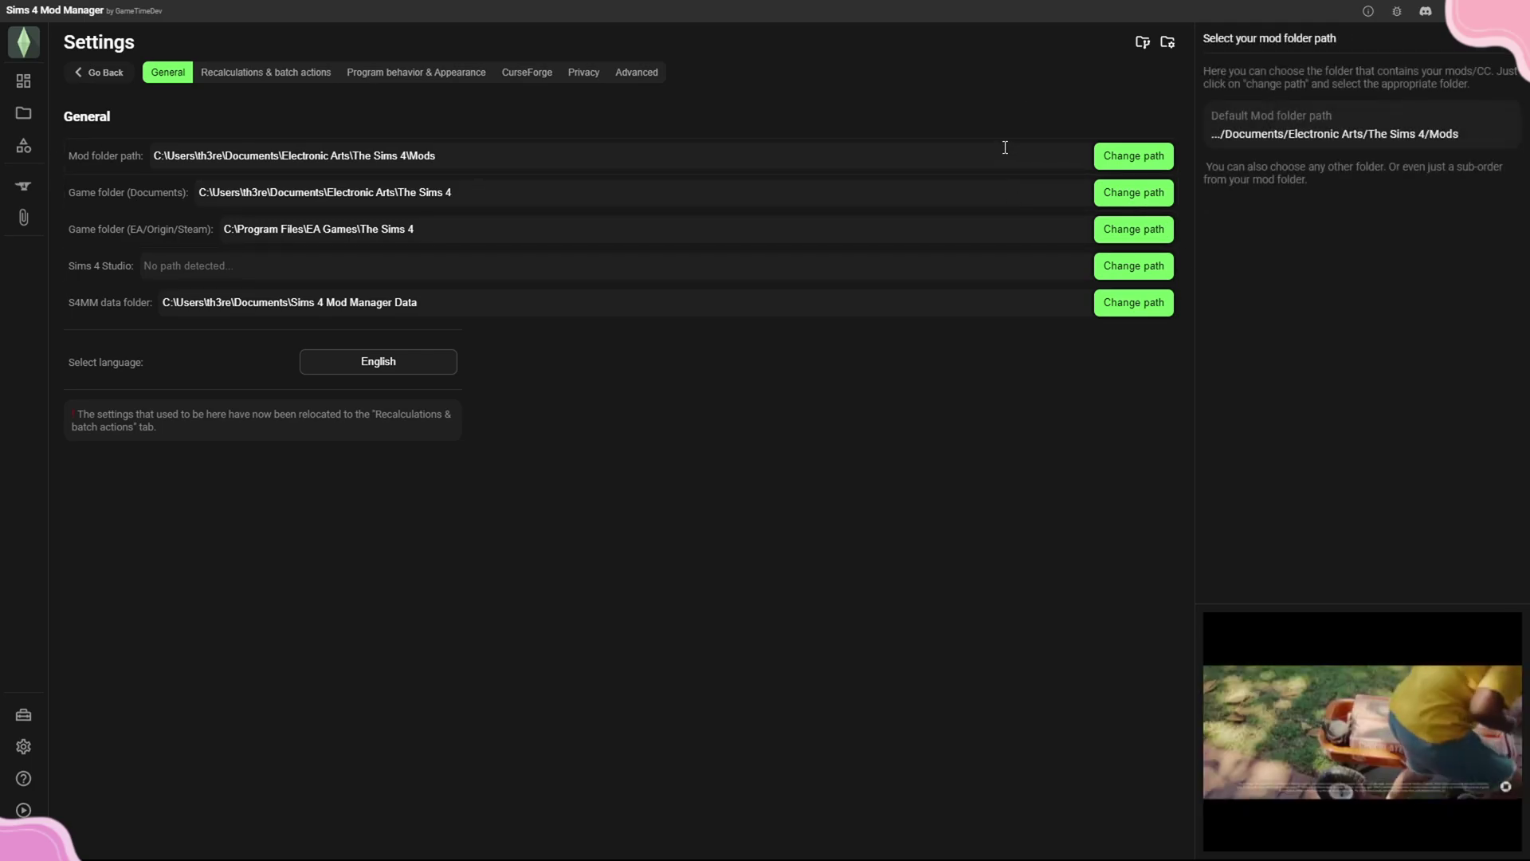
mouse_move(1020, 191)
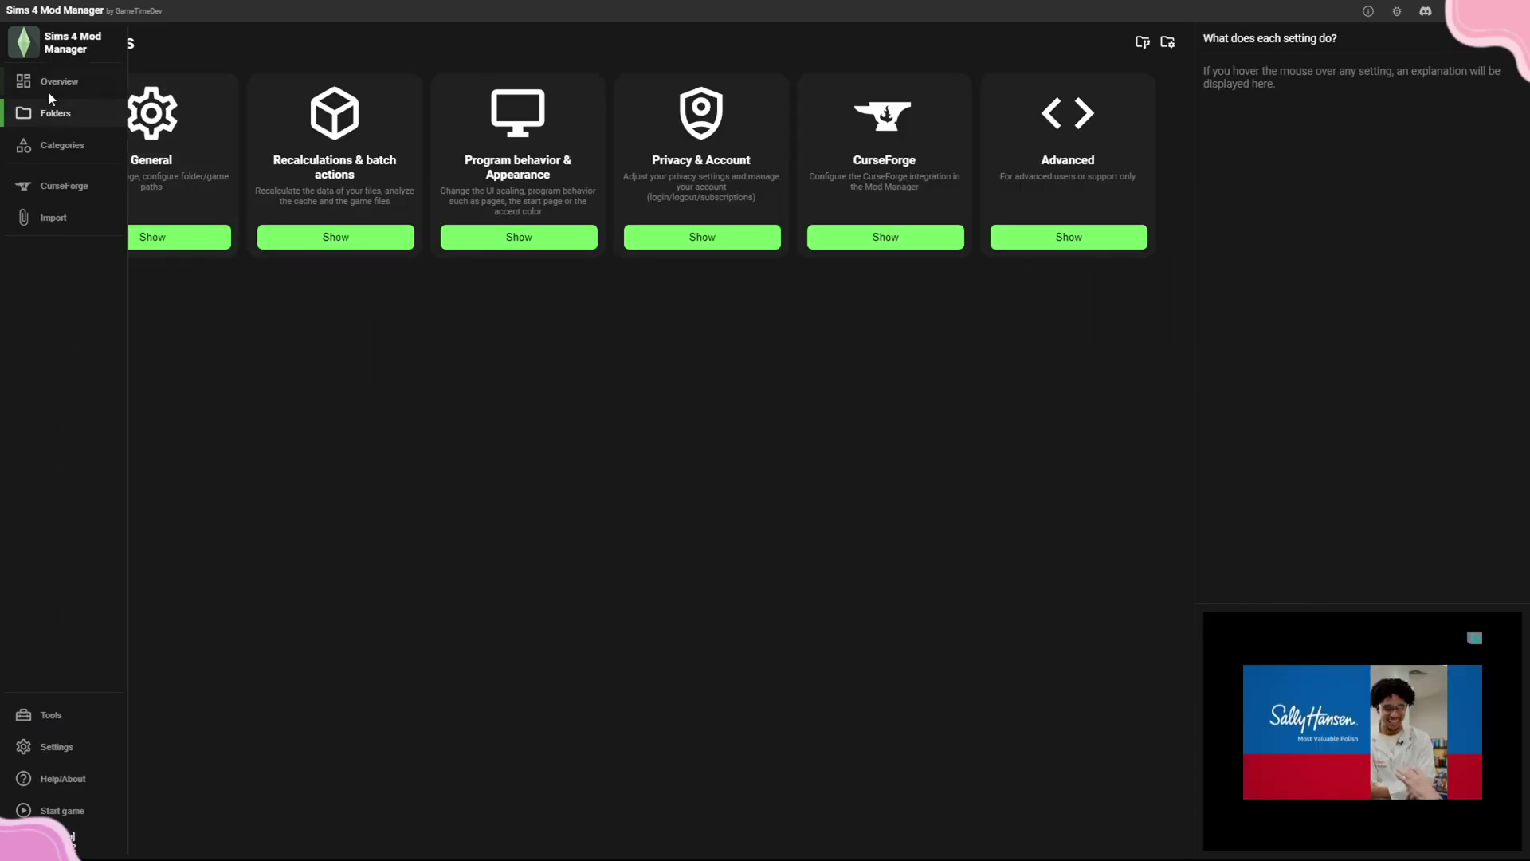
Return to the mods Overview and scroll through the main folders.
click(48, 91)
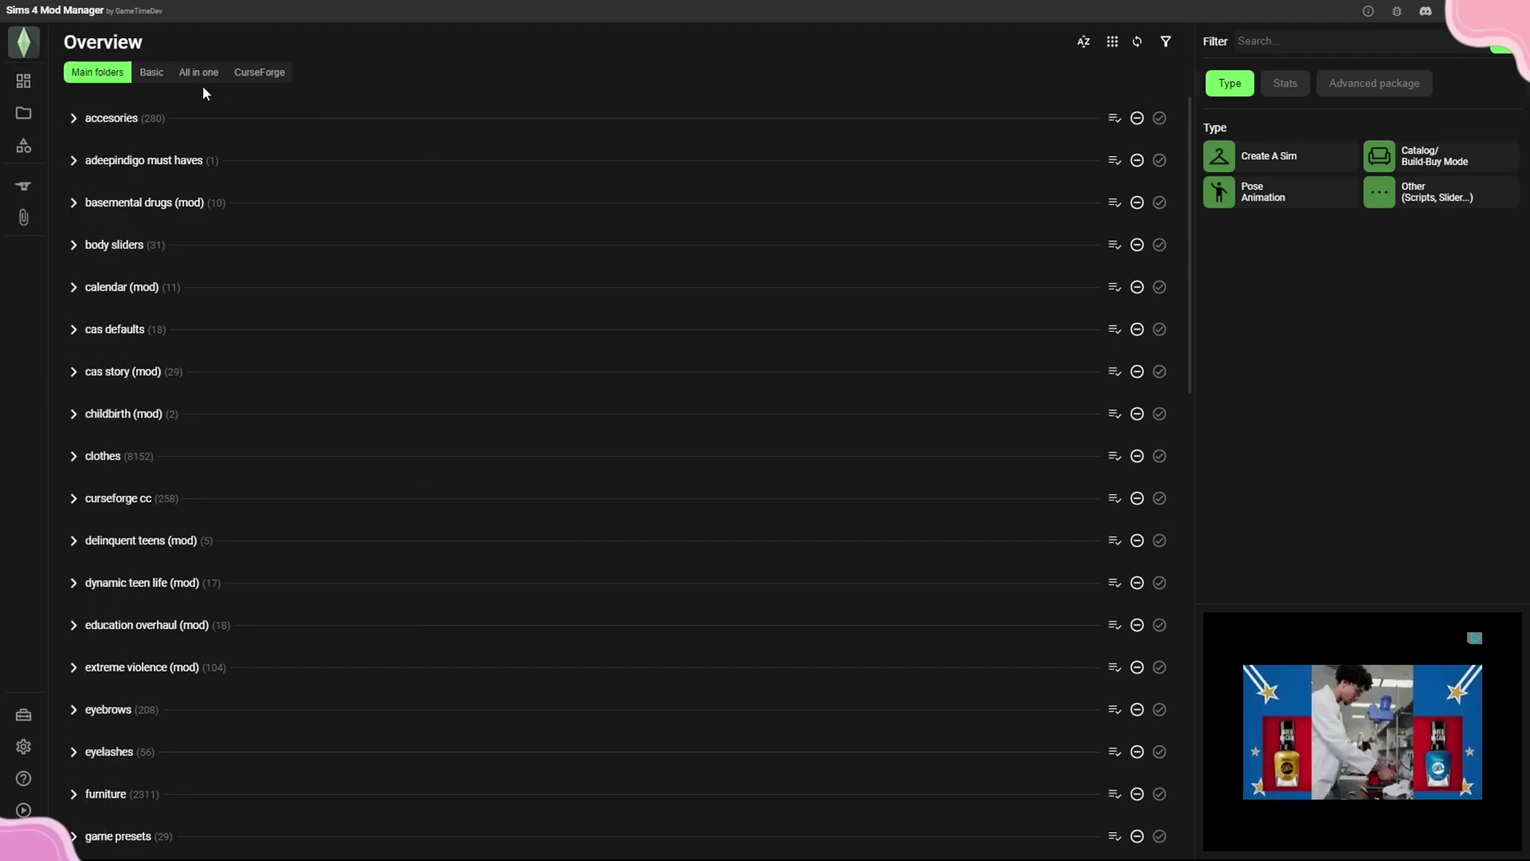
scroll(374, 358, down, 10)
scroll(342, 322, down, 3)
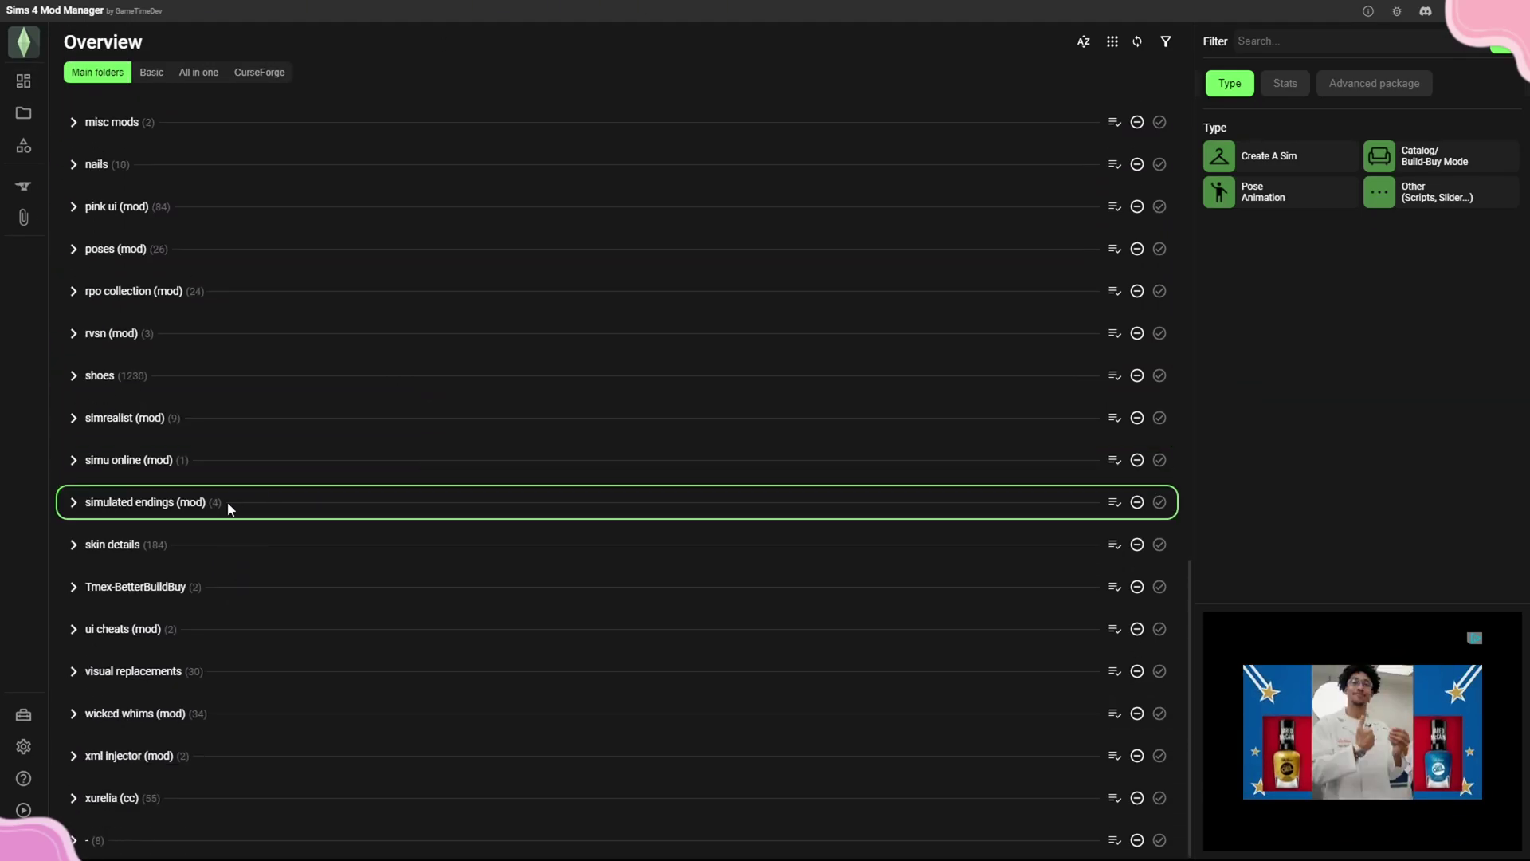
scroll(160, 779, up, 13)
scroll(186, 630, up, 2)
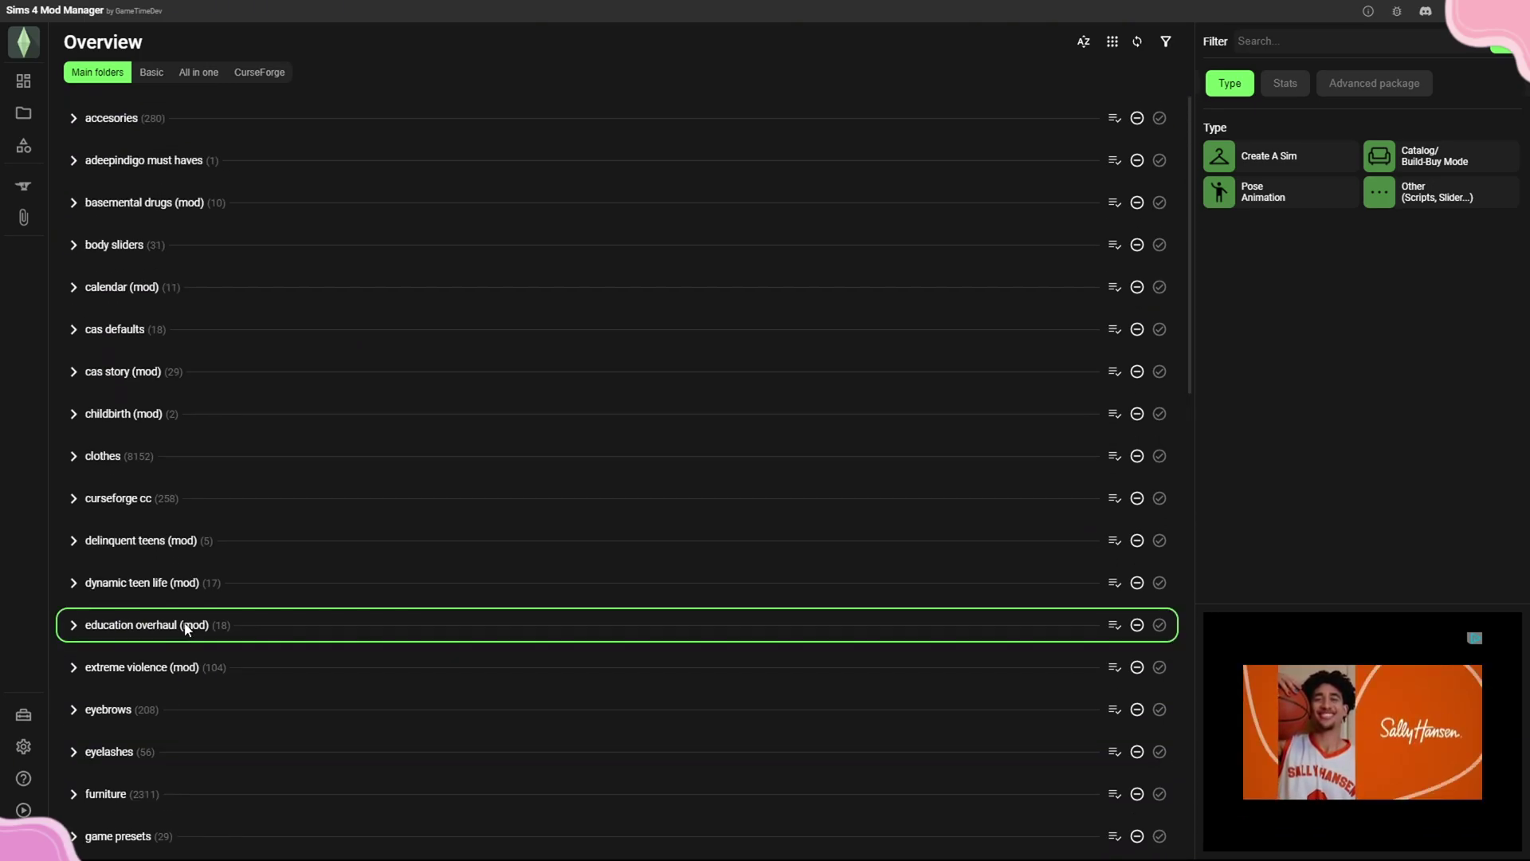
Open the childbirth (mod) folder from the Basic grid, then list all 19409 mods in All in one.
click(145, 73)
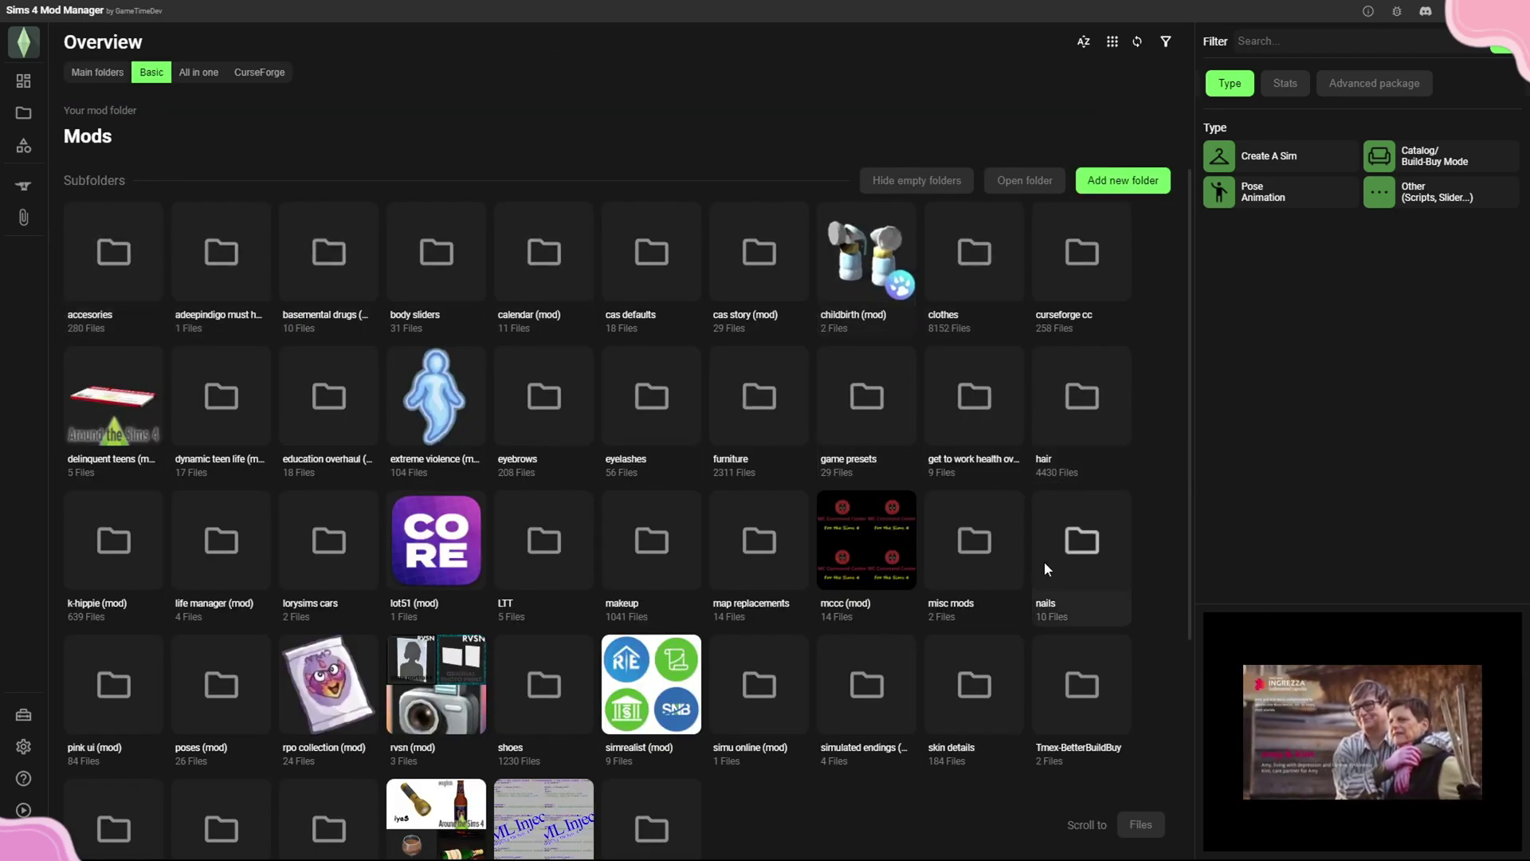
scroll(685, 572, down, 4)
scroll(264, 614, up, 5)
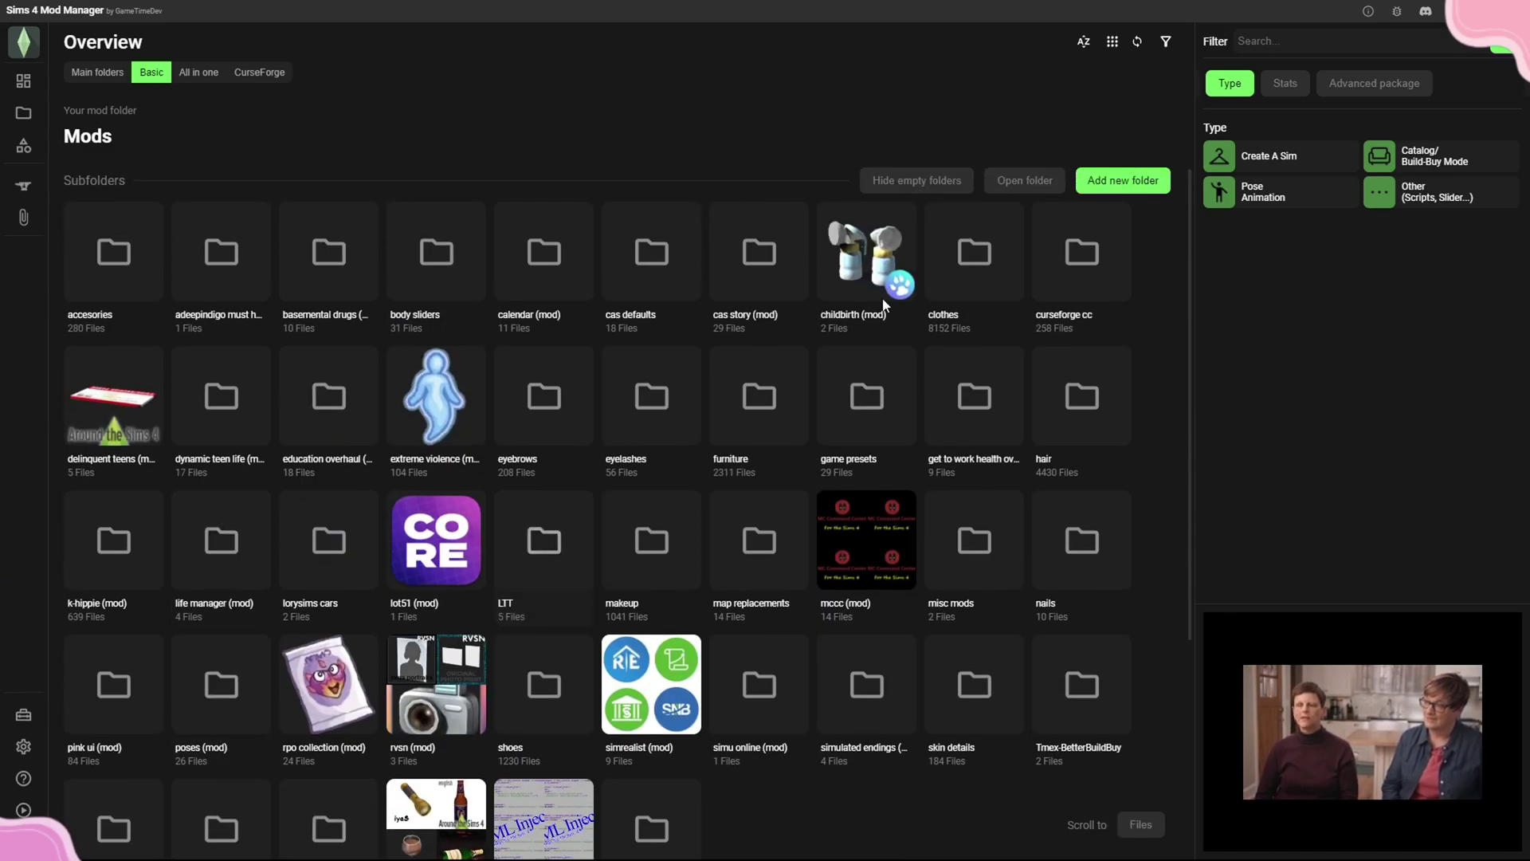
click(882, 257)
mouse_move(246, 502)
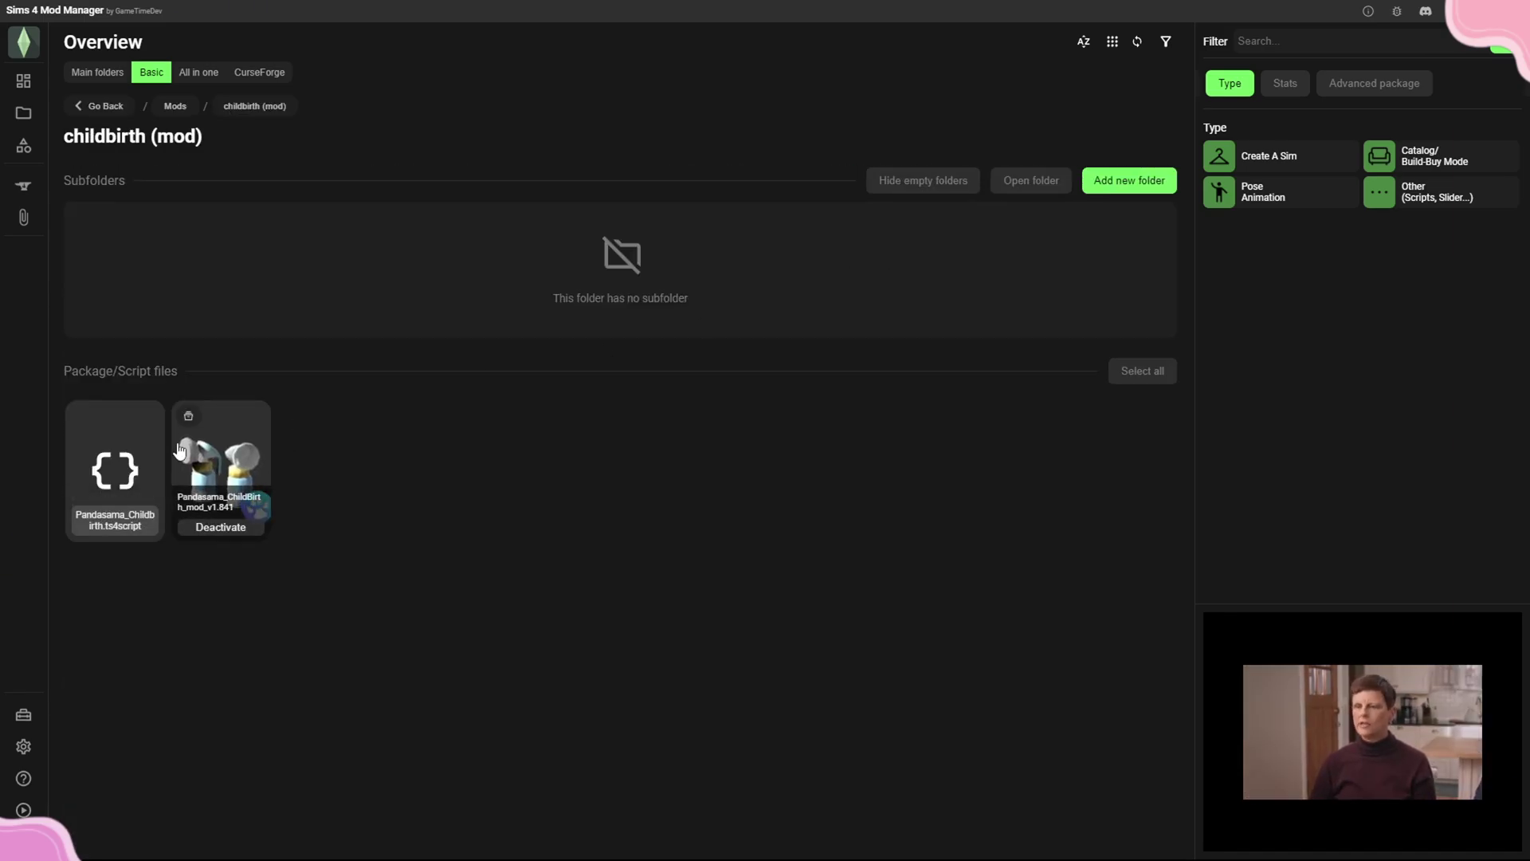
click(105, 106)
scroll(327, 405, up, 2)
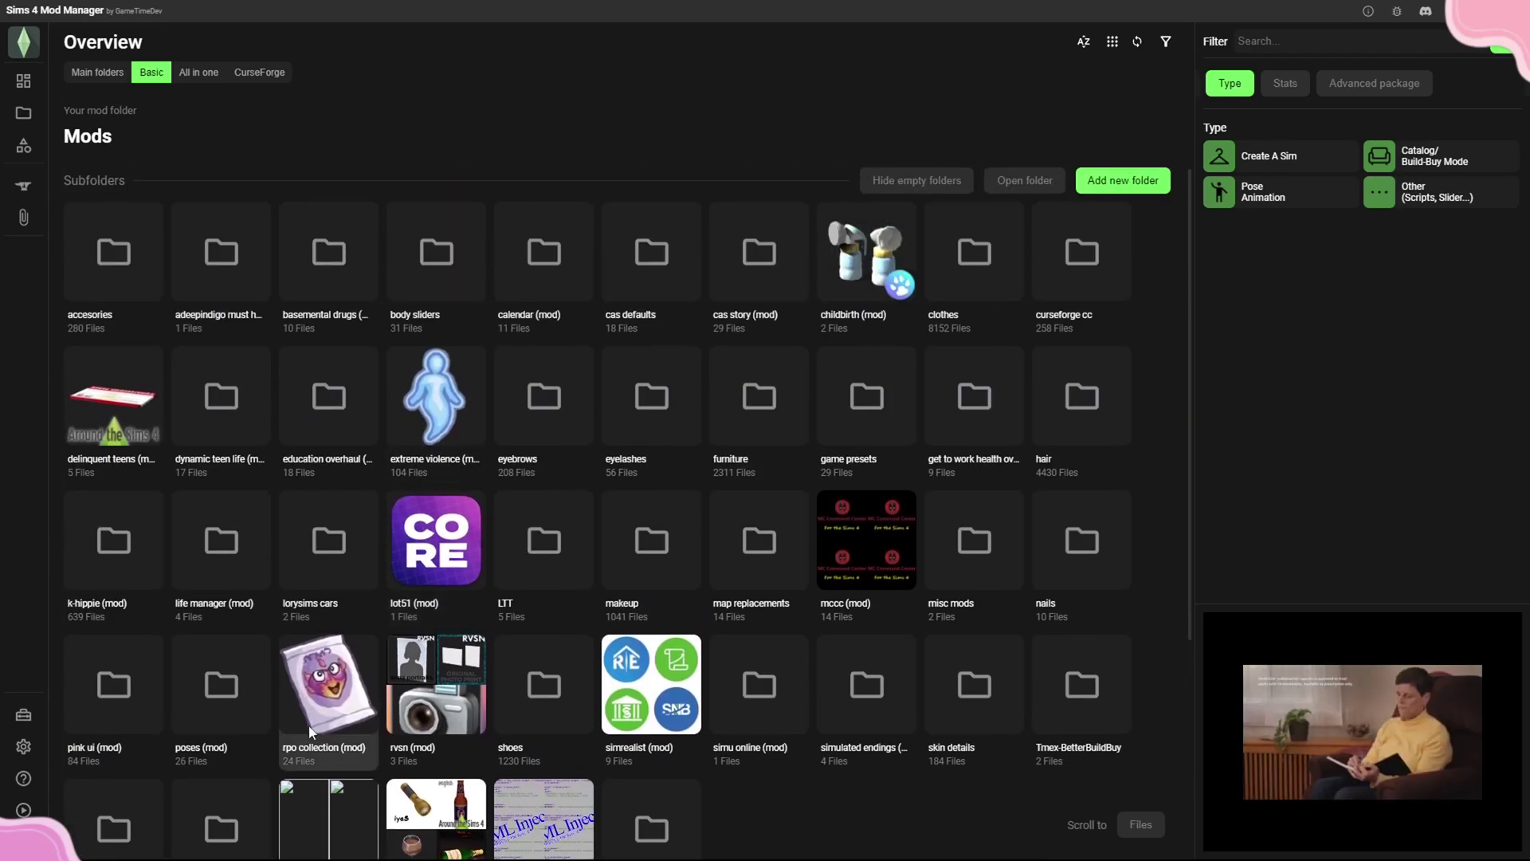
scroll(729, 510, down, 4)
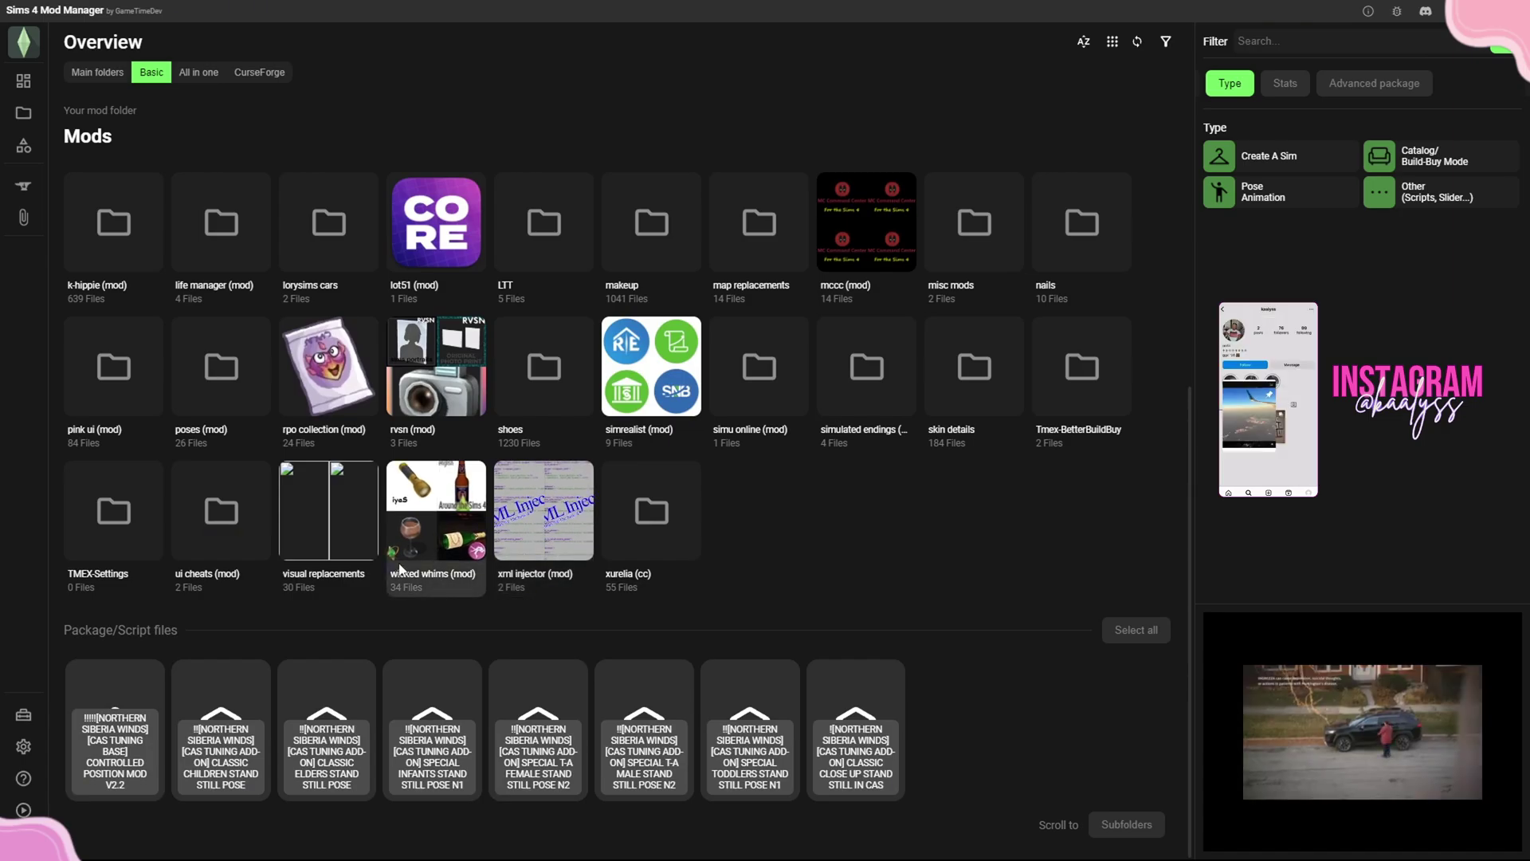
scroll(200, 239, up, 4)
click(209, 77)
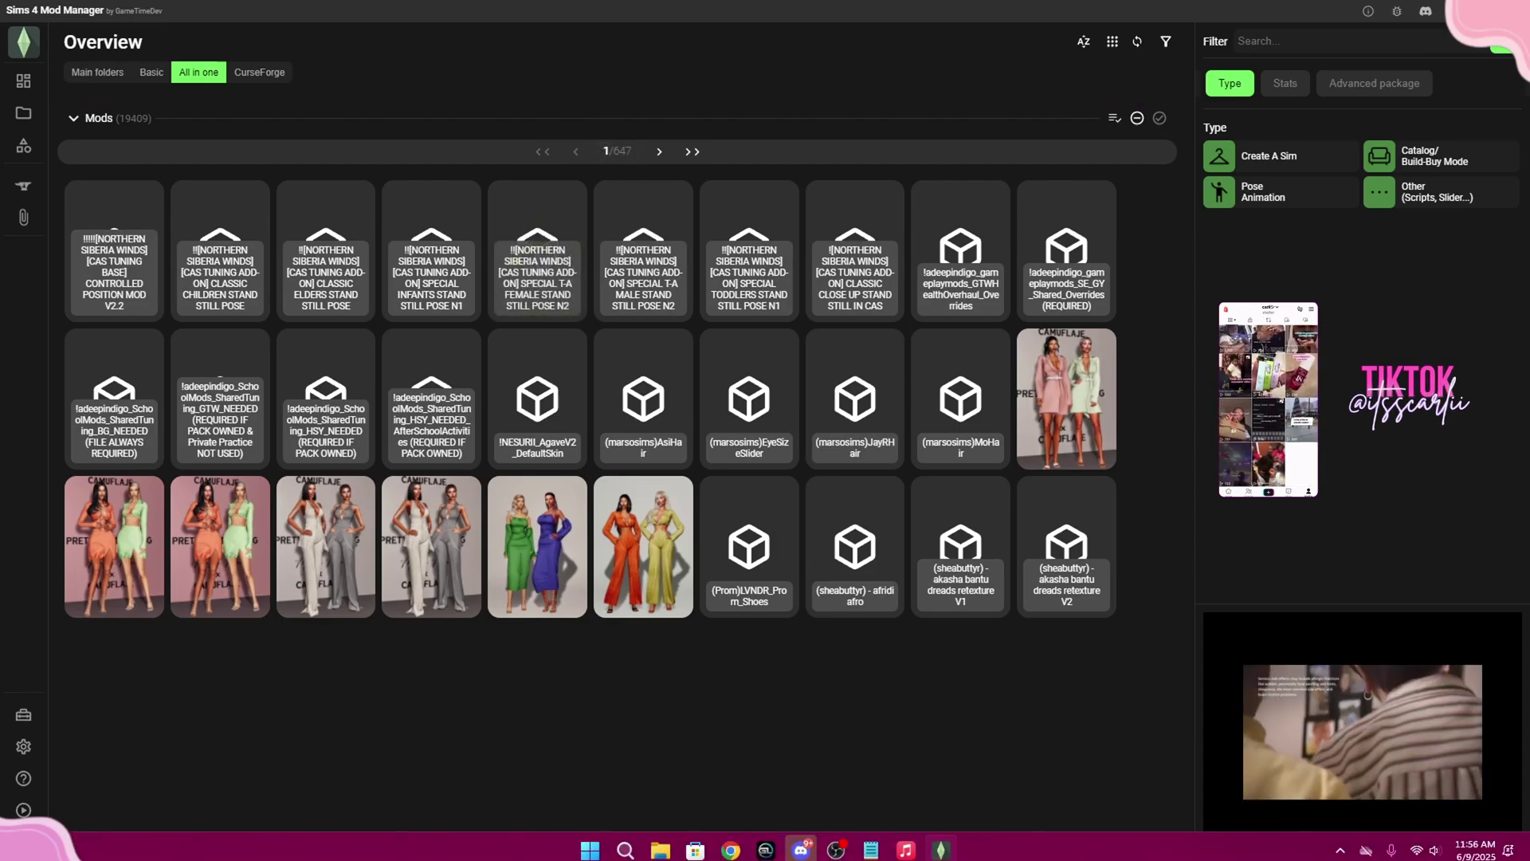
In File Explorer, open Documents > Electronic Arts > The Sims 4, view its Properties, then minimize.
click(660, 842)
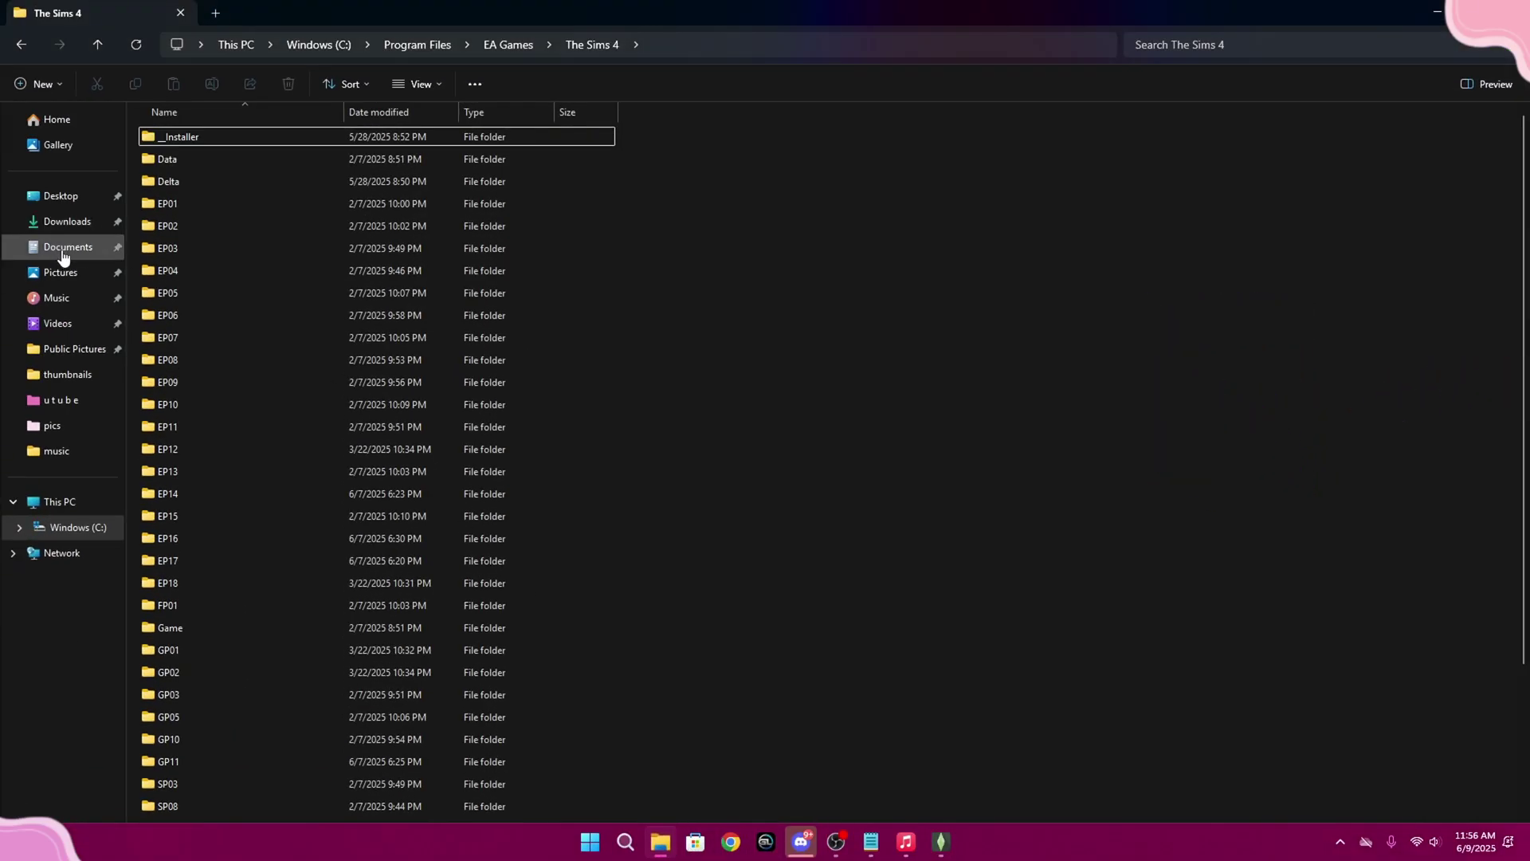
click(68, 247)
double_click(190, 203)
double_click(204, 159)
right_click(208, 245)
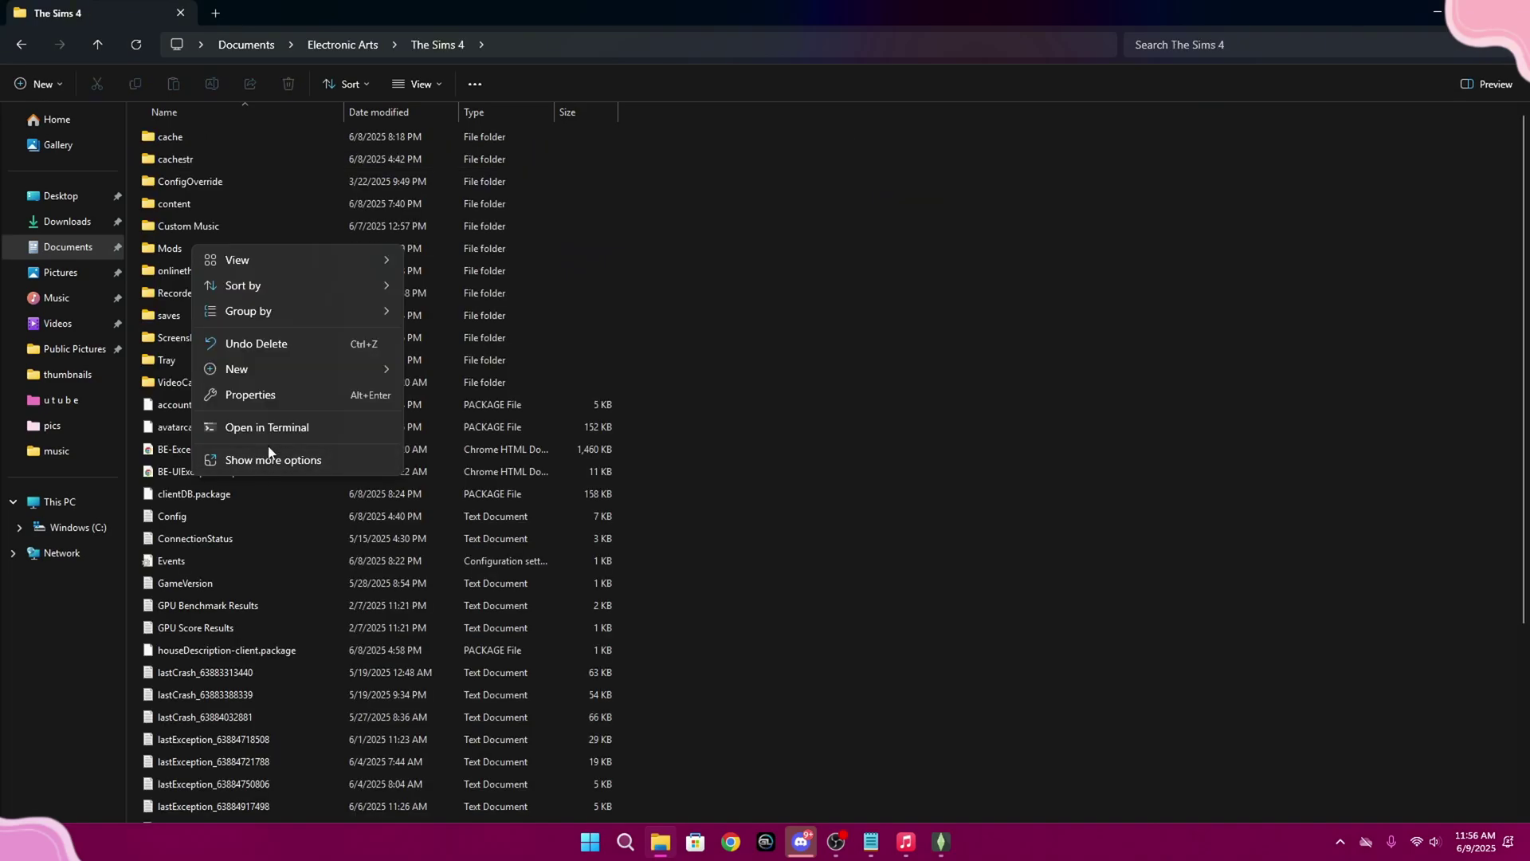
click(263, 396)
click(195, 469)
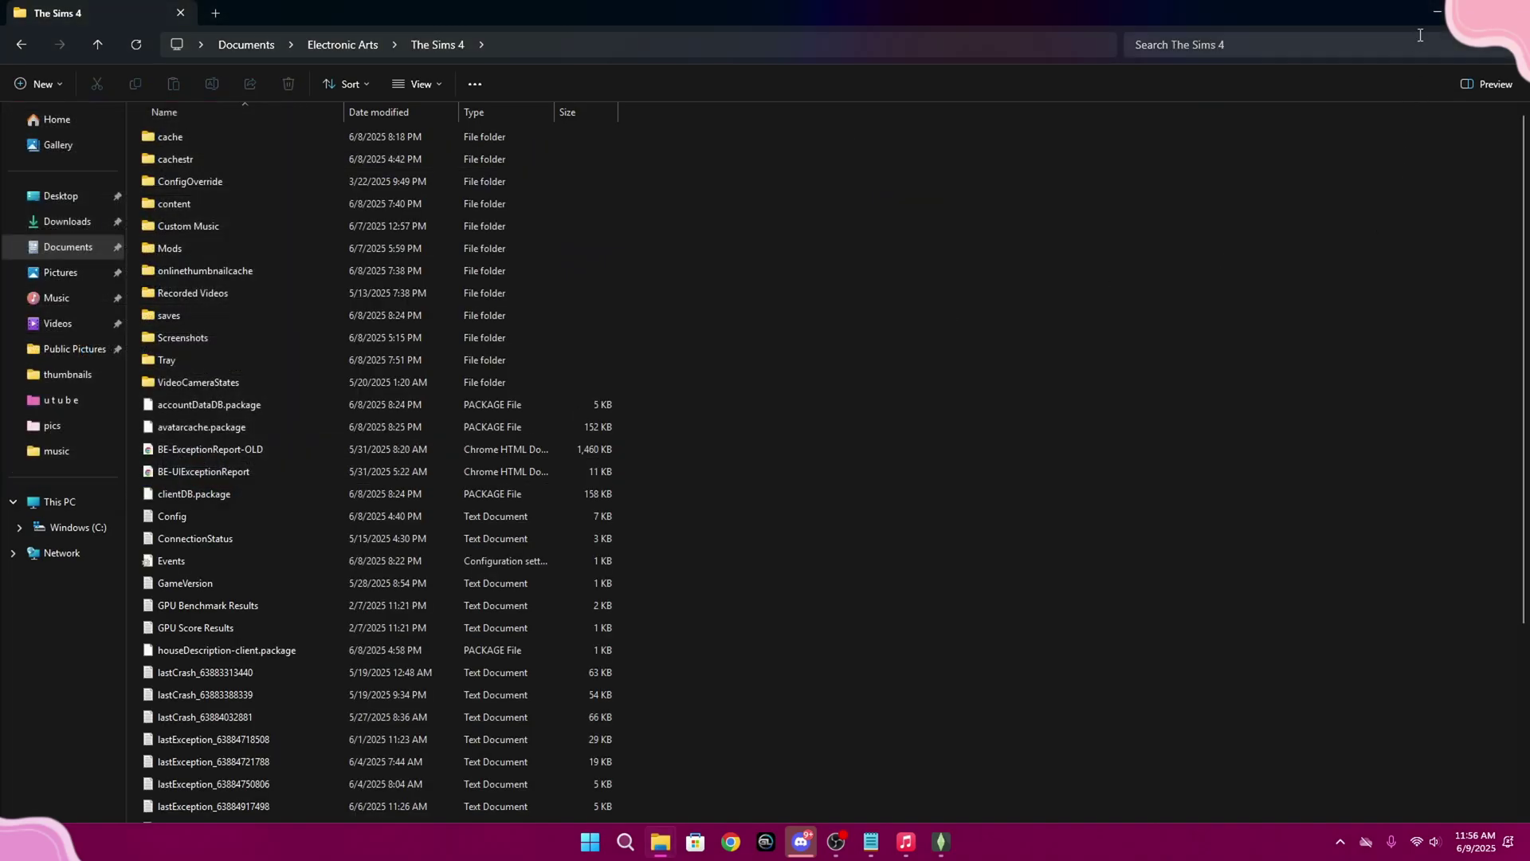
click(1427, 11)
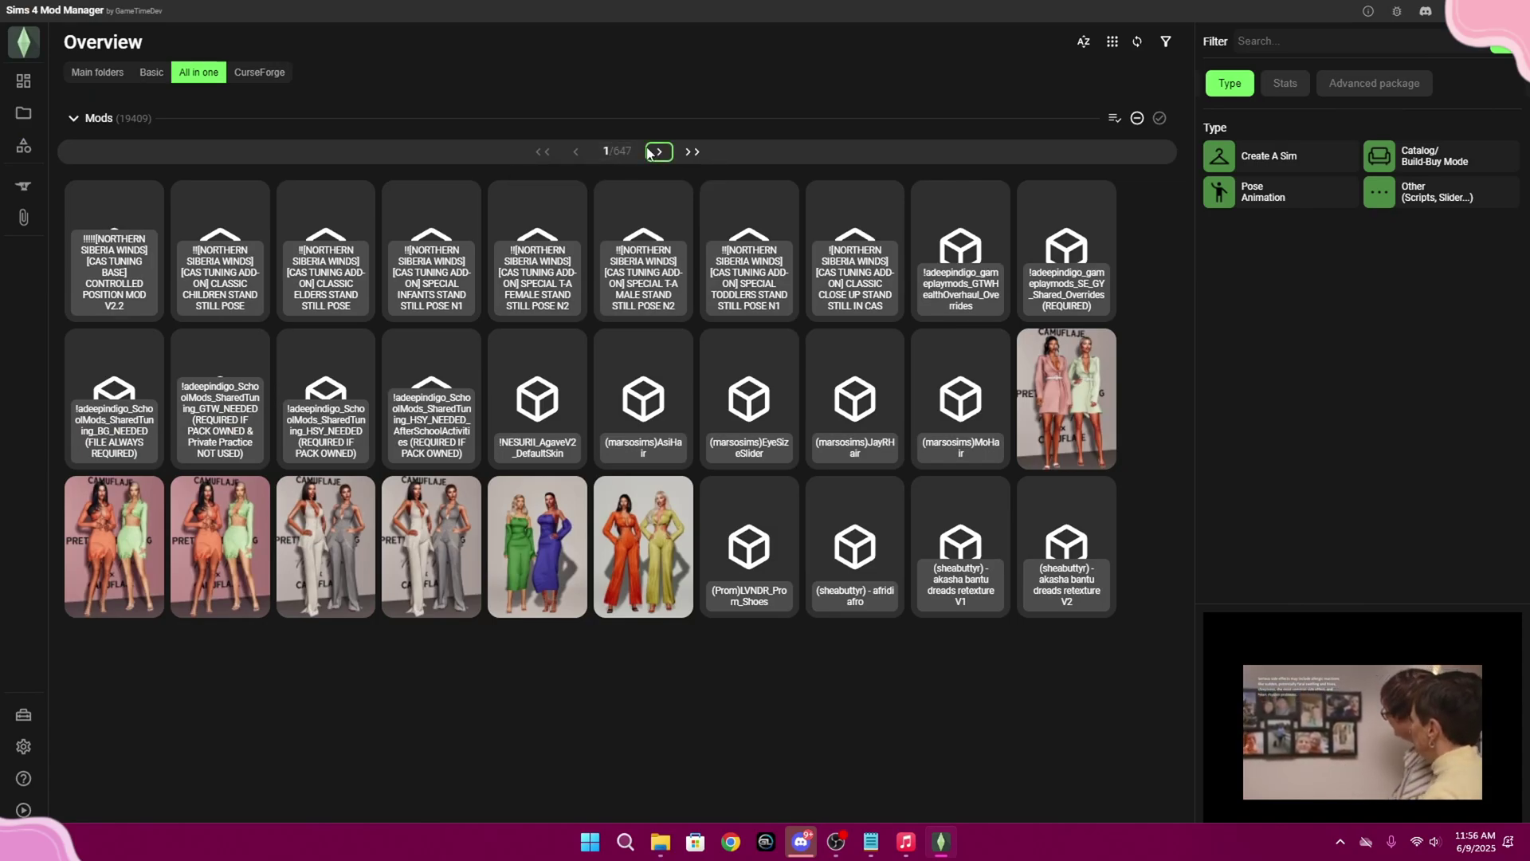
key(super)
key(Escape)
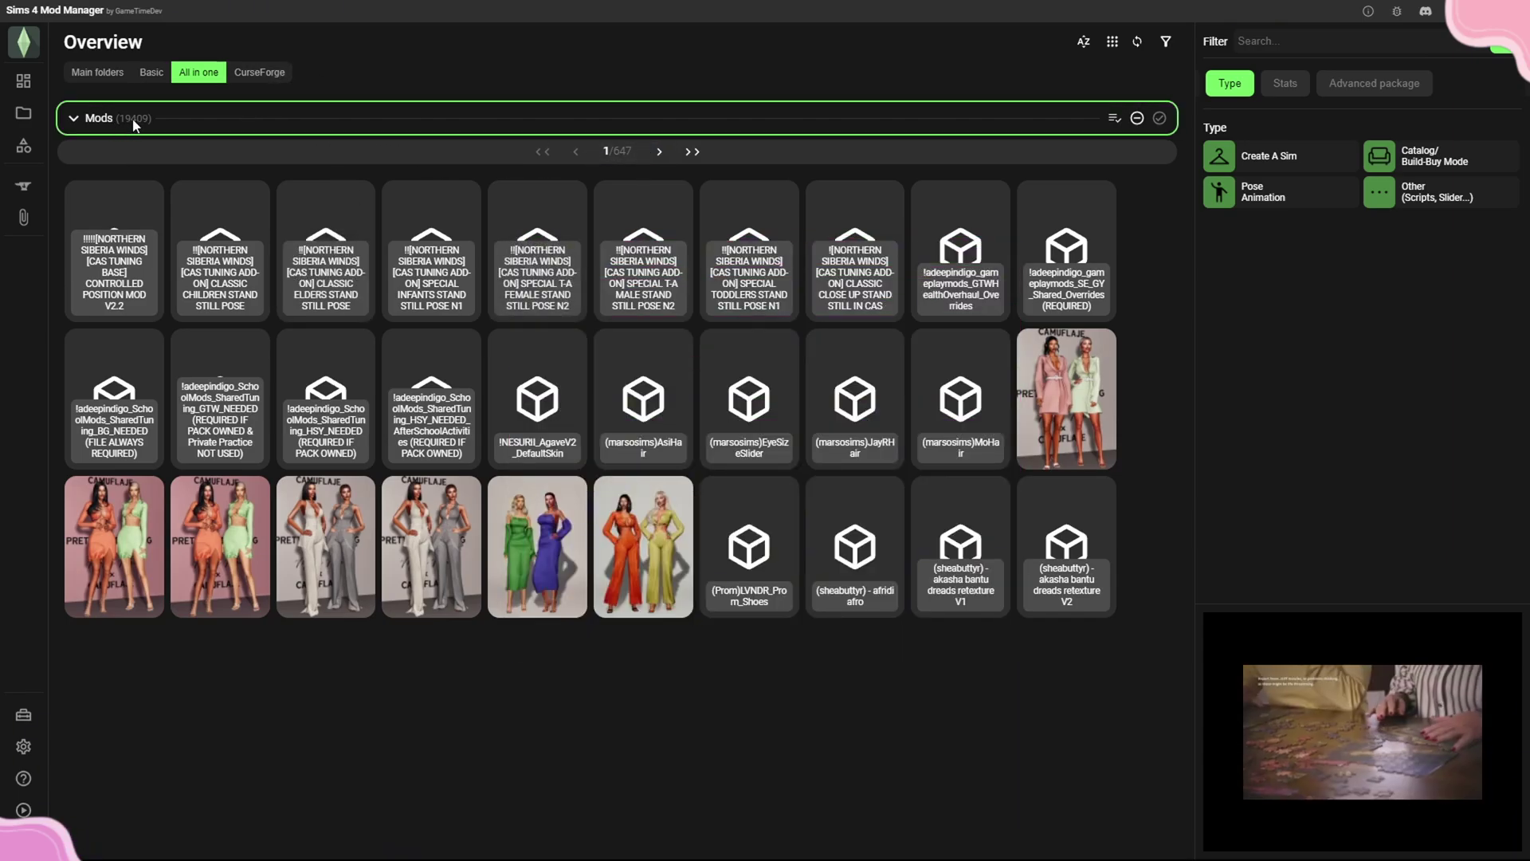
mouse_move(300, 194)
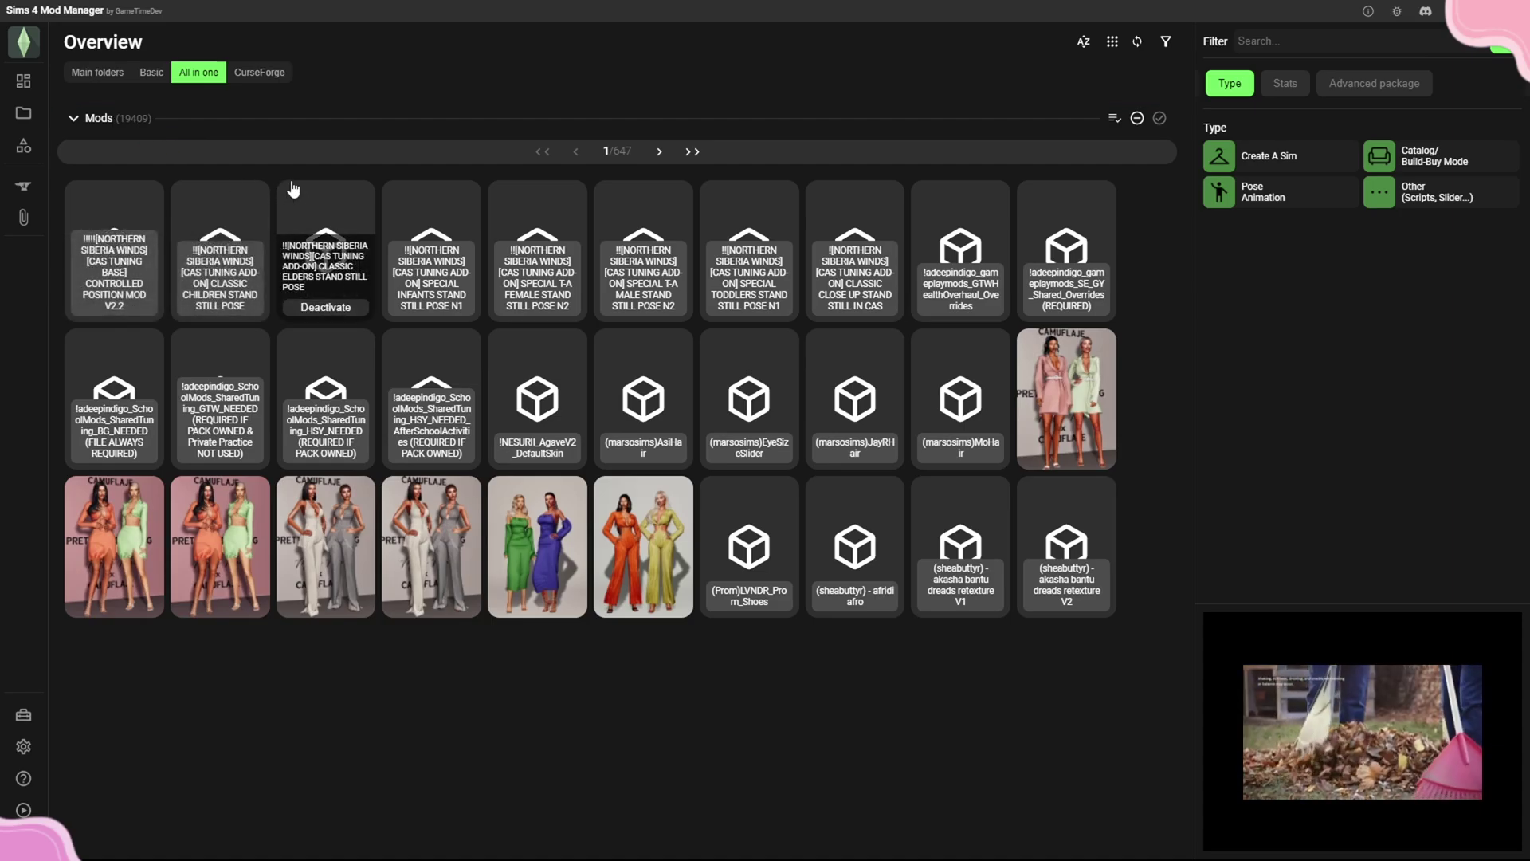
Open the CurseForge browser and scroll through the creator avatars and their clothing items.
click(248, 73)
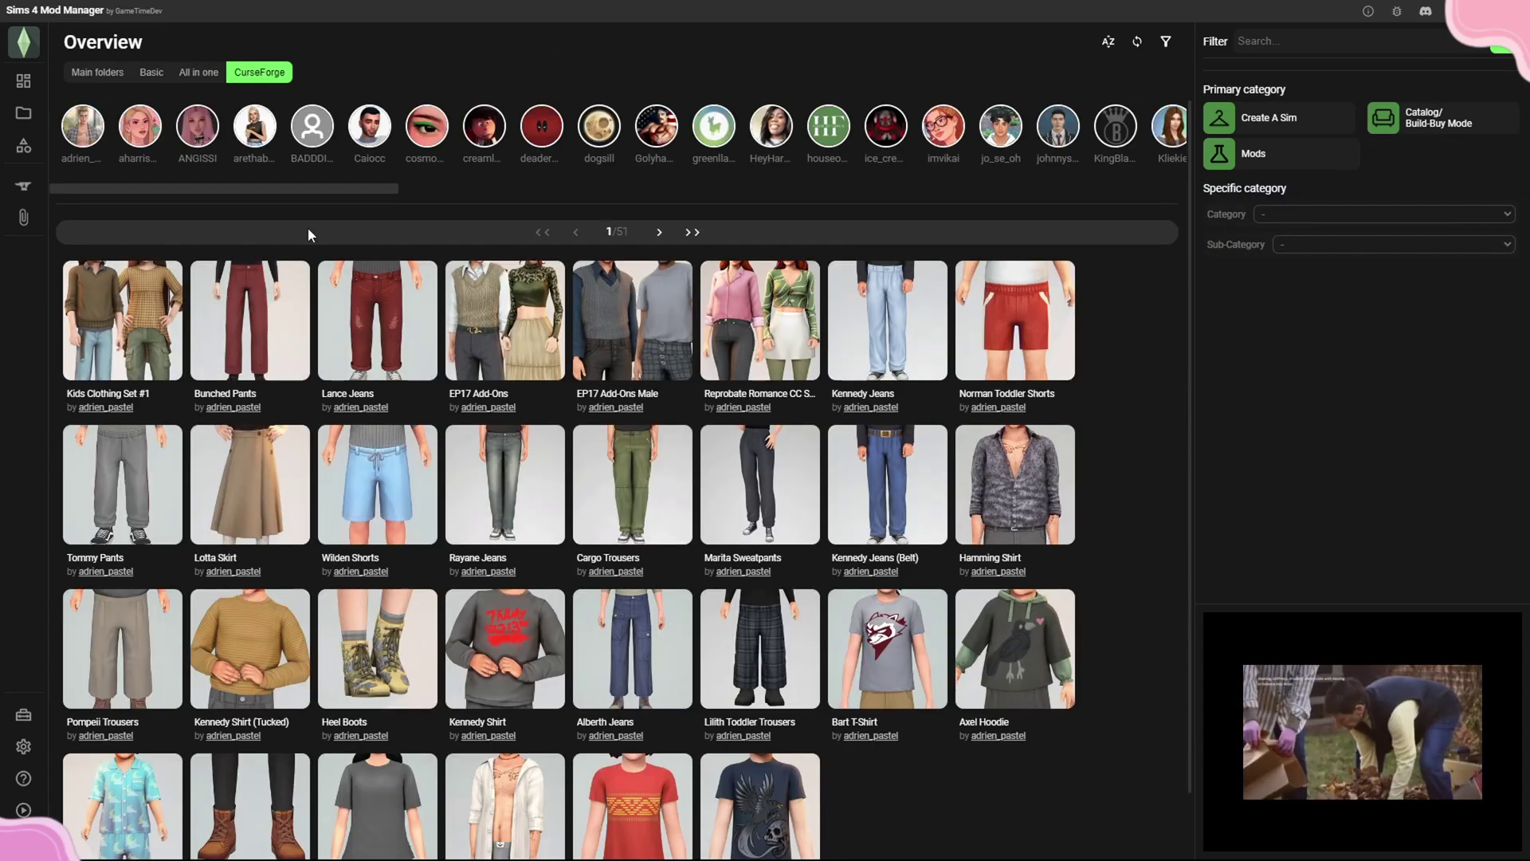
drag(147, 195, 243, 224)
scroll(481, 380, down, 1)
scroll(626, 224, up, 1)
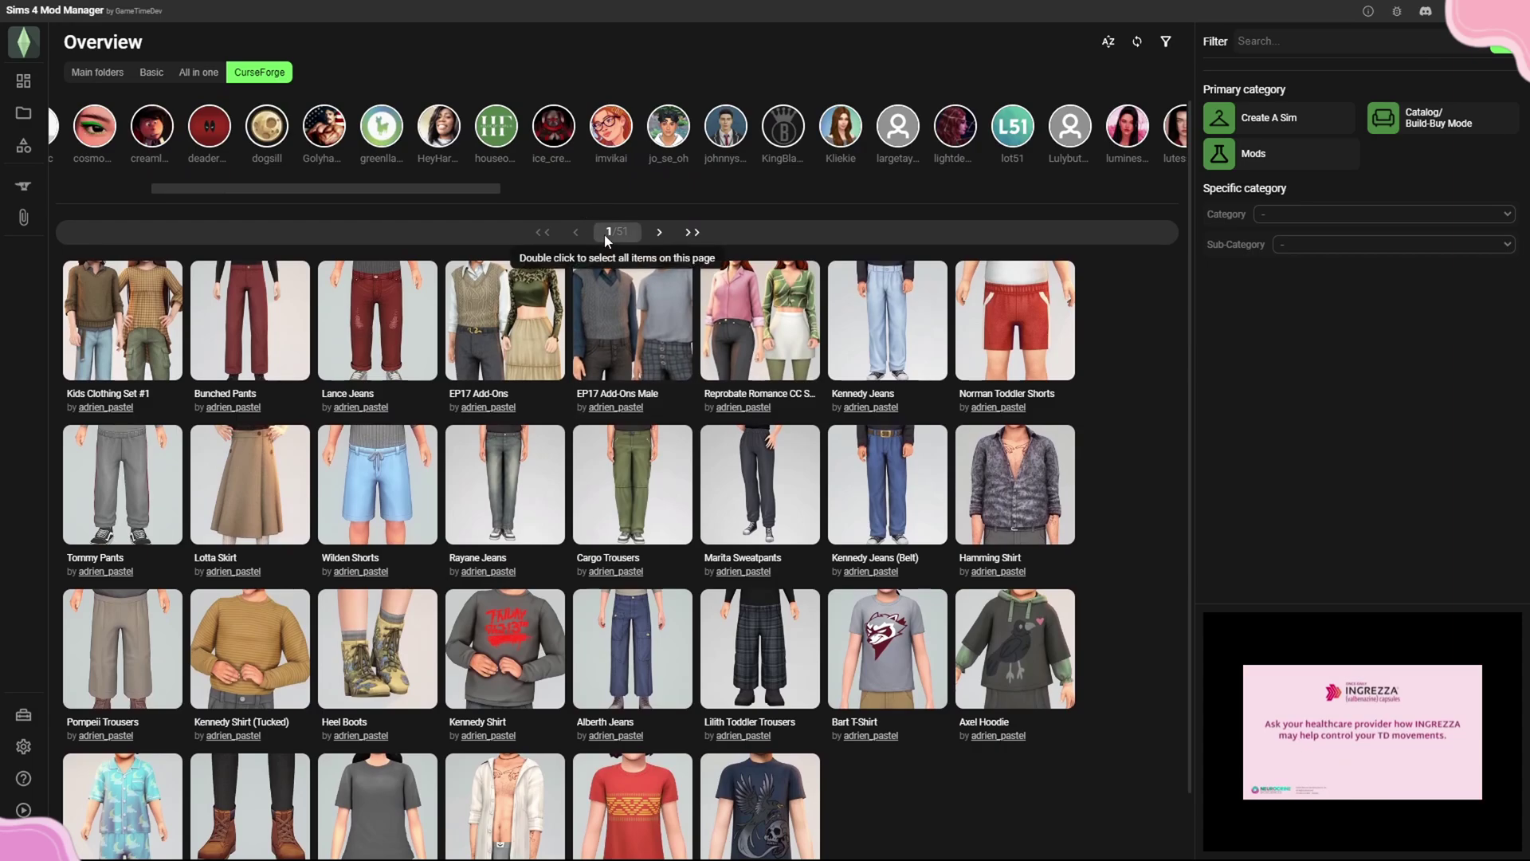
scroll(523, 165, up, 3)
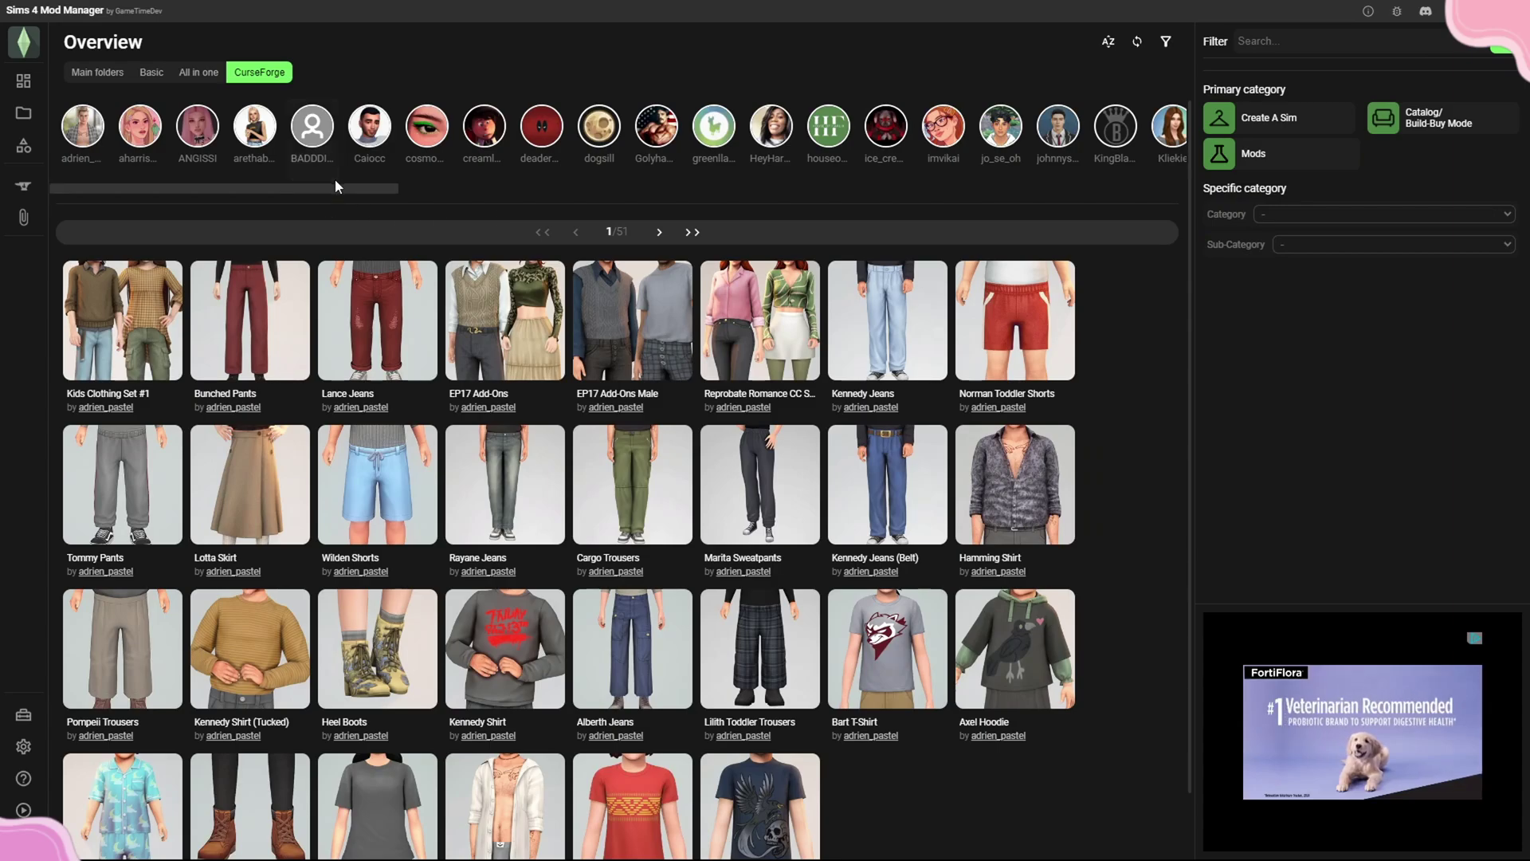
mouse_move(327, 189)
mouse_down()
mouse_move(1088, 182)
mouse_move(314, 203)
mouse_up()
Filter the main folder list to Catalog/Build-Buy Mode, then Build, keeping category Show all.
click(77, 73)
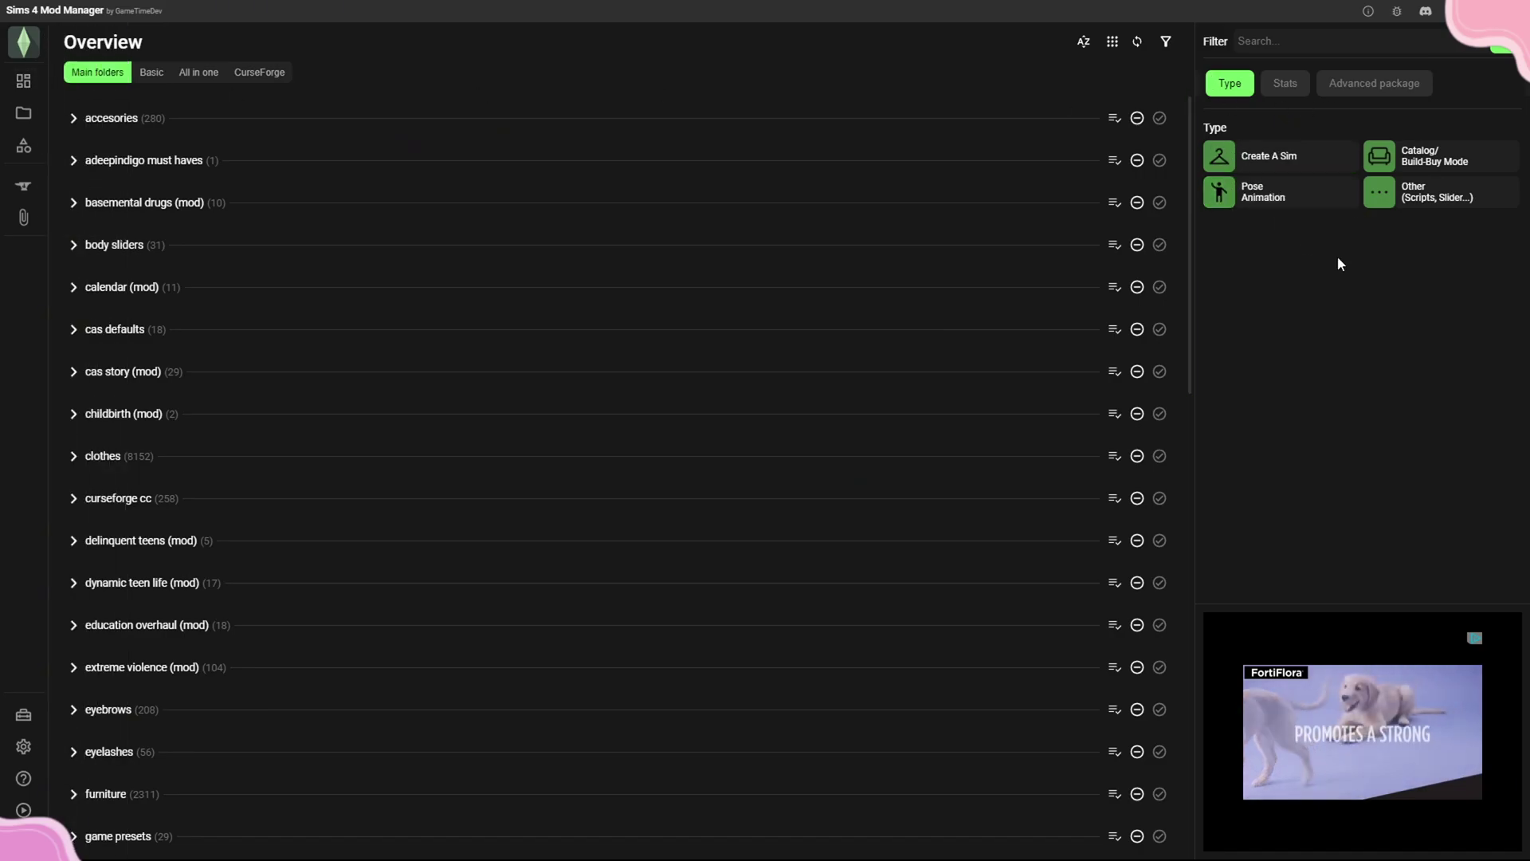
click(1434, 156)
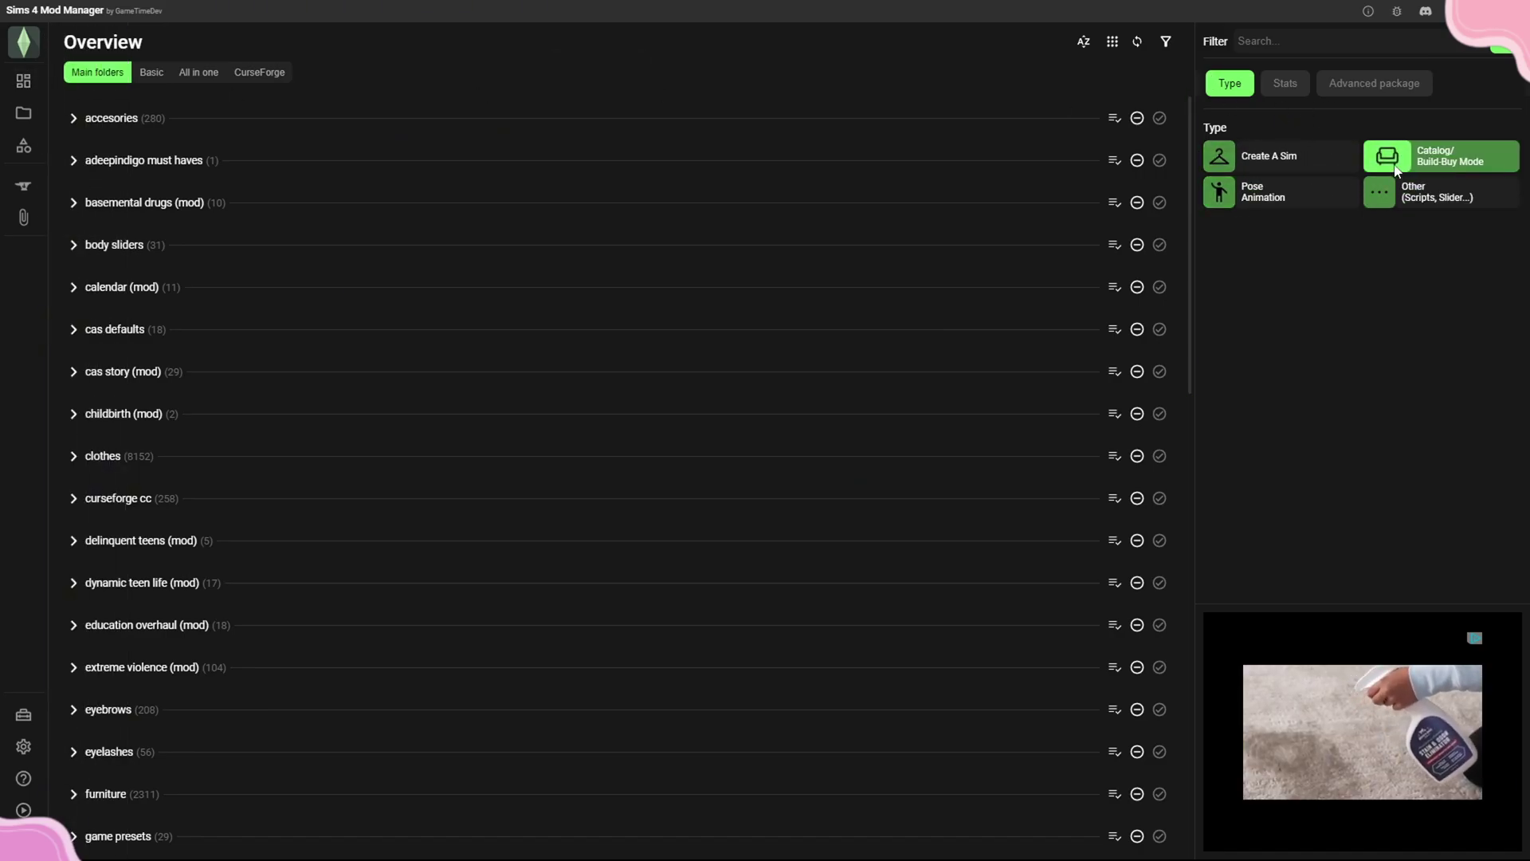
click(1283, 274)
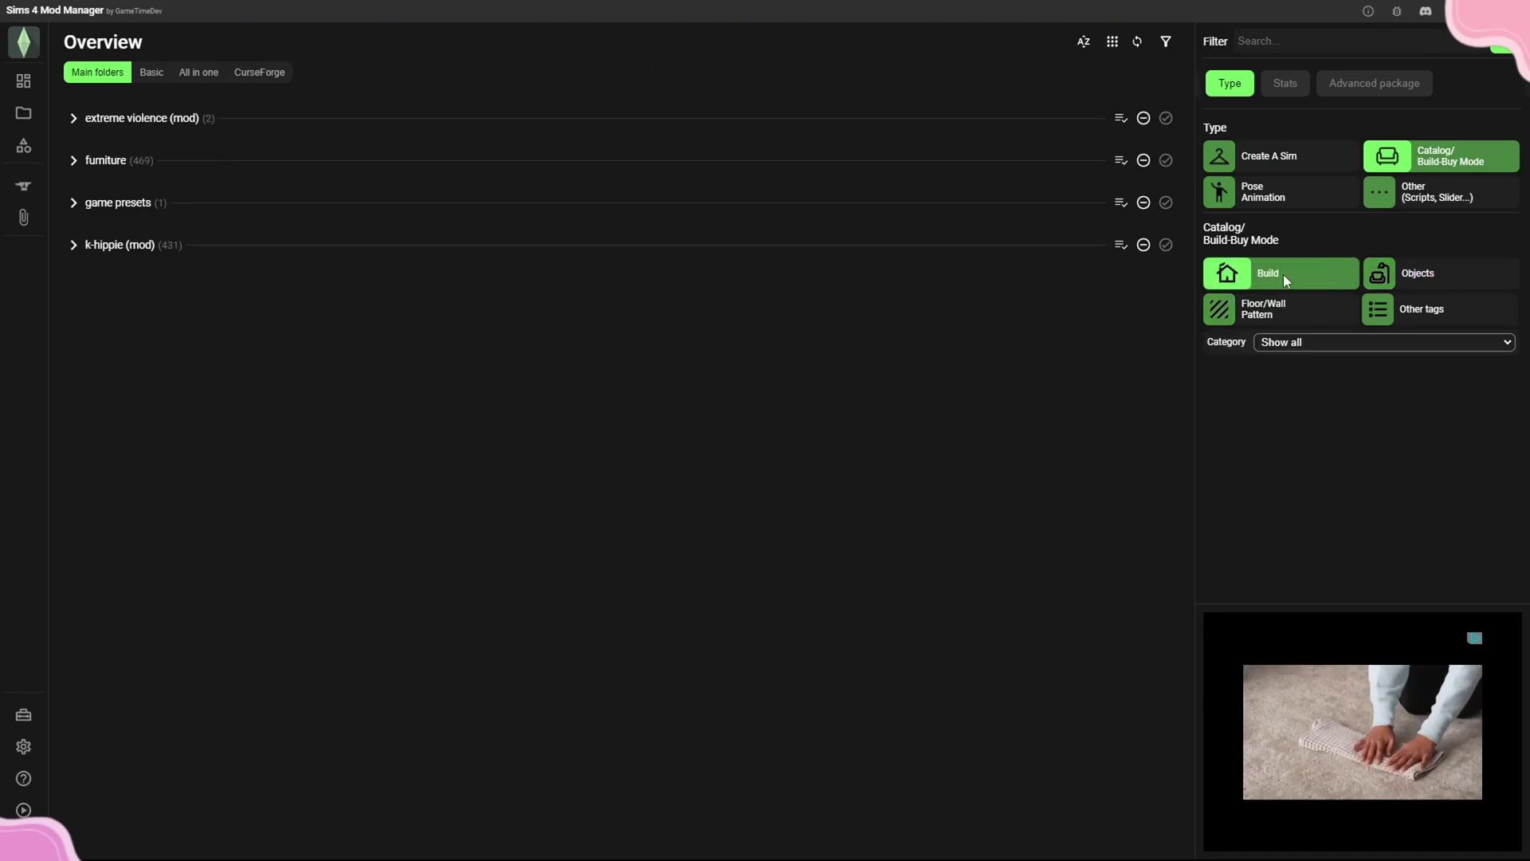
click(1277, 343)
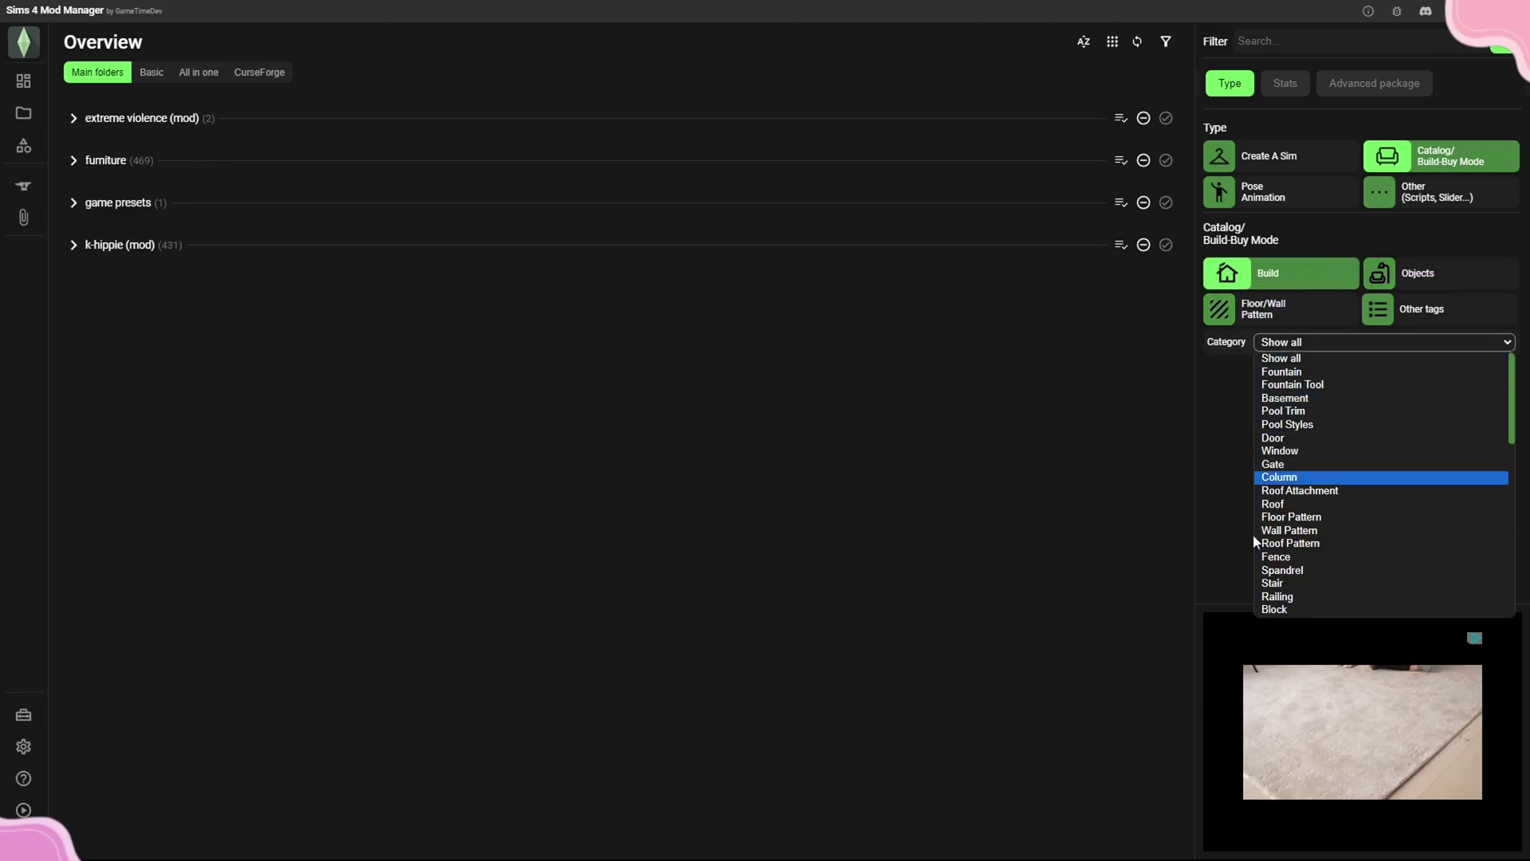
click(1208, 342)
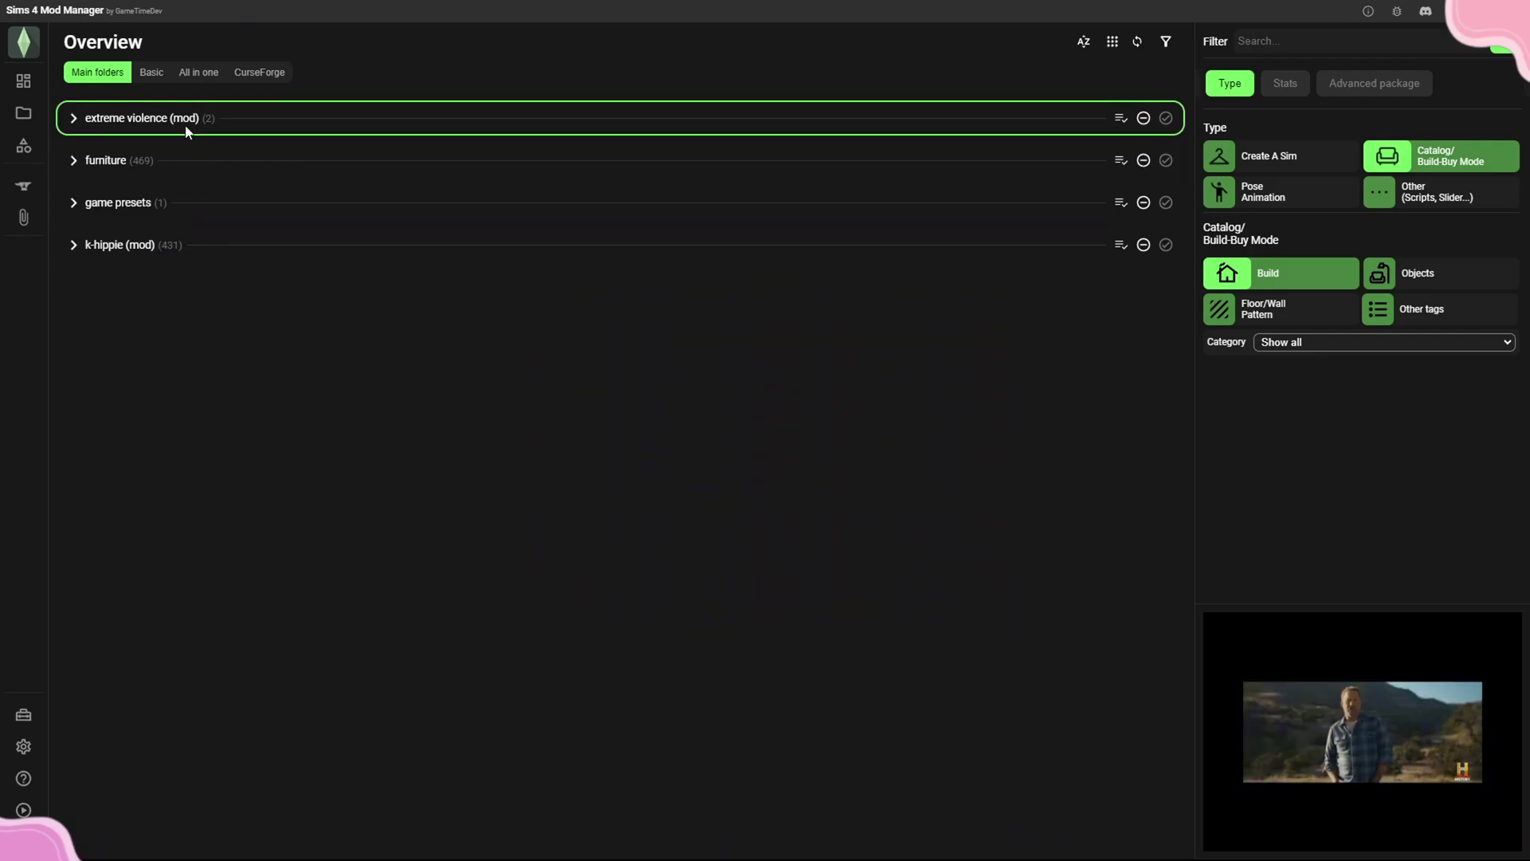
Clear the Build and Catalog/Build-Buy Mode filters and go to the Folders page.
click(1264, 271)
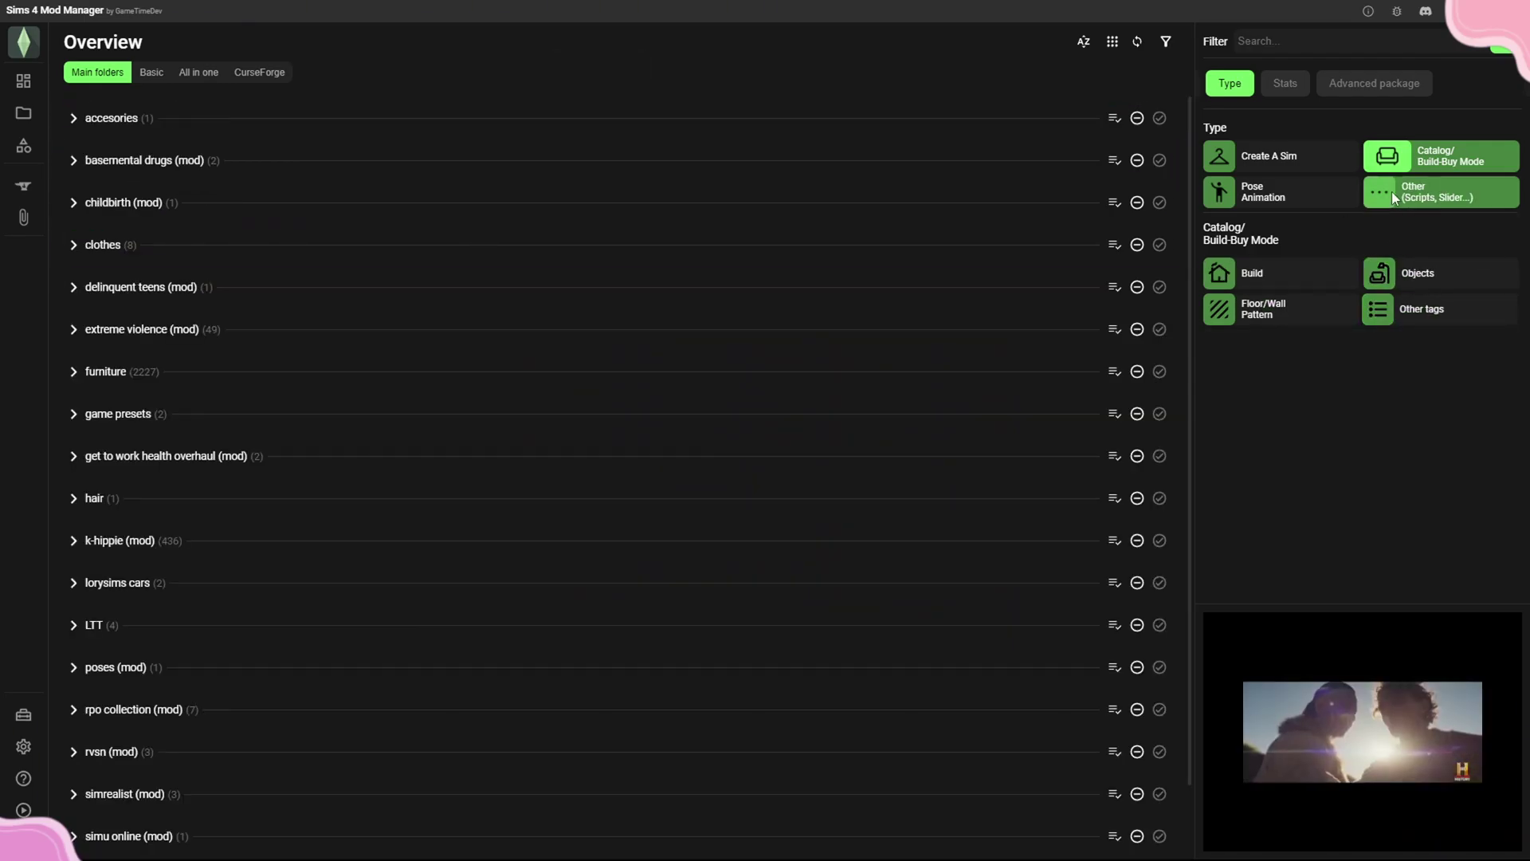
click(1404, 148)
scroll(502, 341, down, 8)
scroll(497, 345, up, 8)
click(49, 114)
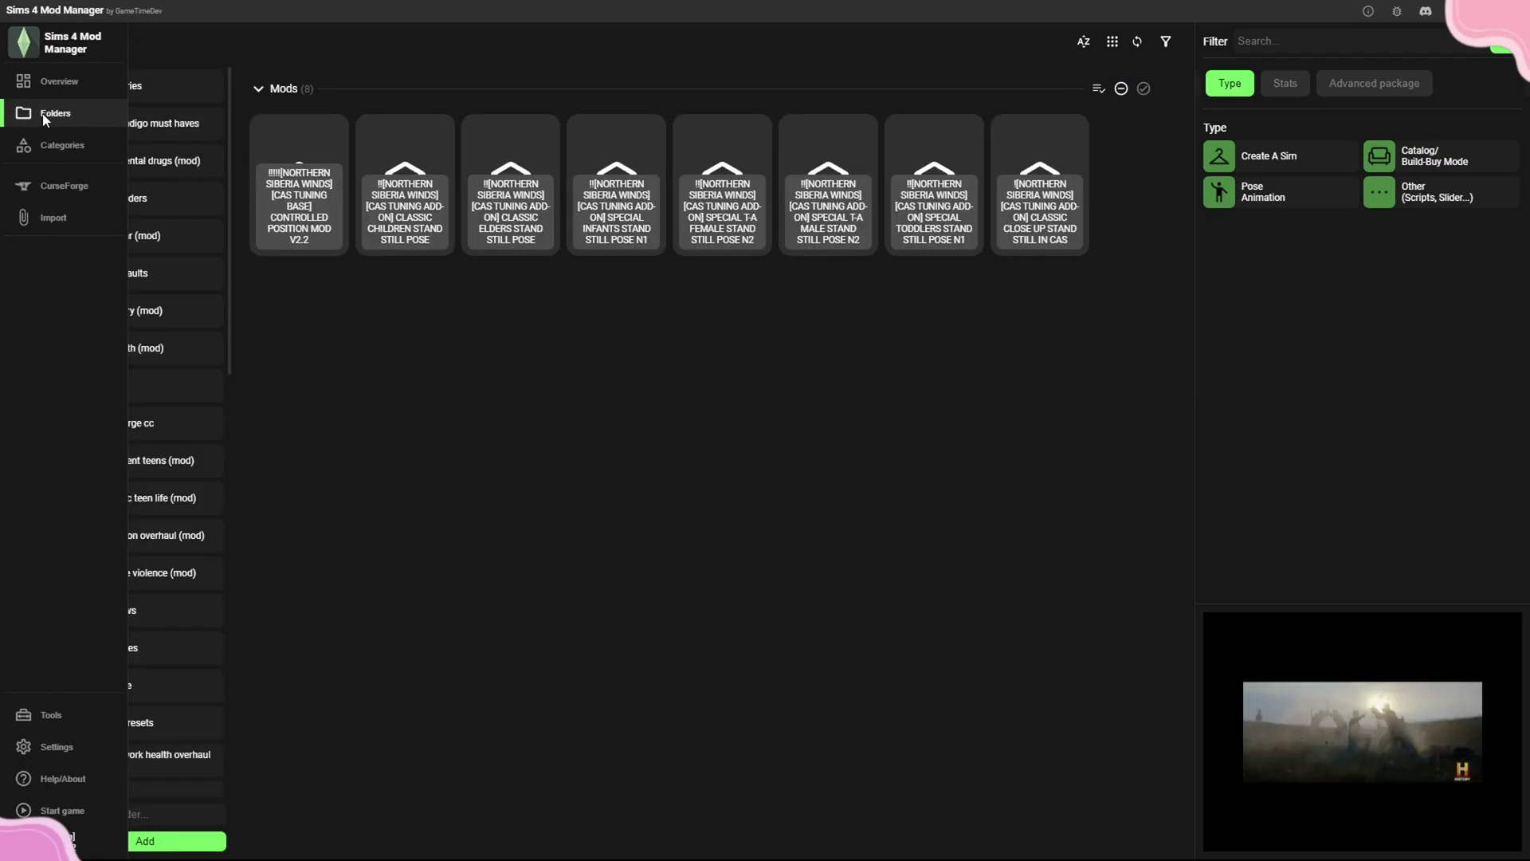
Look inside the accessories folder, then go back and open the clothes folder.
click(153, 82)
click(136, 85)
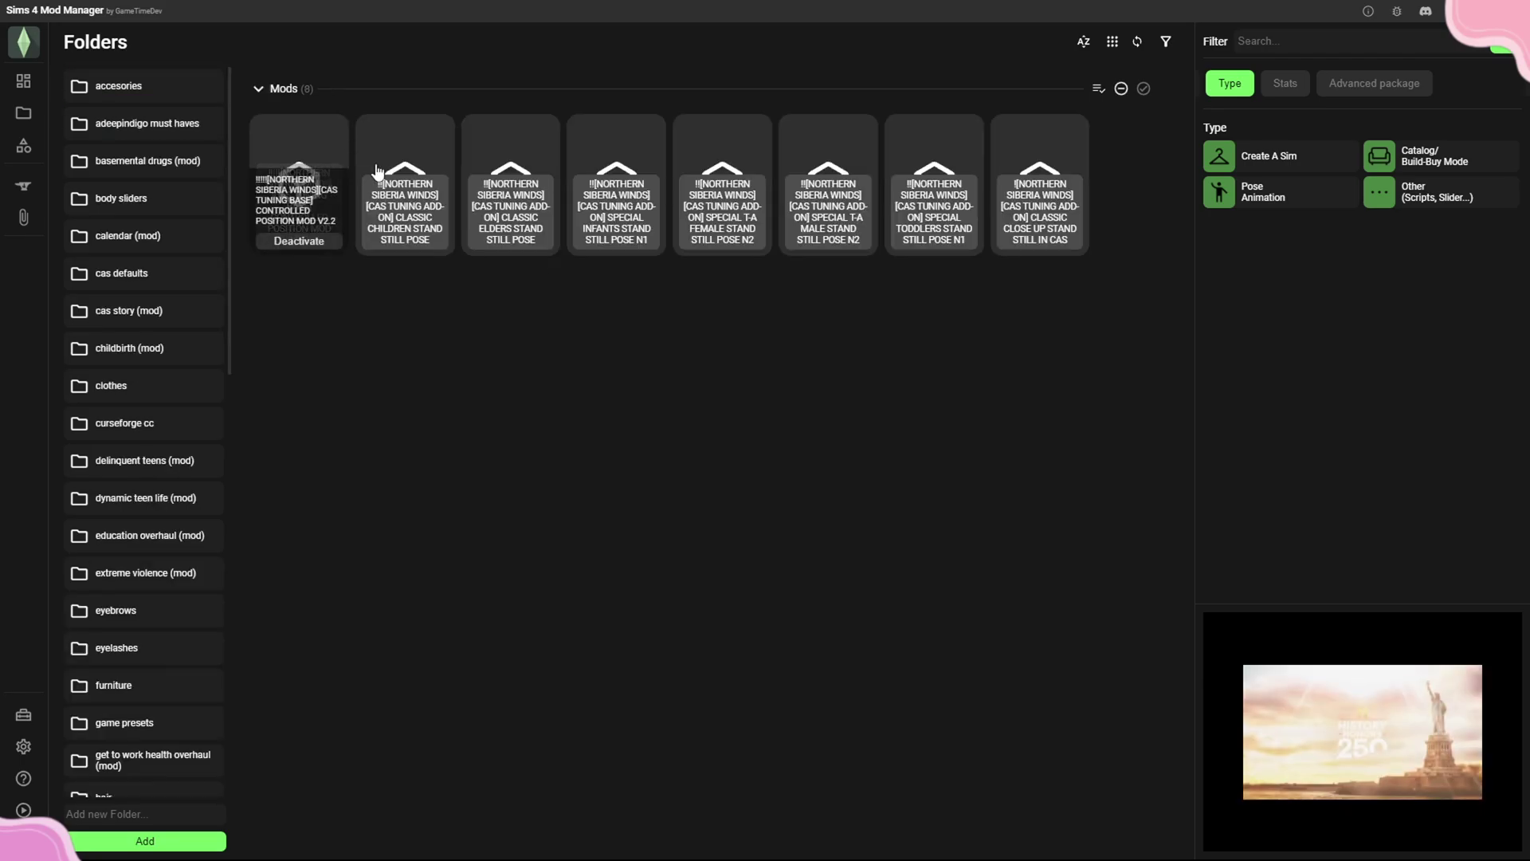
click(165, 375)
scroll(166, 375, down, 2)
scroll(172, 191, up, 2)
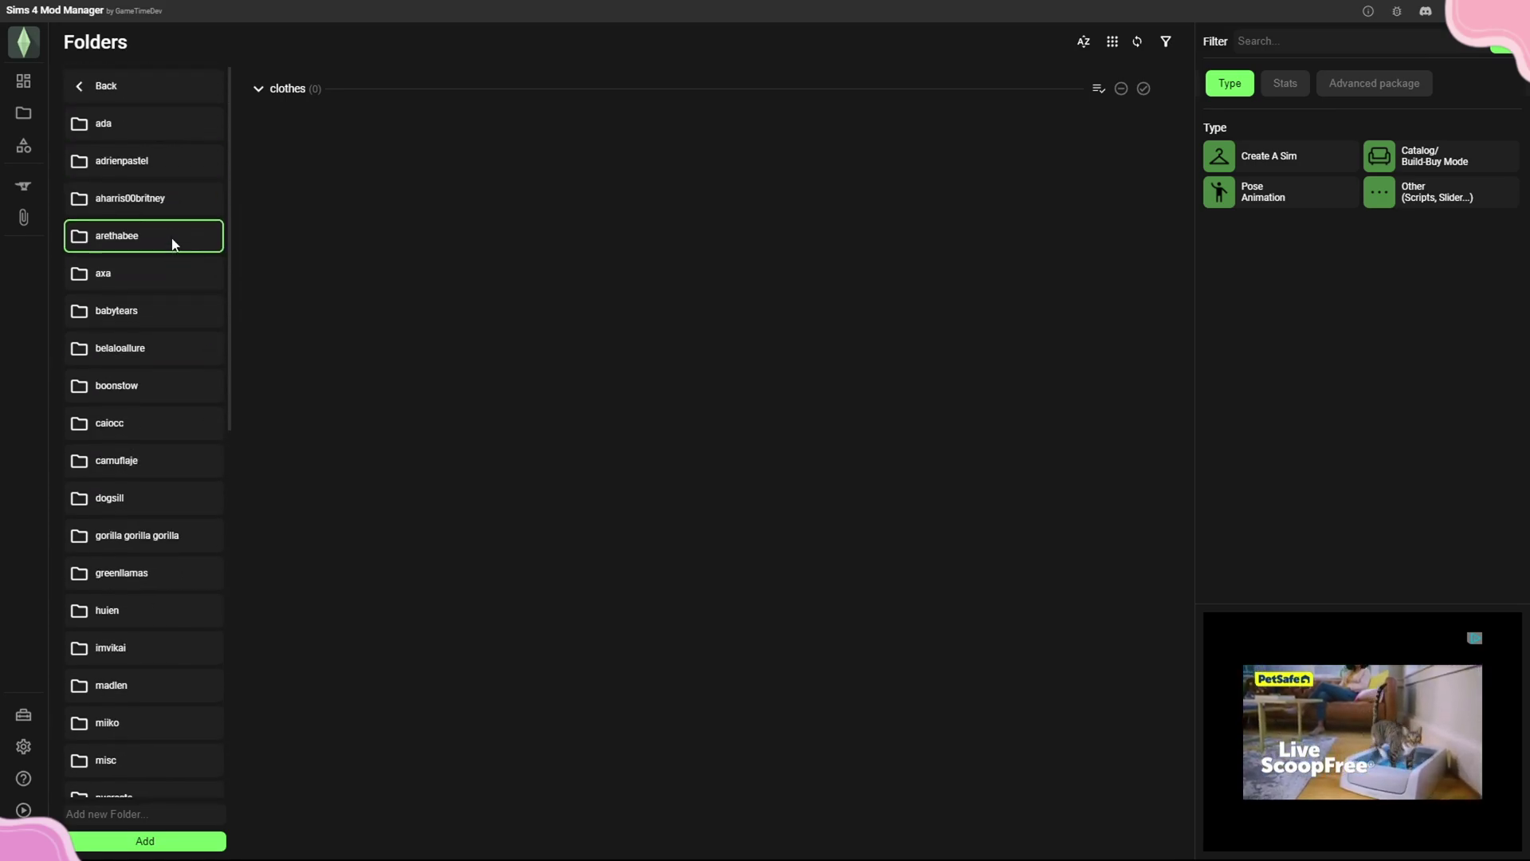
In the ada folder, select and then deselect the NatalieJeans_Denim mod, and return to clothes.
click(156, 138)
click(946, 175)
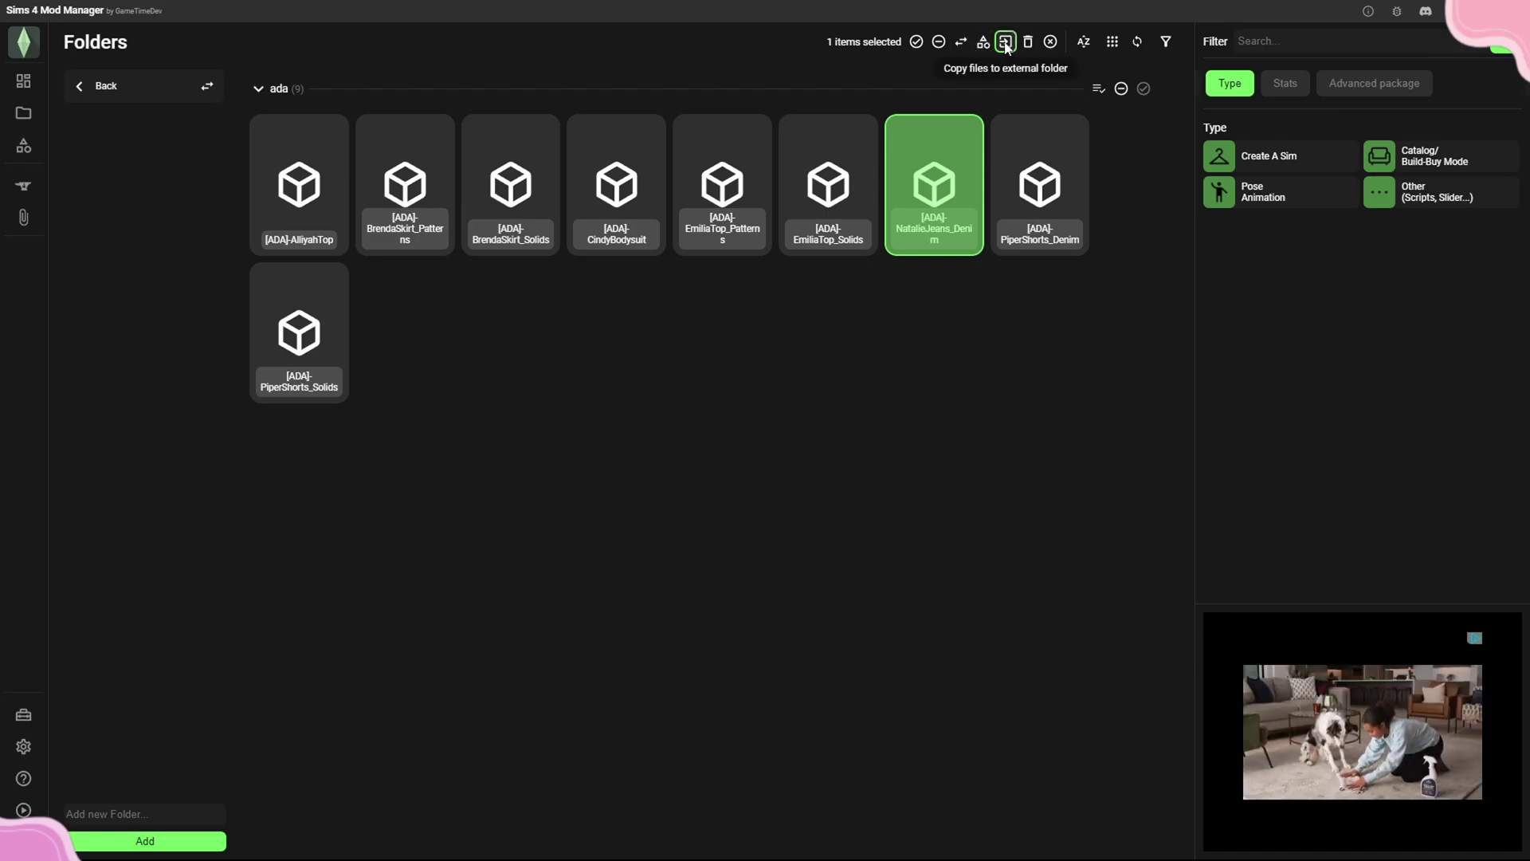
click(1050, 44)
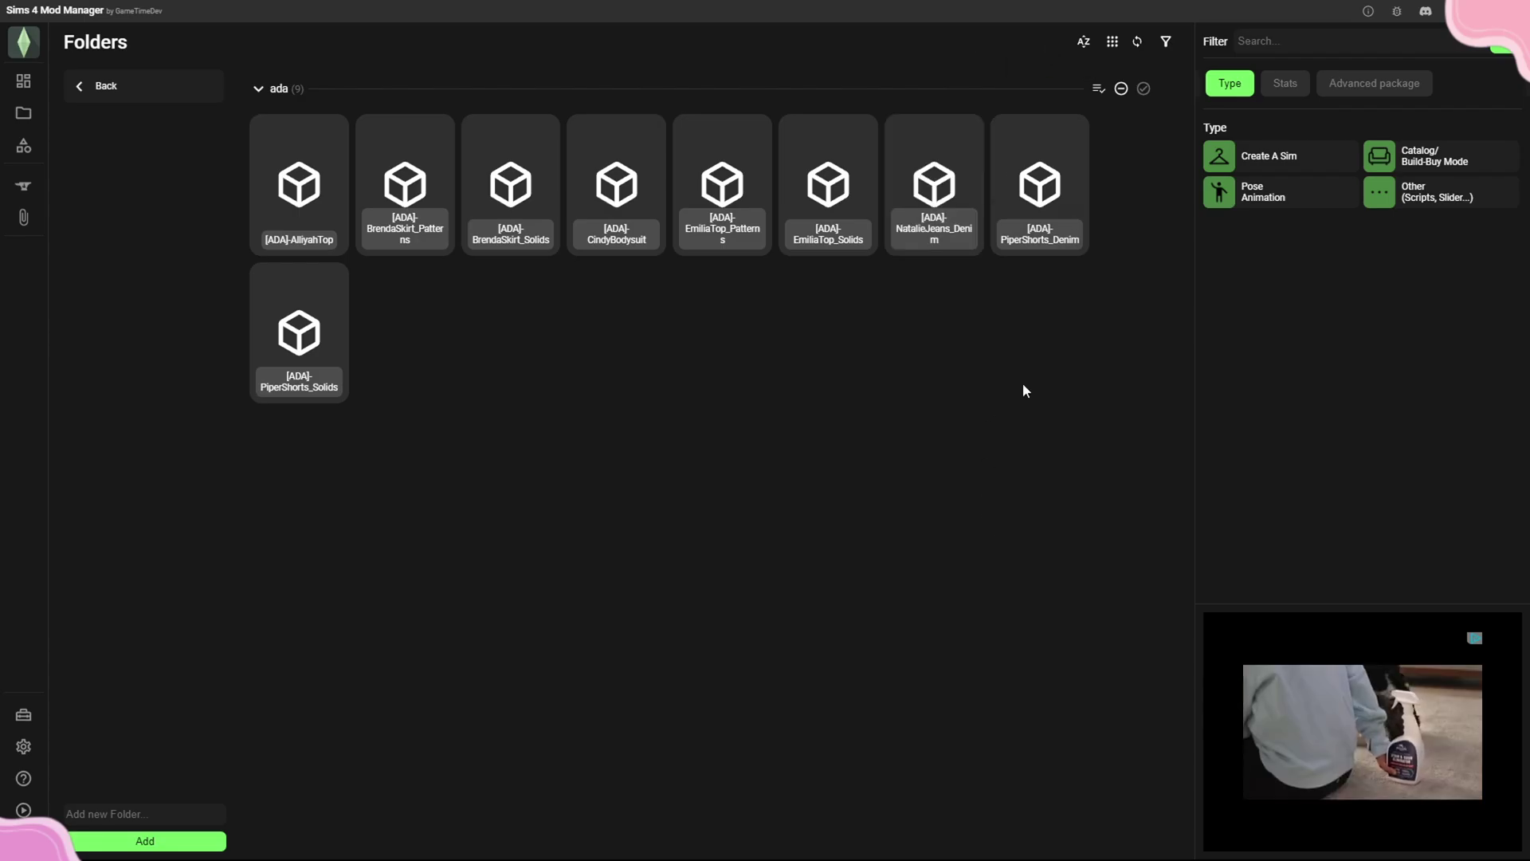
click(148, 94)
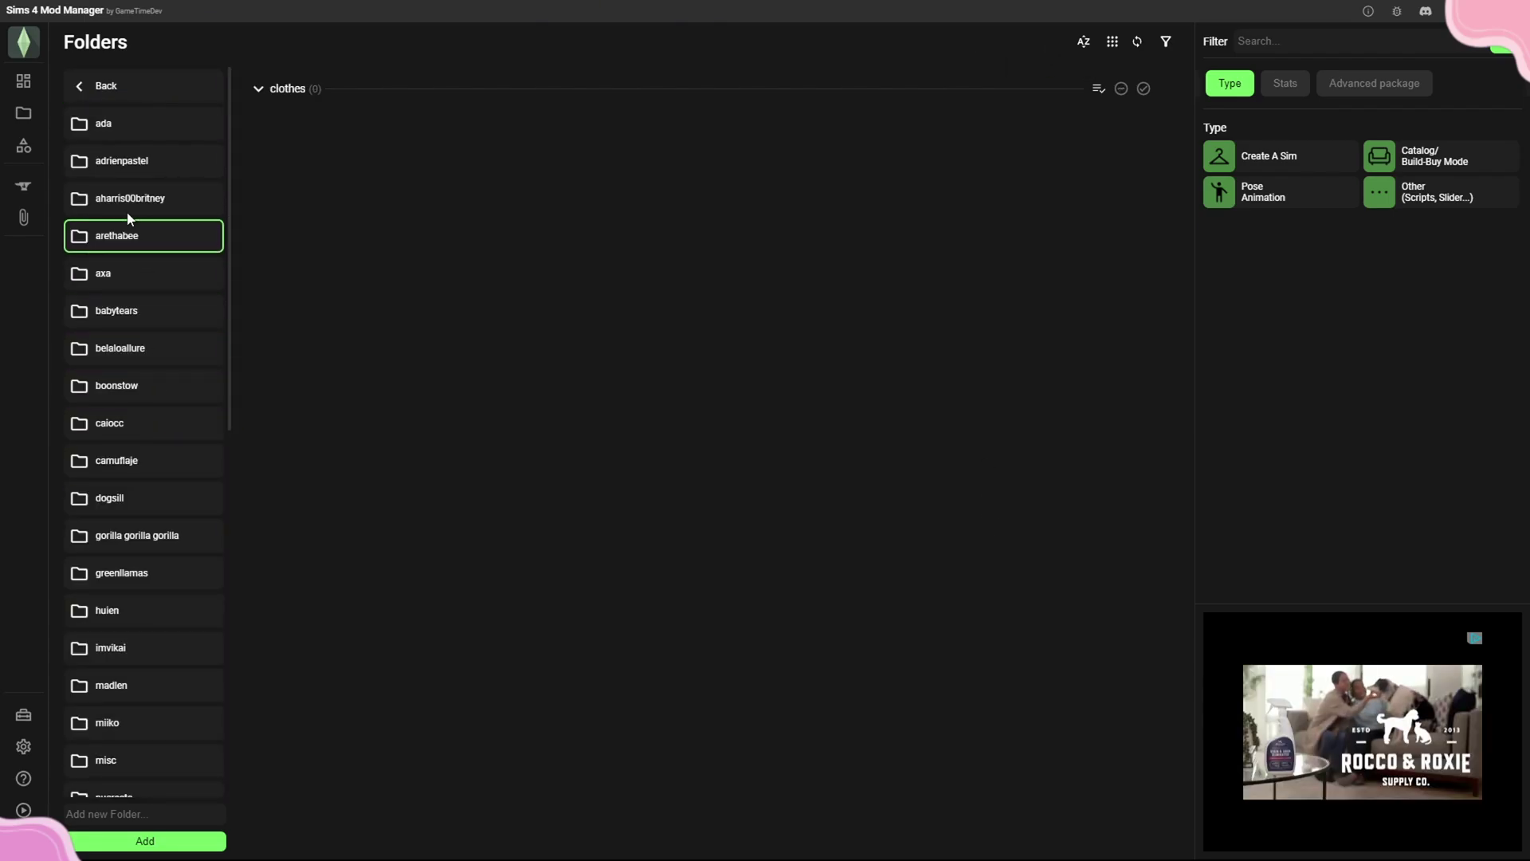
Select the aelia hair mod in arethabee and start moving it, then cancel with Go Back.
click(126, 238)
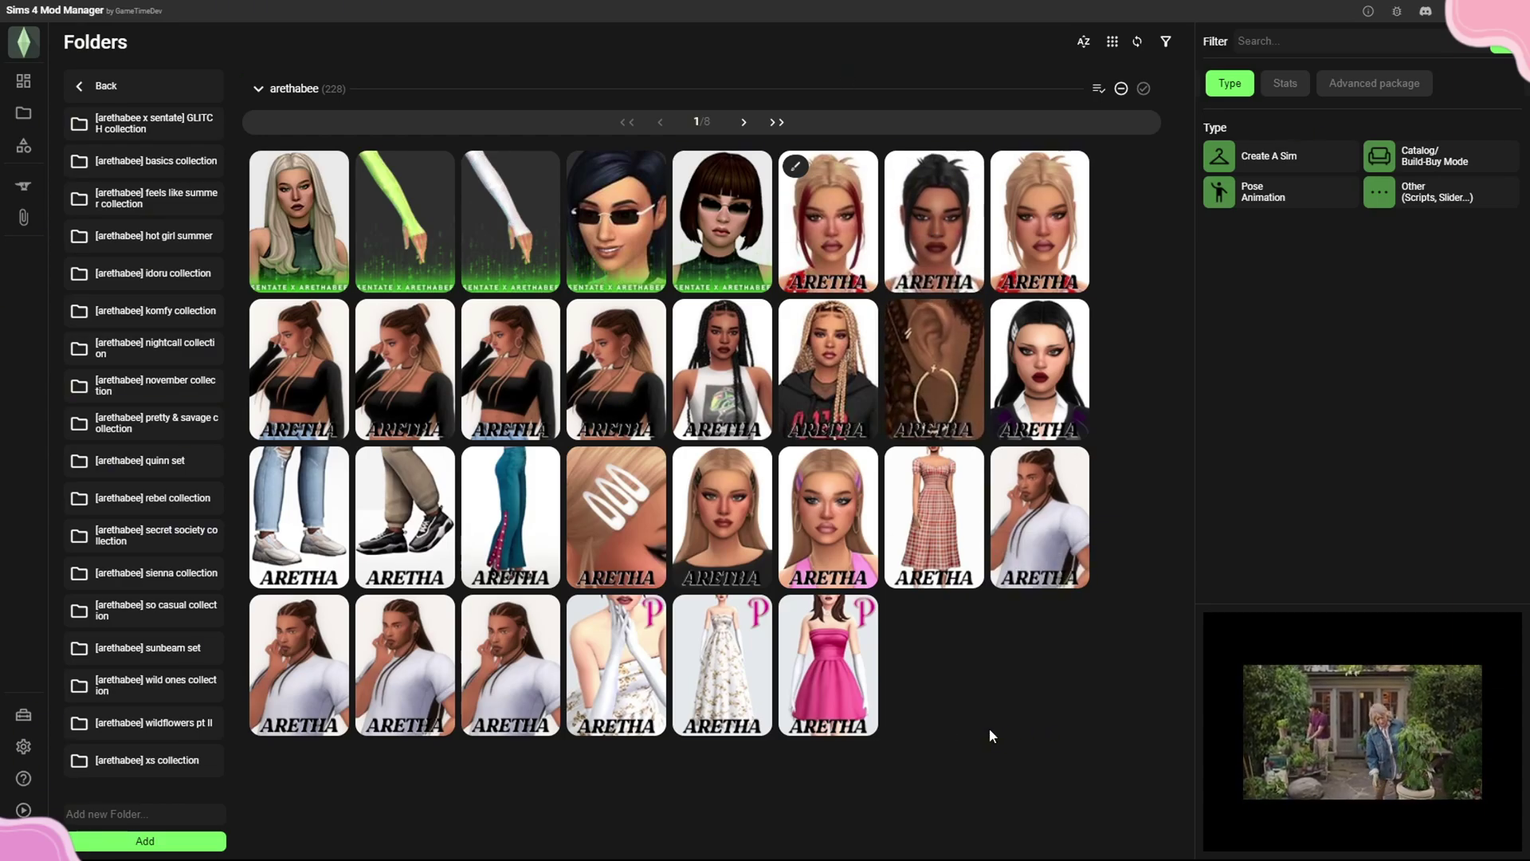
click(941, 222)
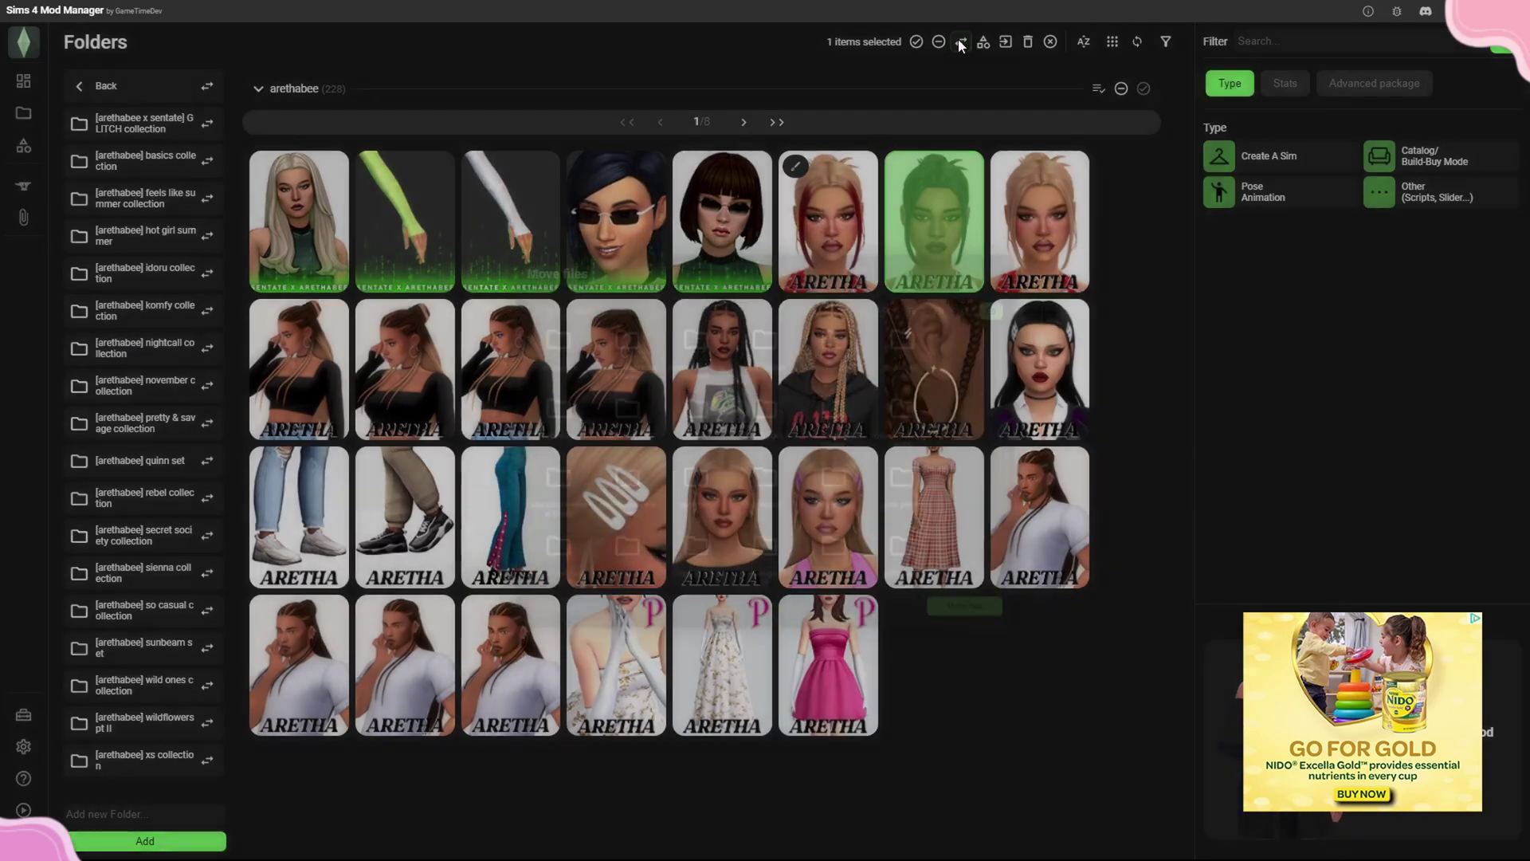
click(961, 43)
scroll(595, 417, down, 5)
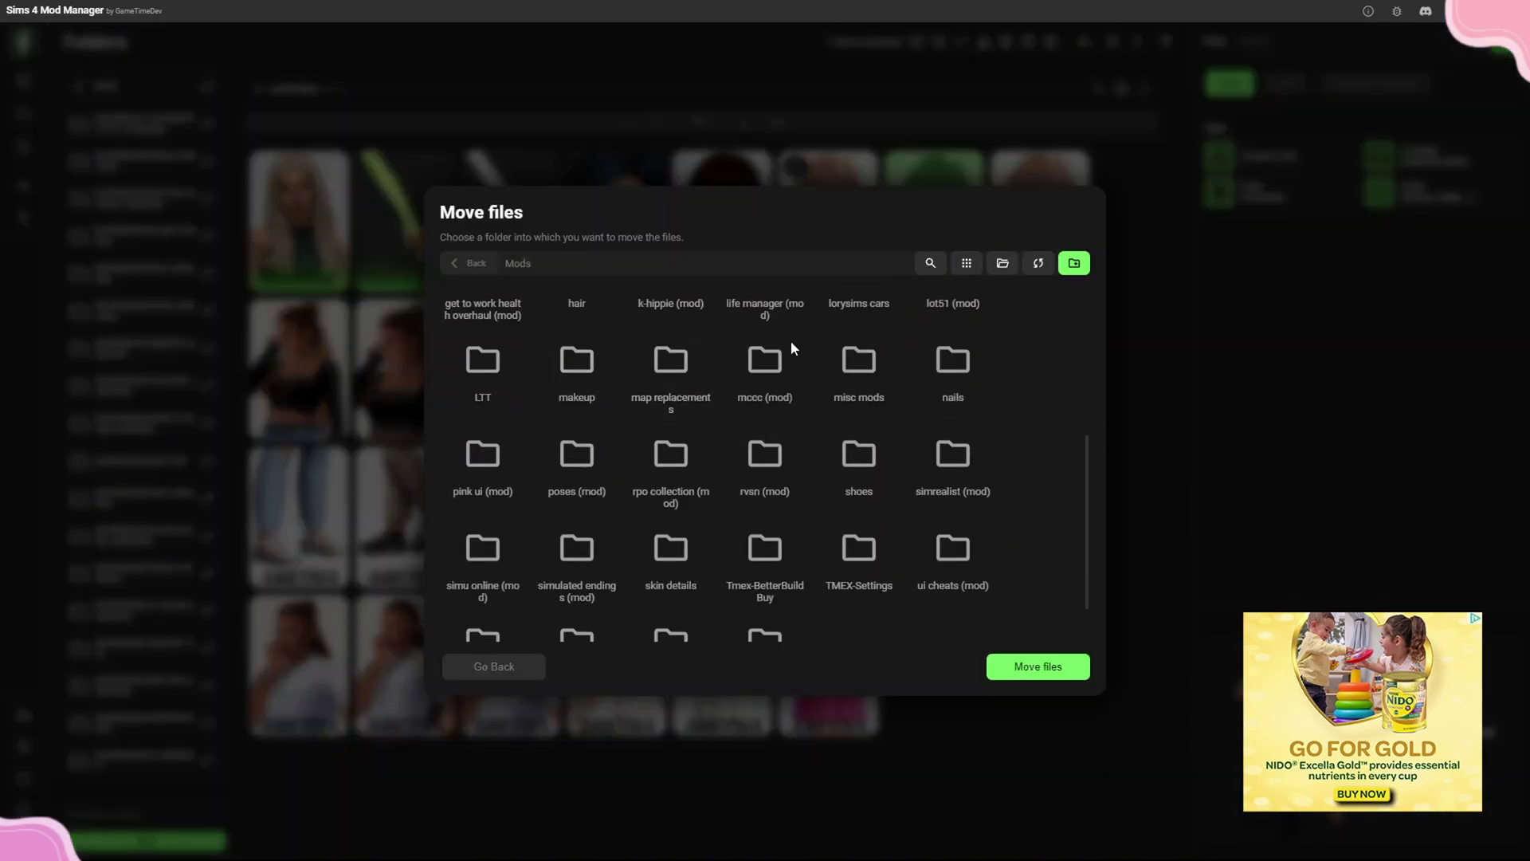
scroll(745, 358, up, 5)
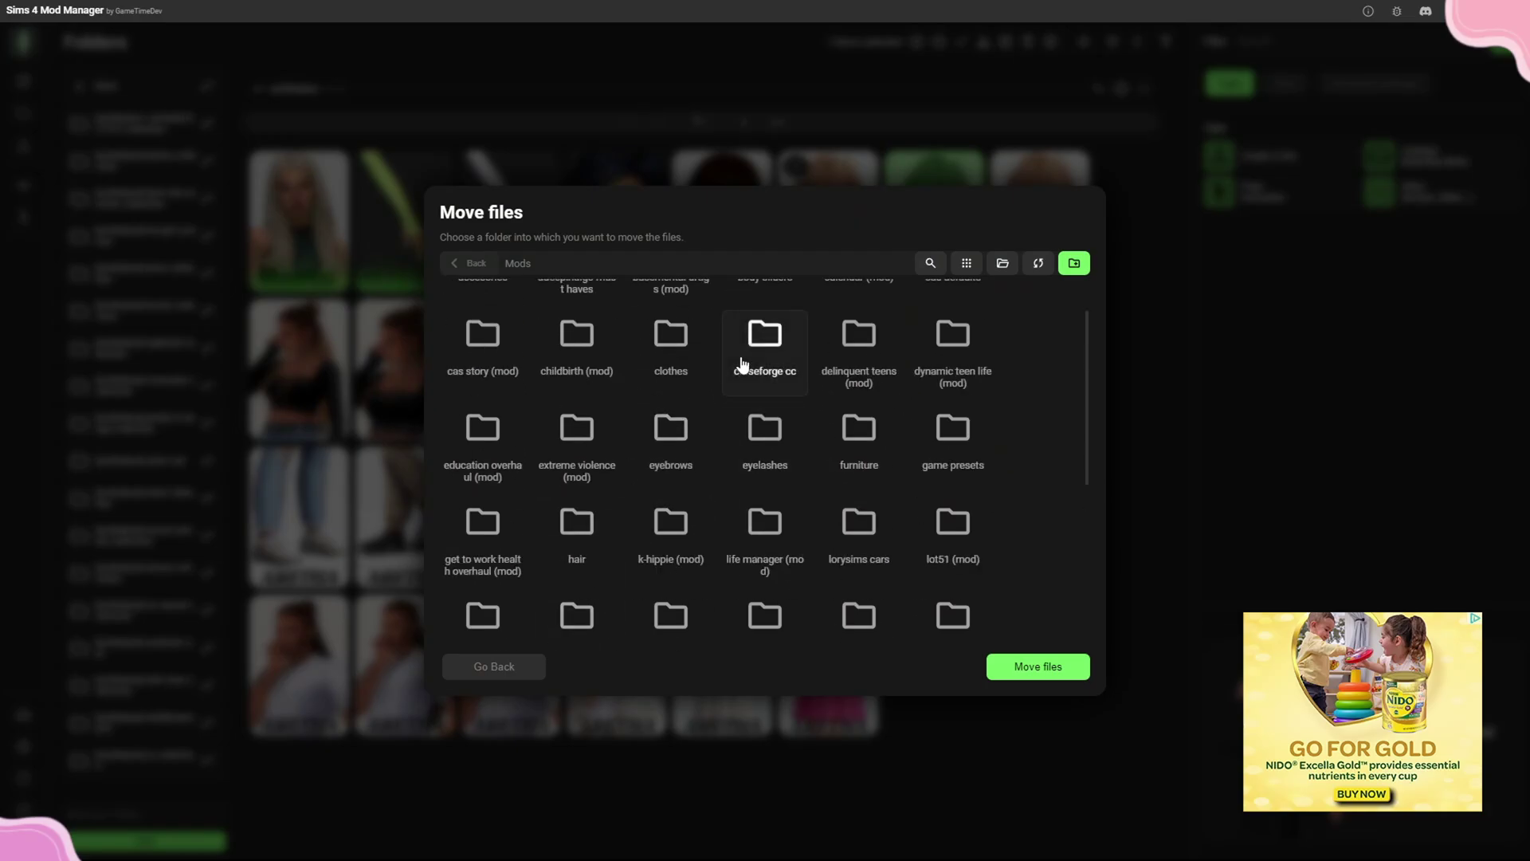
click(504, 668)
click(23, 185)
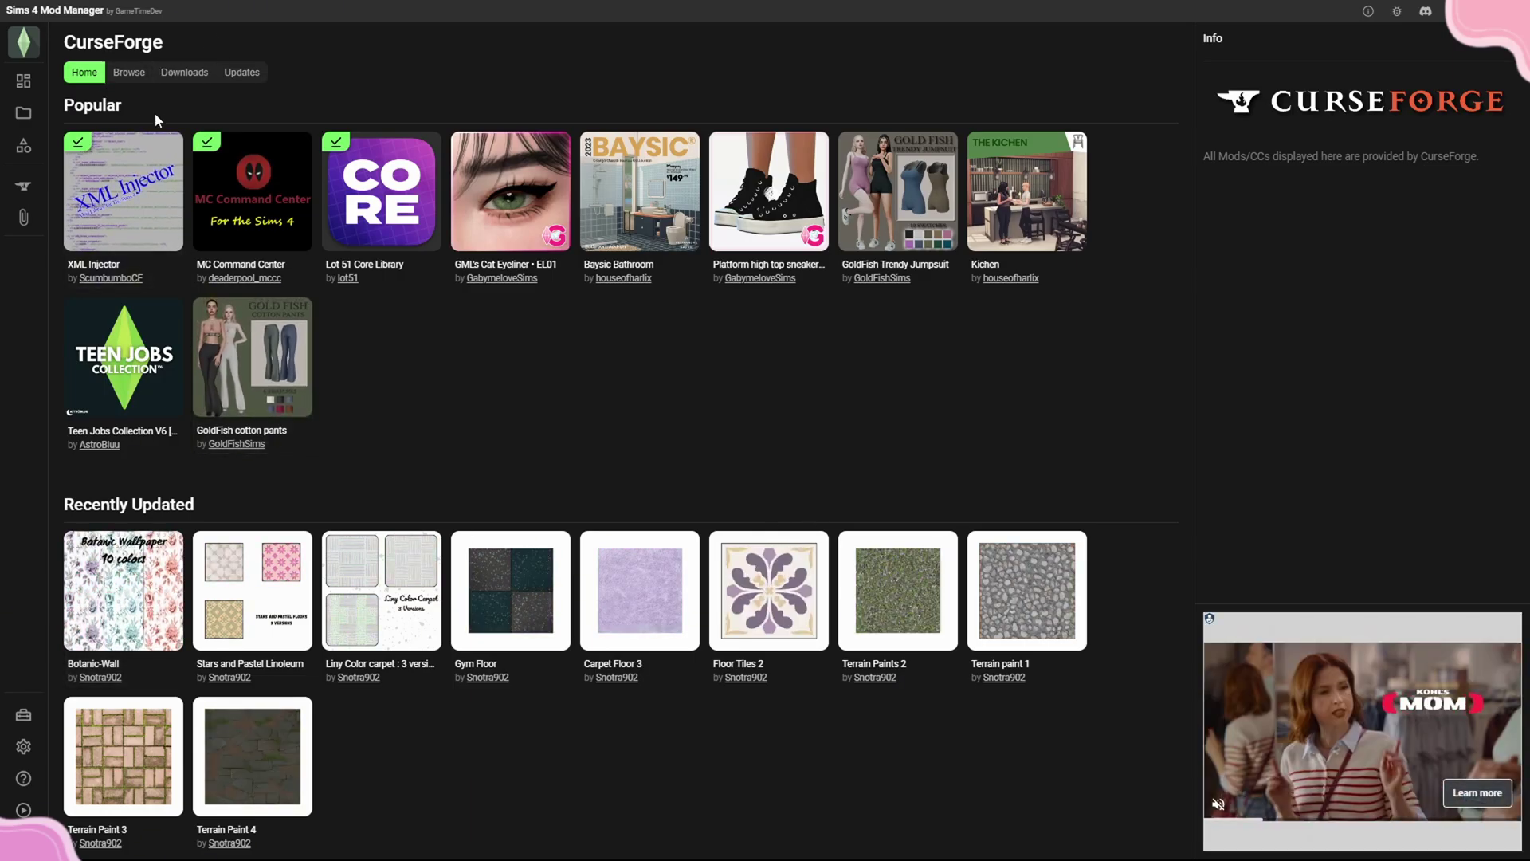
Browse CurseForge and open the Brownstone Collection - Part 3 page, then switch to File Explorer.
click(120, 73)
scroll(558, 479, down, 5)
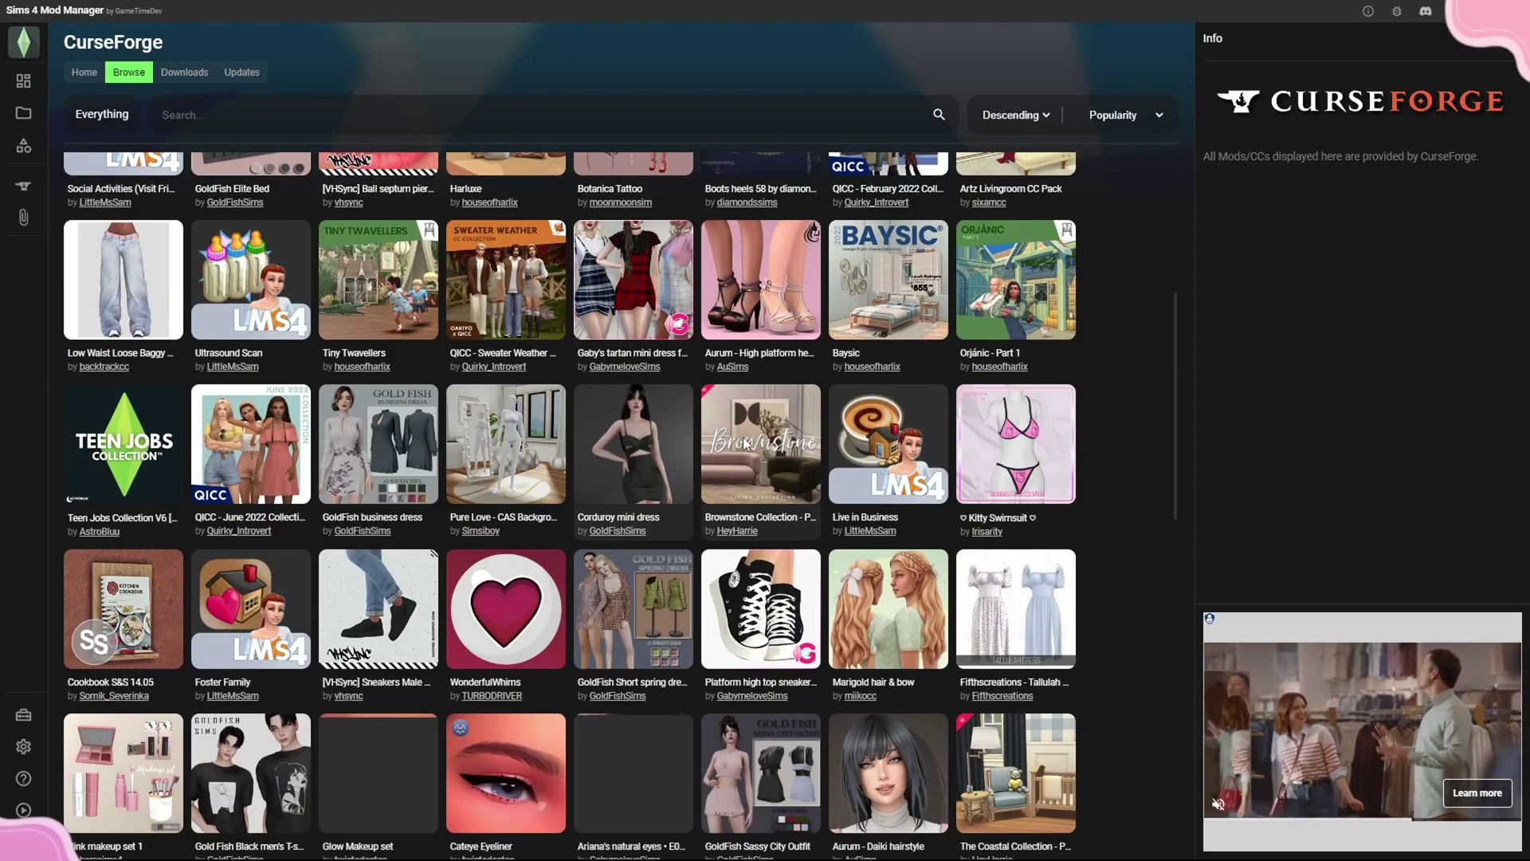
click(600, 646)
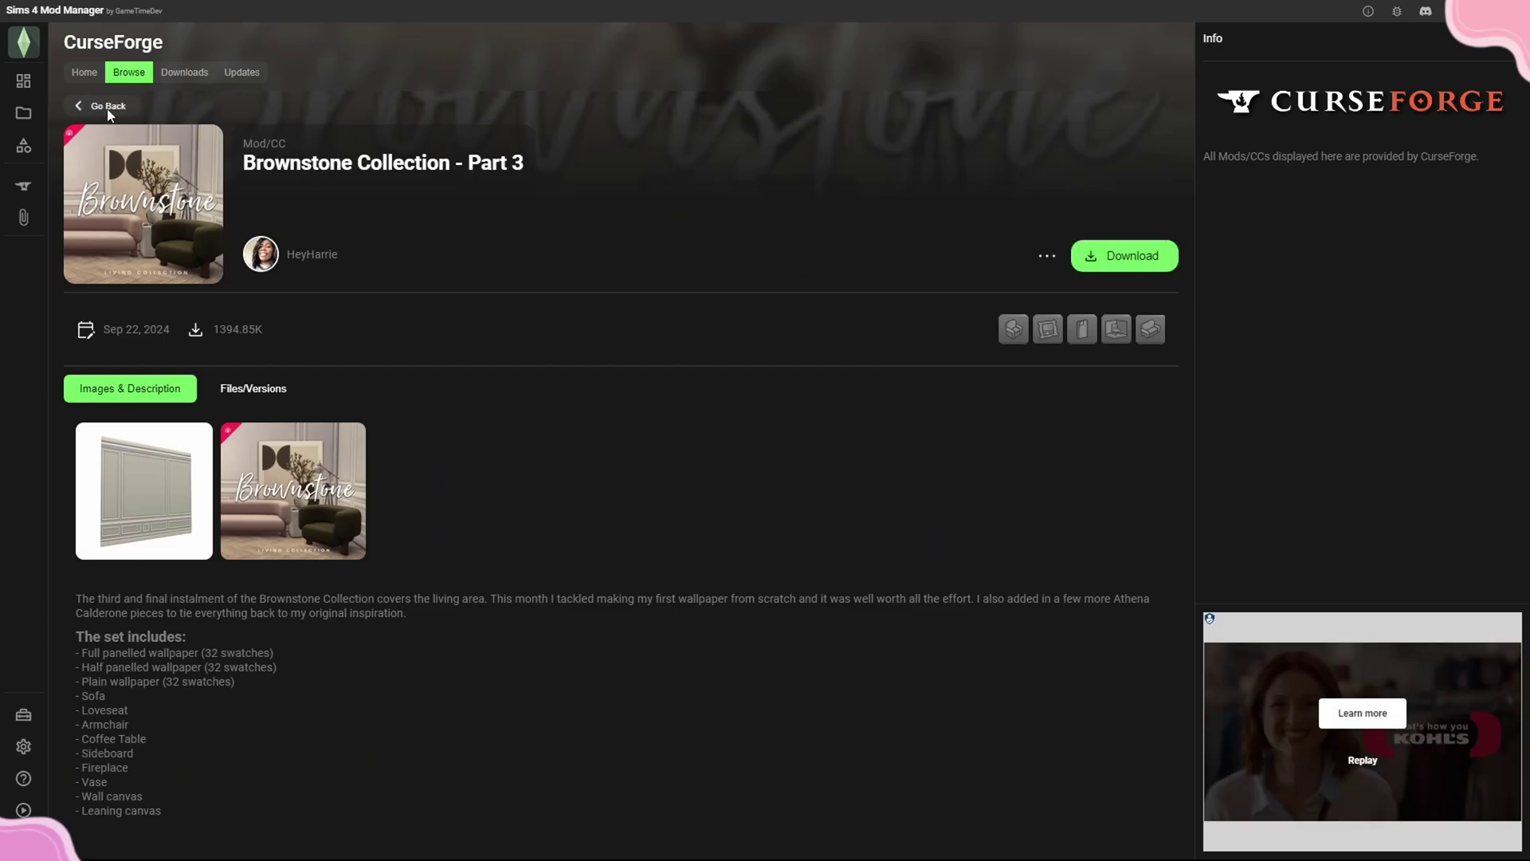
click(660, 841)
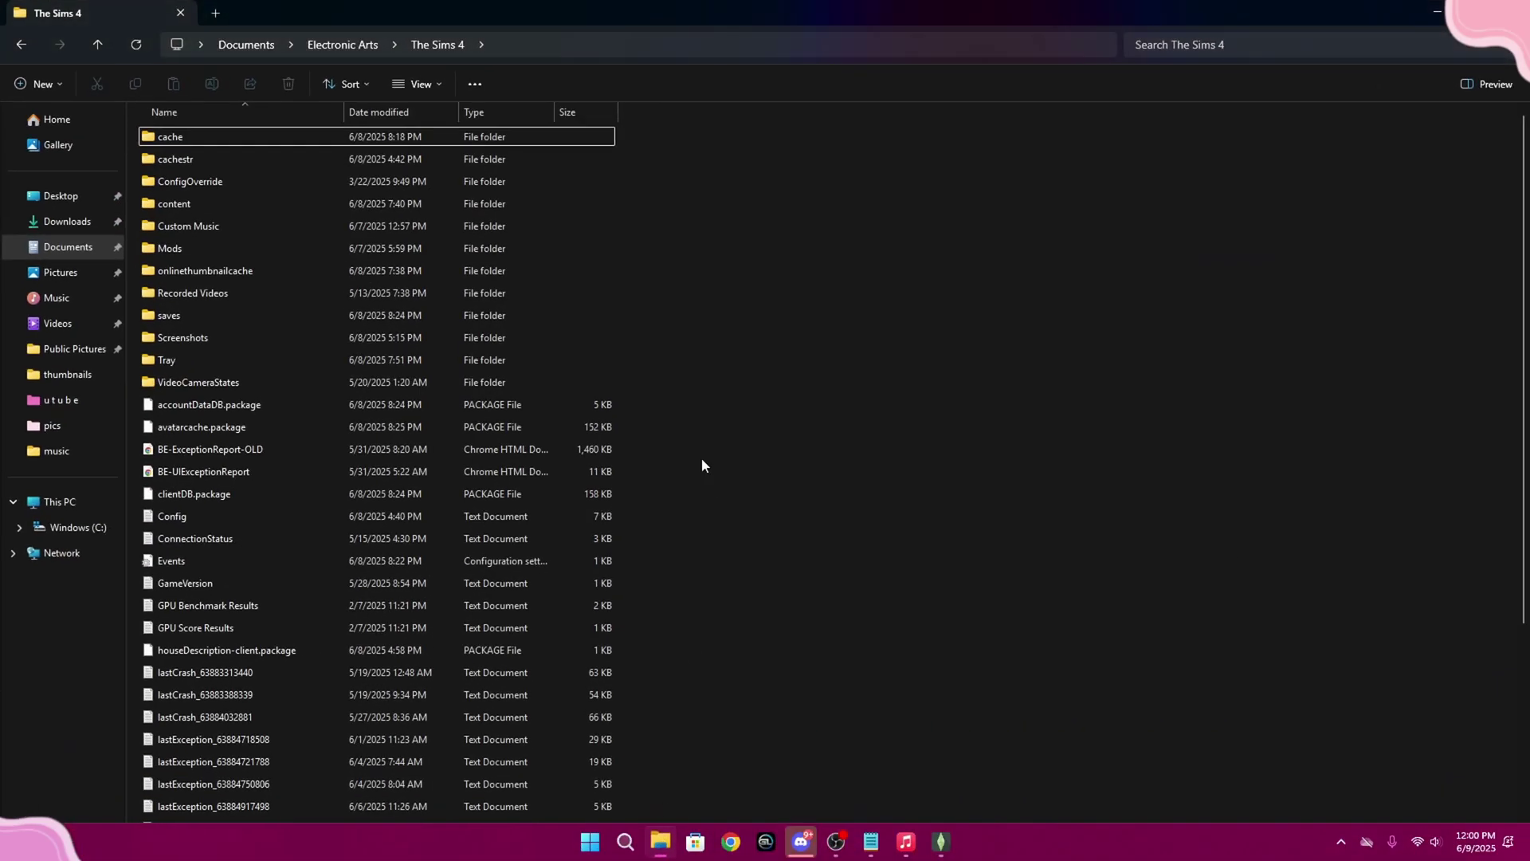
Browse Mods > curseforge cc > greenllamas in File Explorer to view its packages, then minimize it.
double_click(156, 249)
double_click(176, 344)
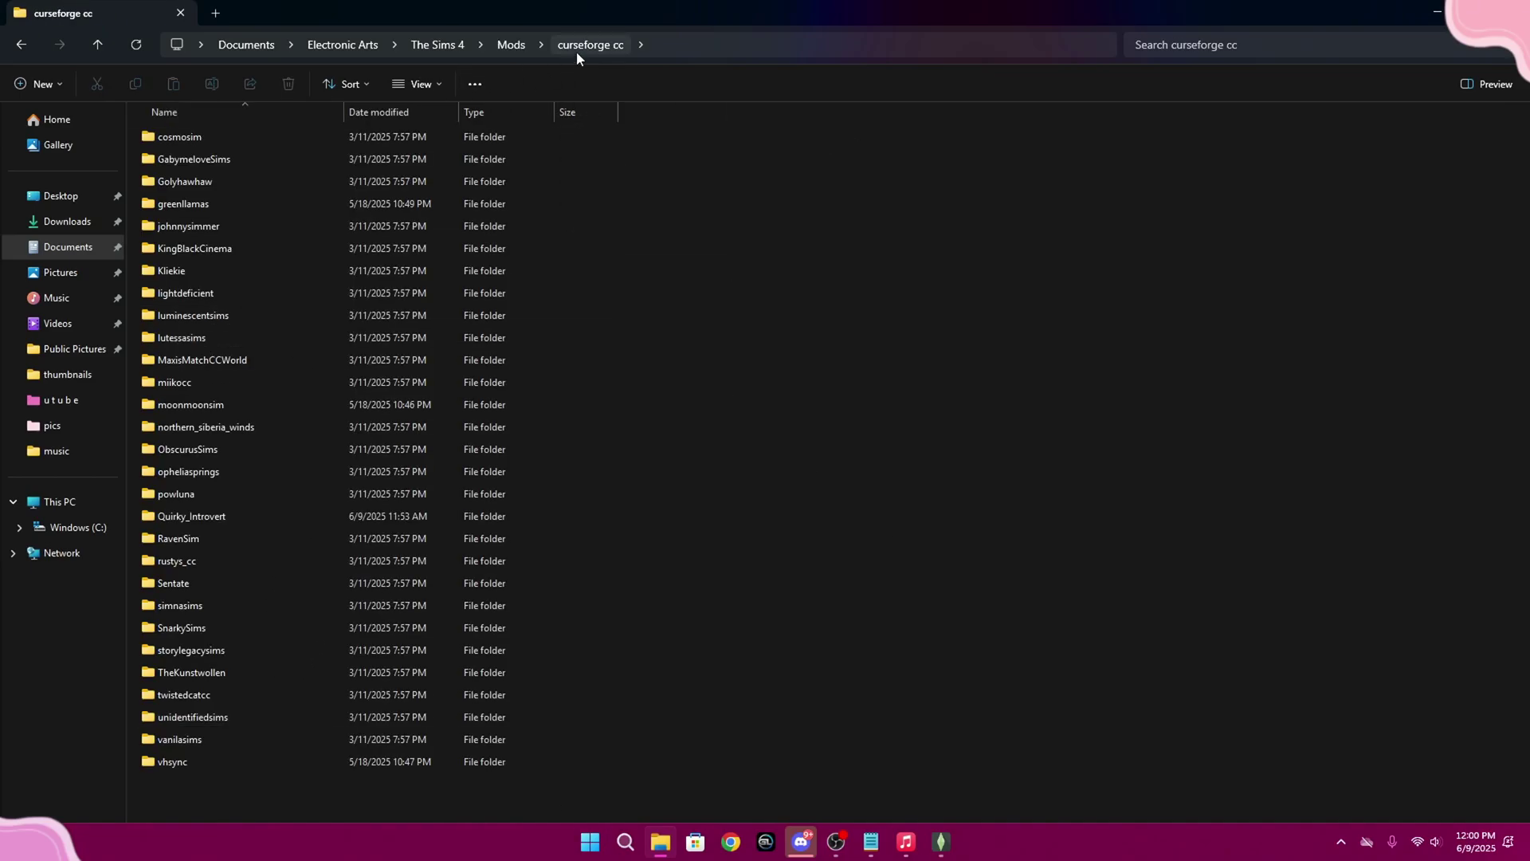
double_click(202, 202)
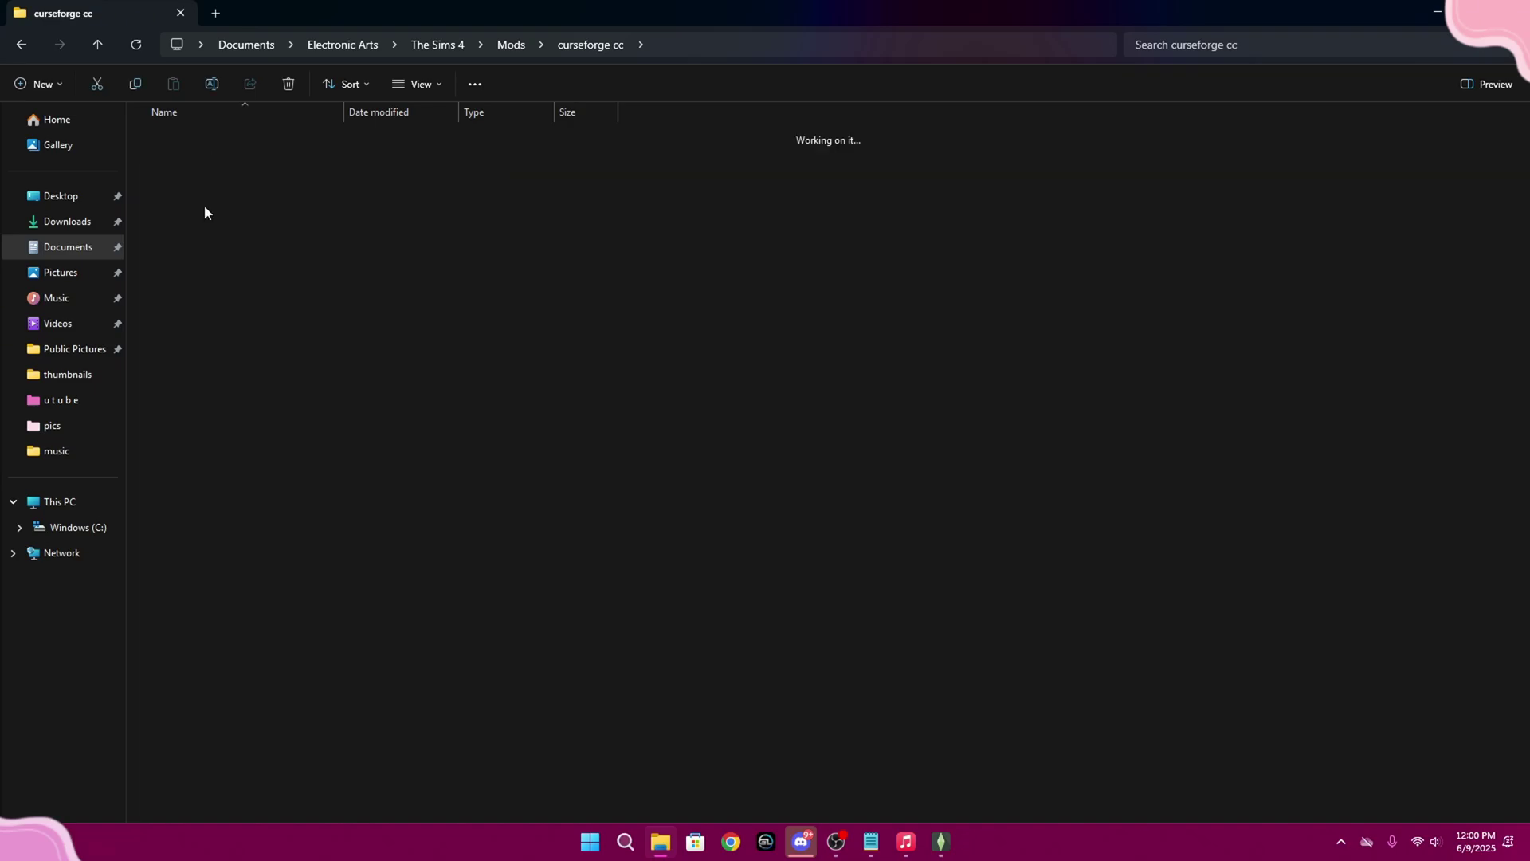
click(21, 44)
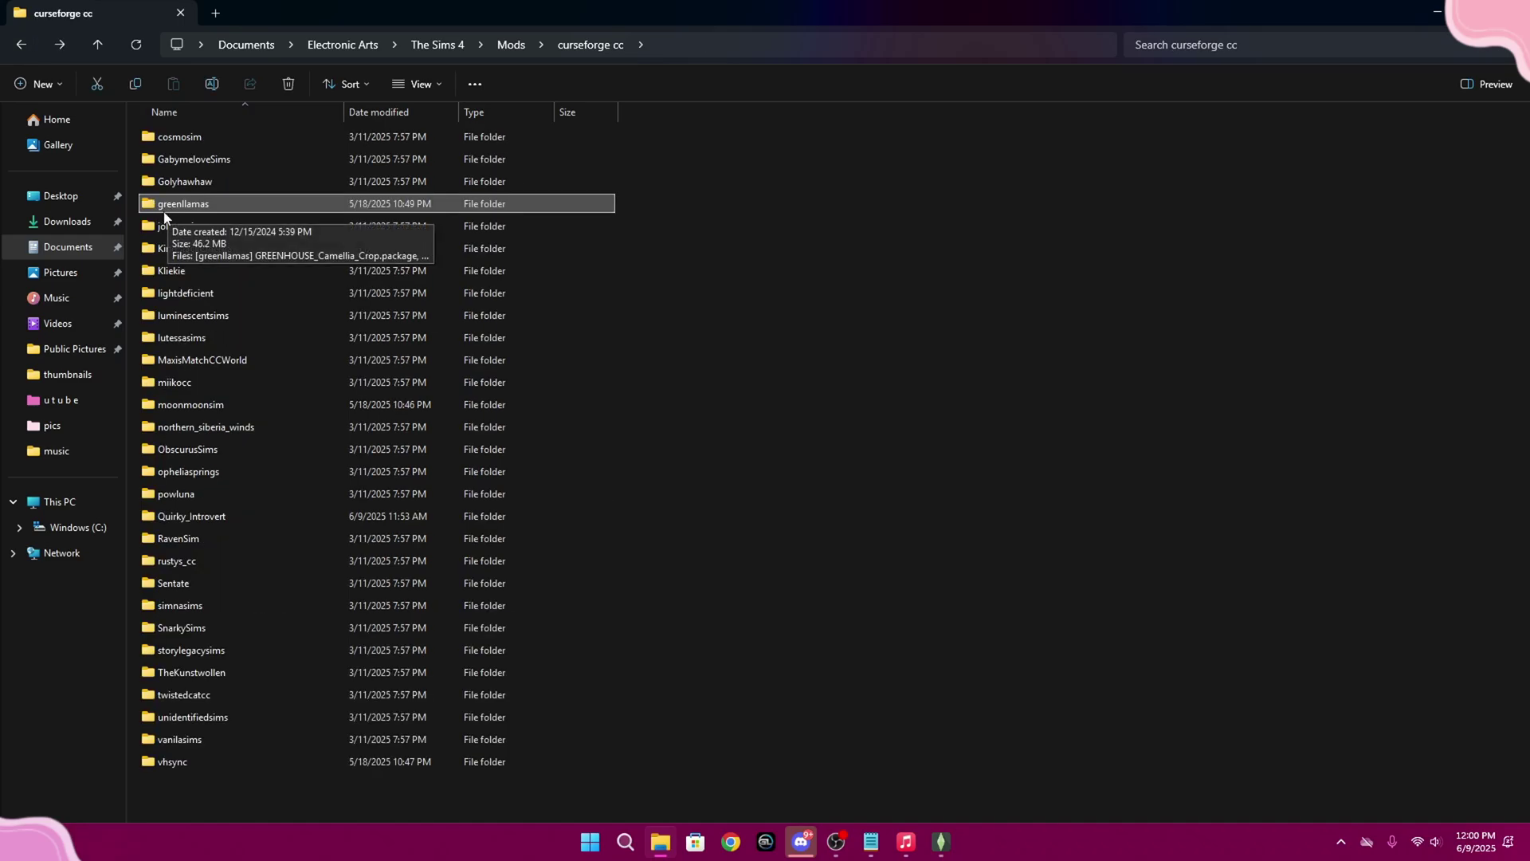
double_click(239, 208)
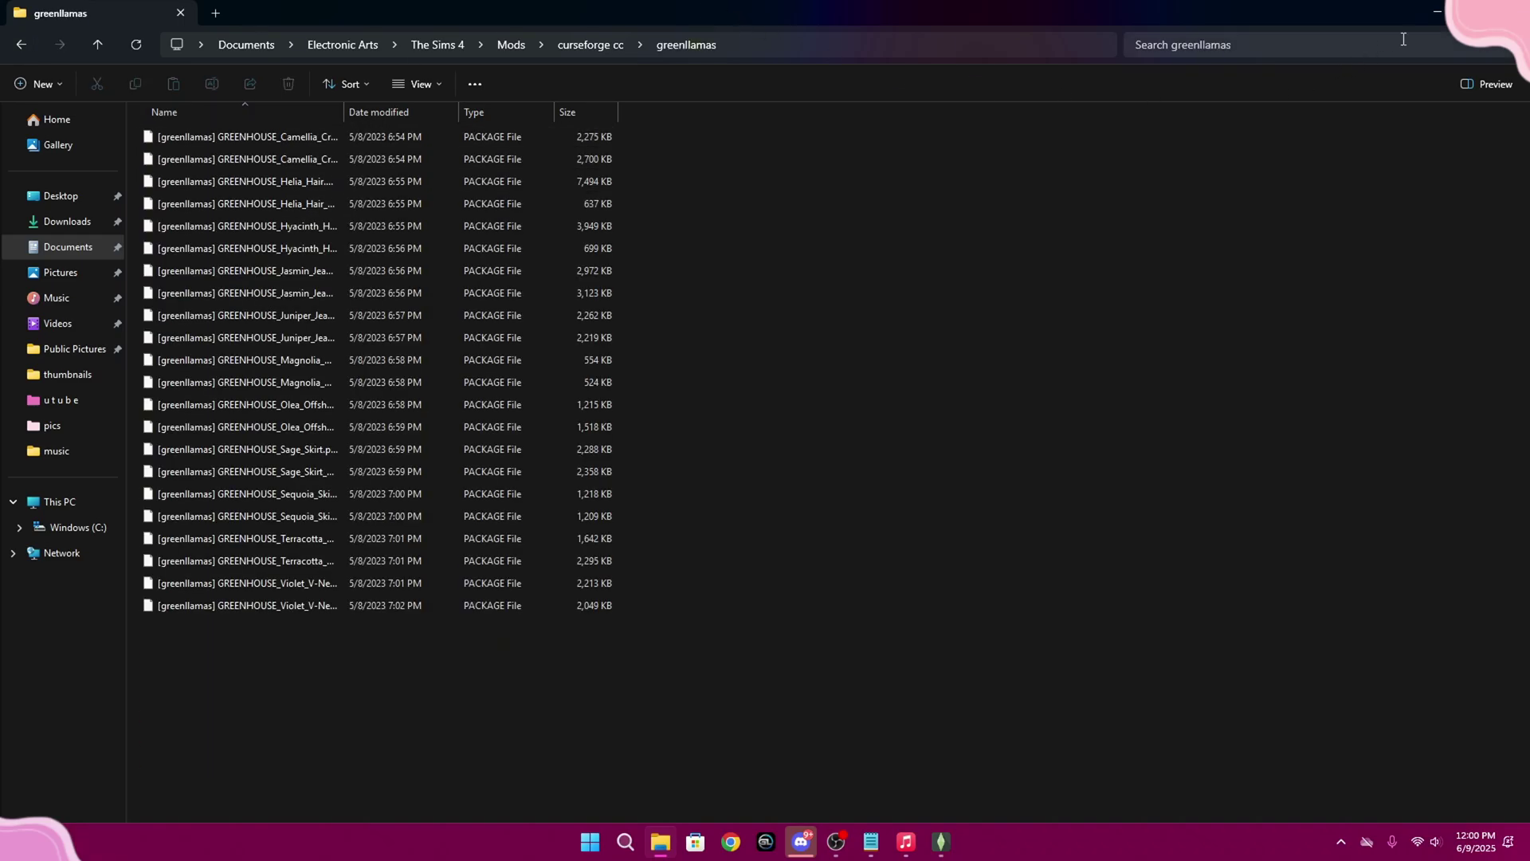
click(1436, 12)
Check the CurseForge download queue and Updates (none available), then open Import and center its dialog.
click(184, 71)
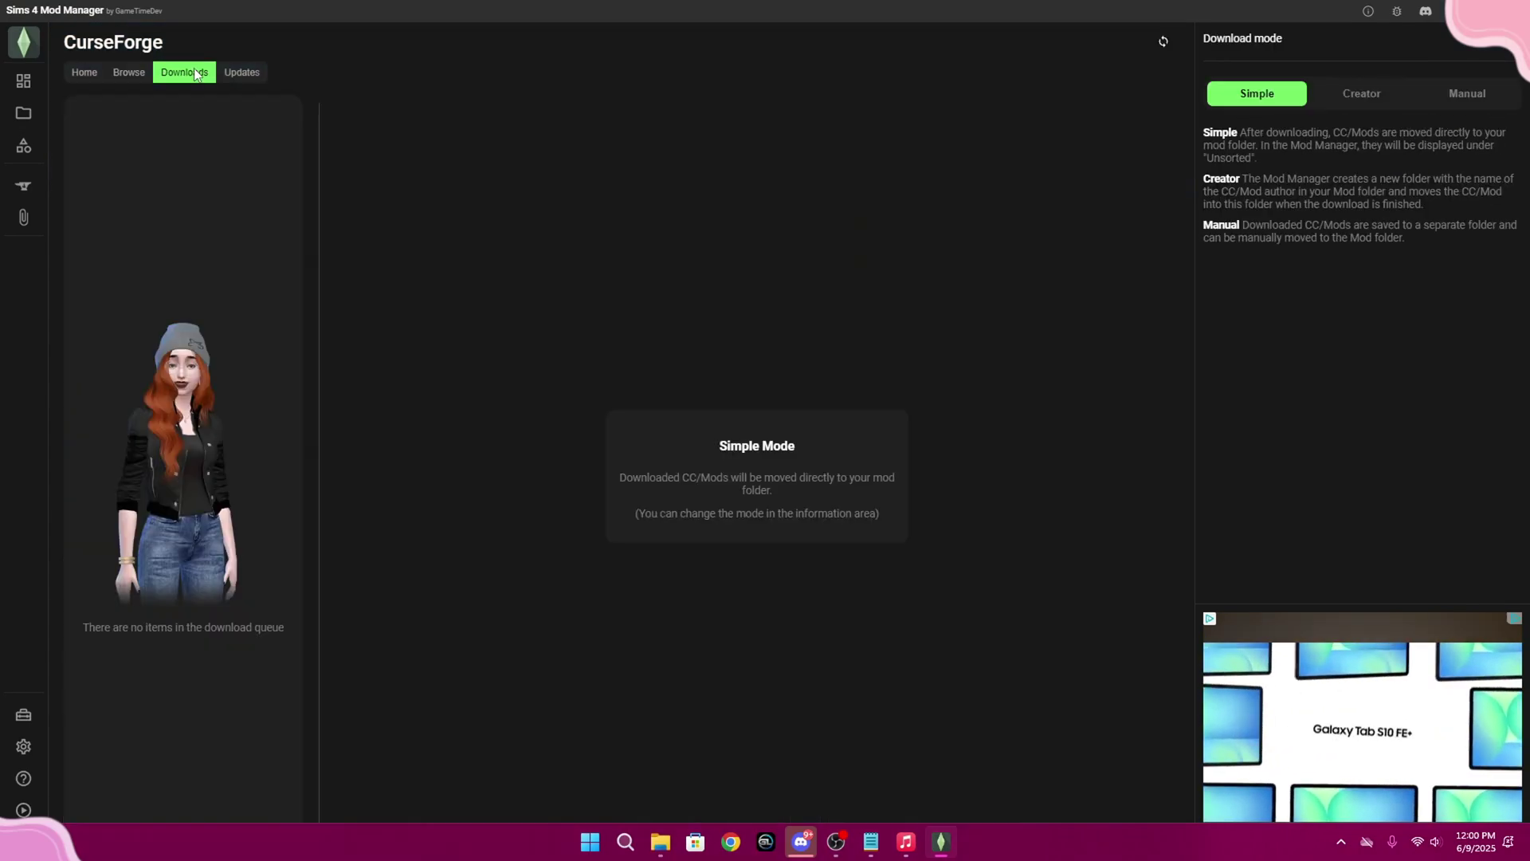
click(130, 74)
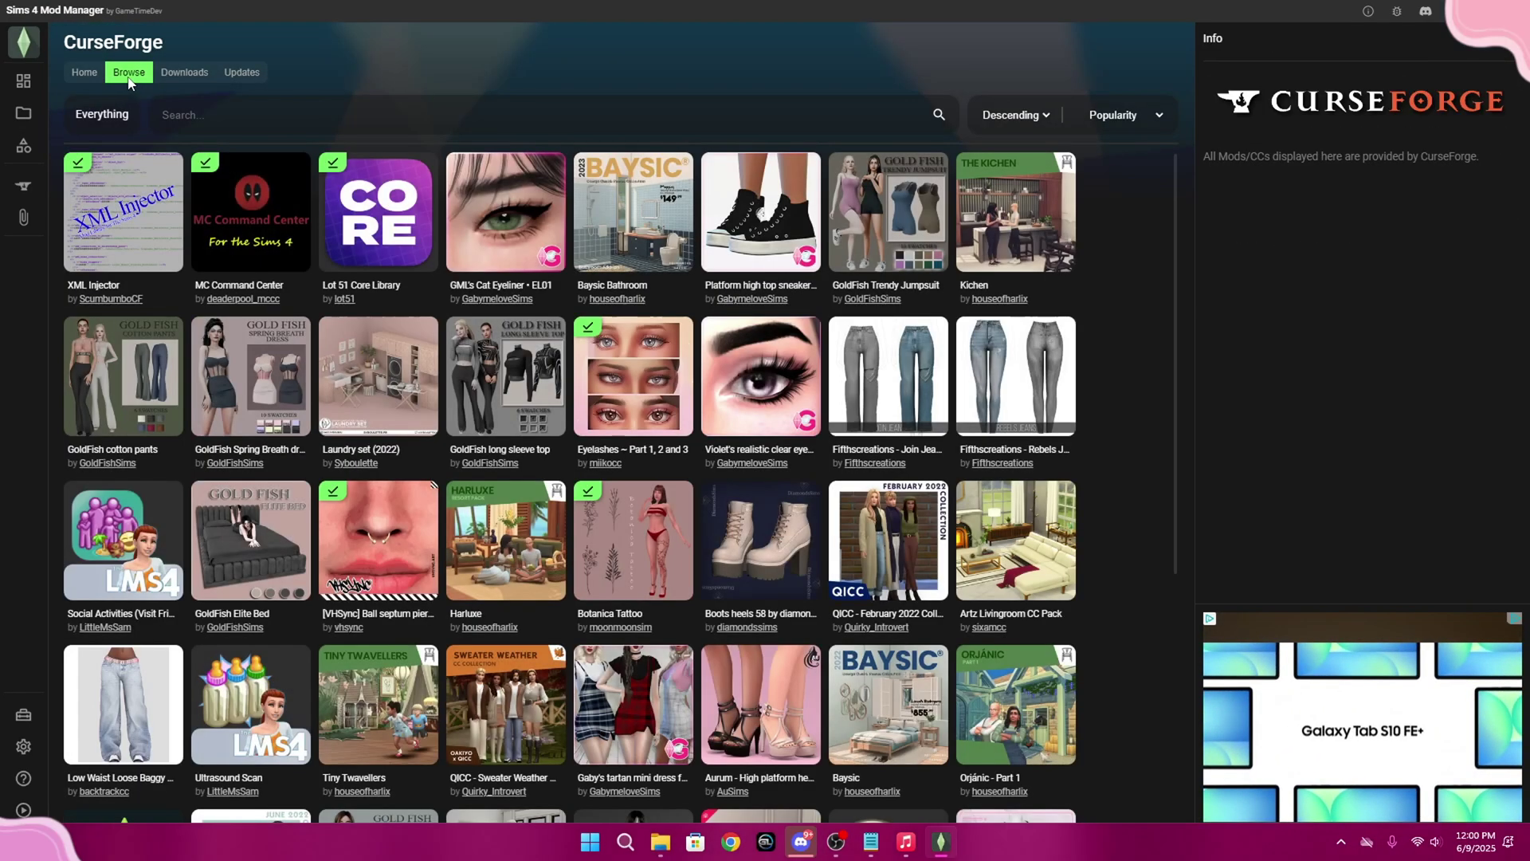
scroll(942, 460, down, 3)
scroll(943, 461, up, 3)
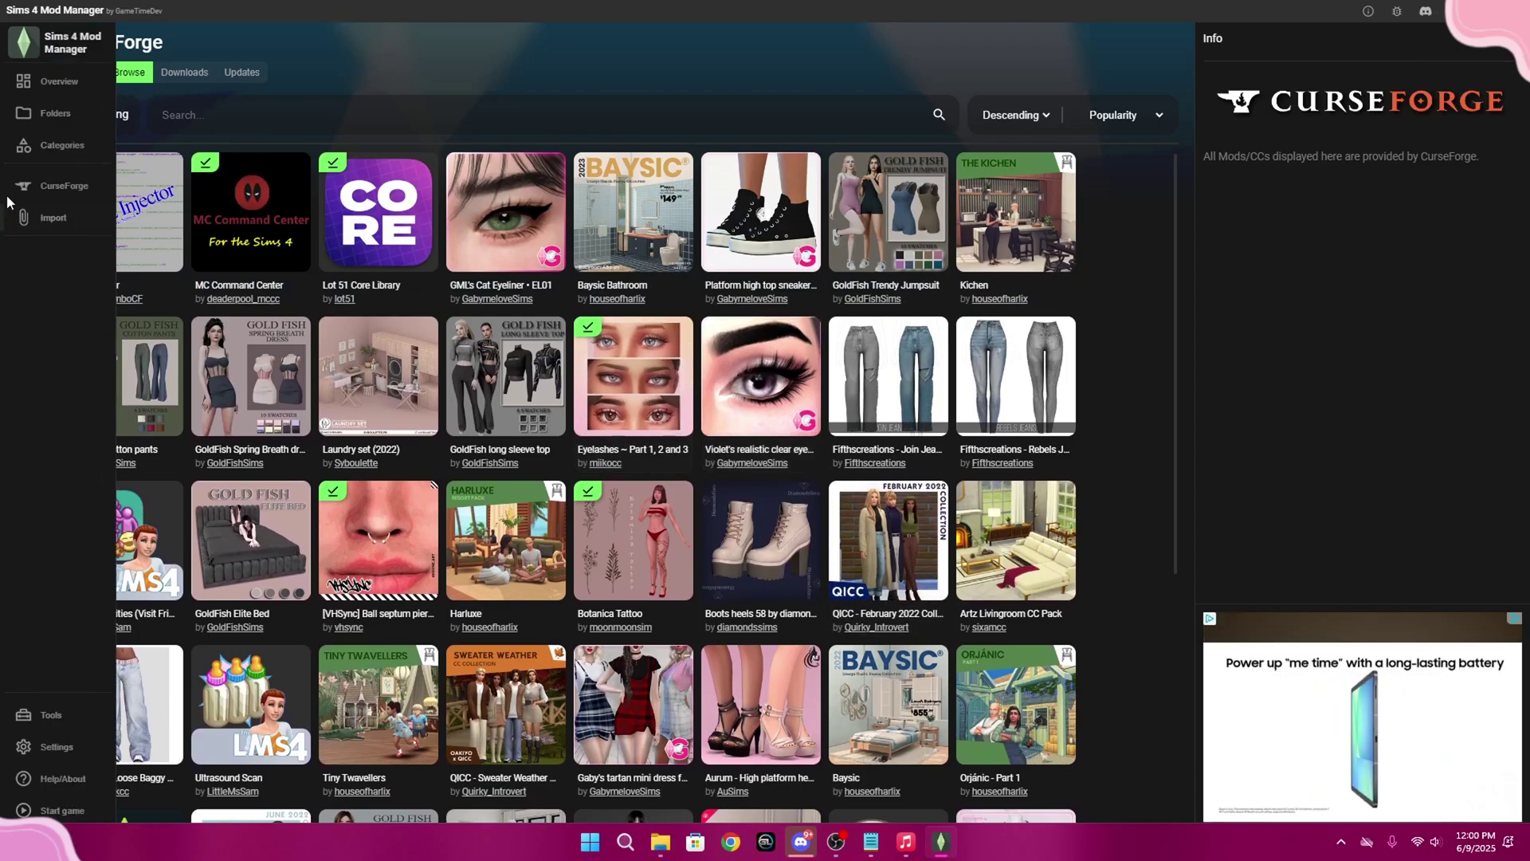
click(241, 72)
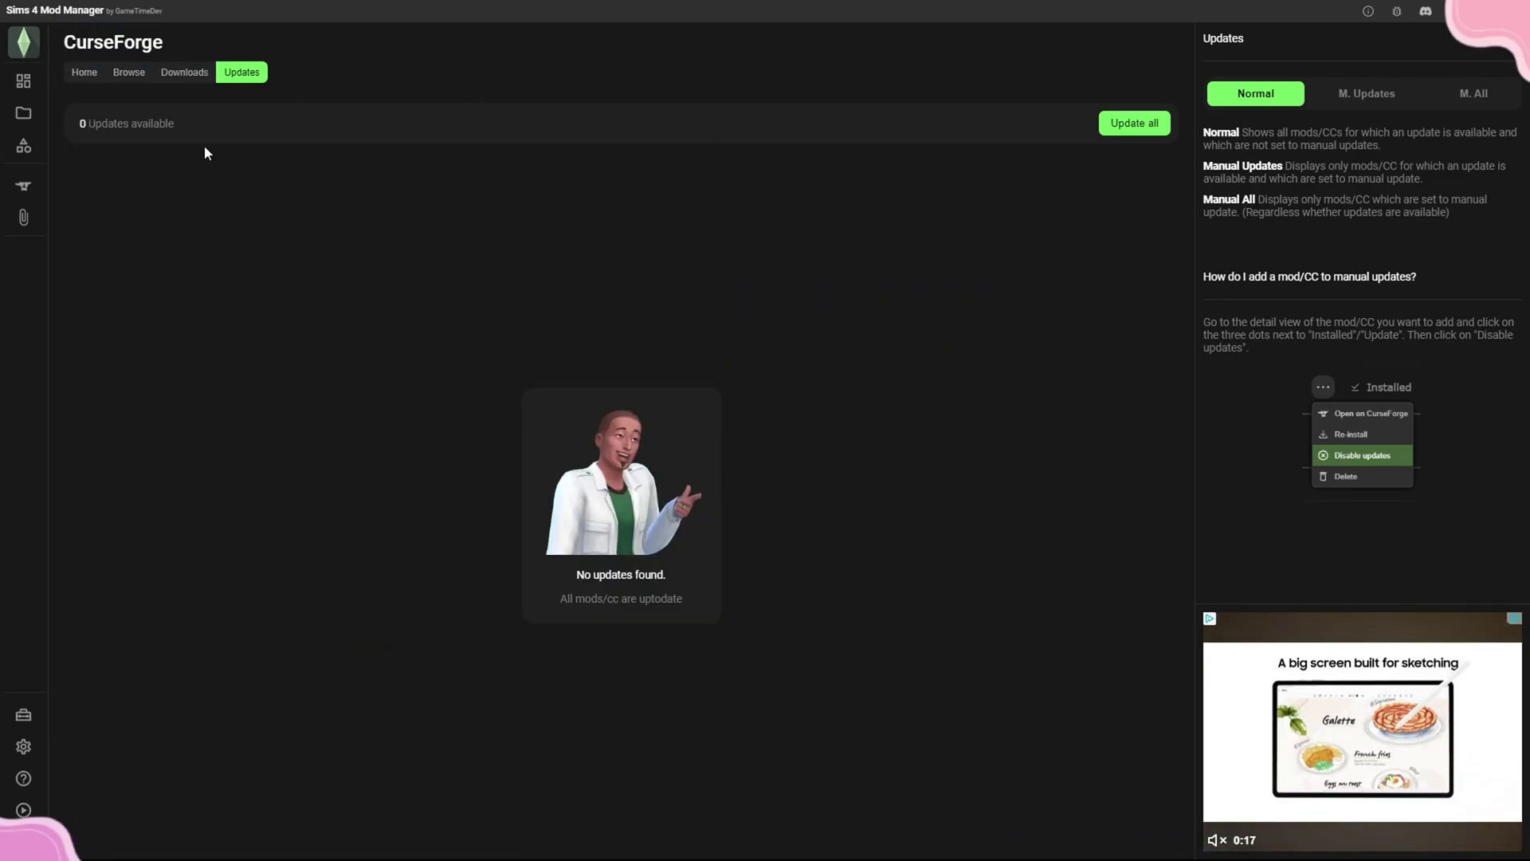
click(57, 217)
drag(516, 20, 829, 170)
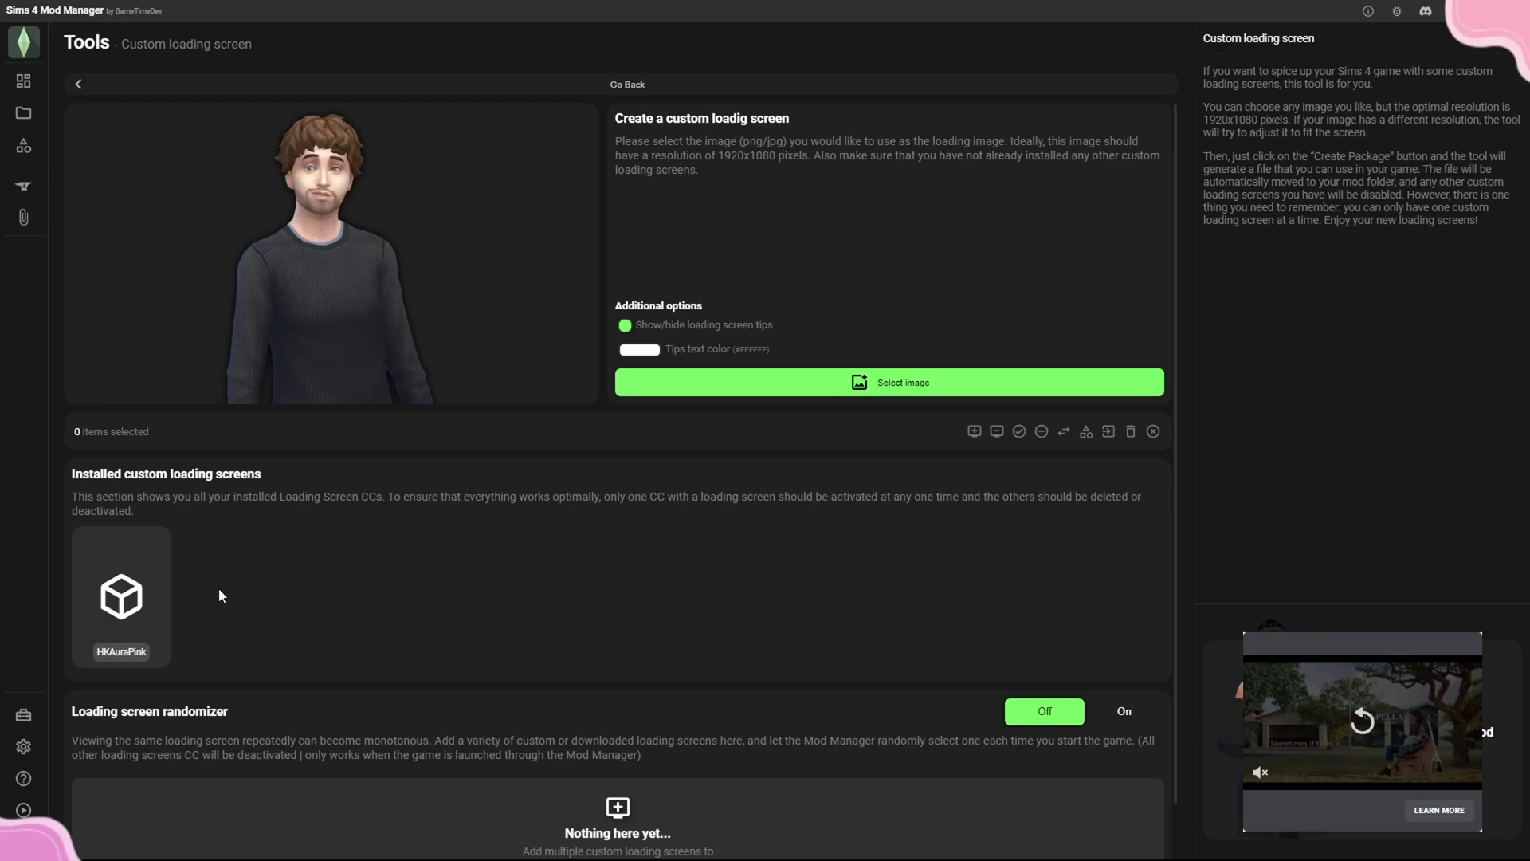
Load the 2025-05-31_06-06-04-679 image from the pics folder as the loading-screen picture.
scroll(881, 404, down, 1)
scroll(548, 221, up, 1)
click(714, 378)
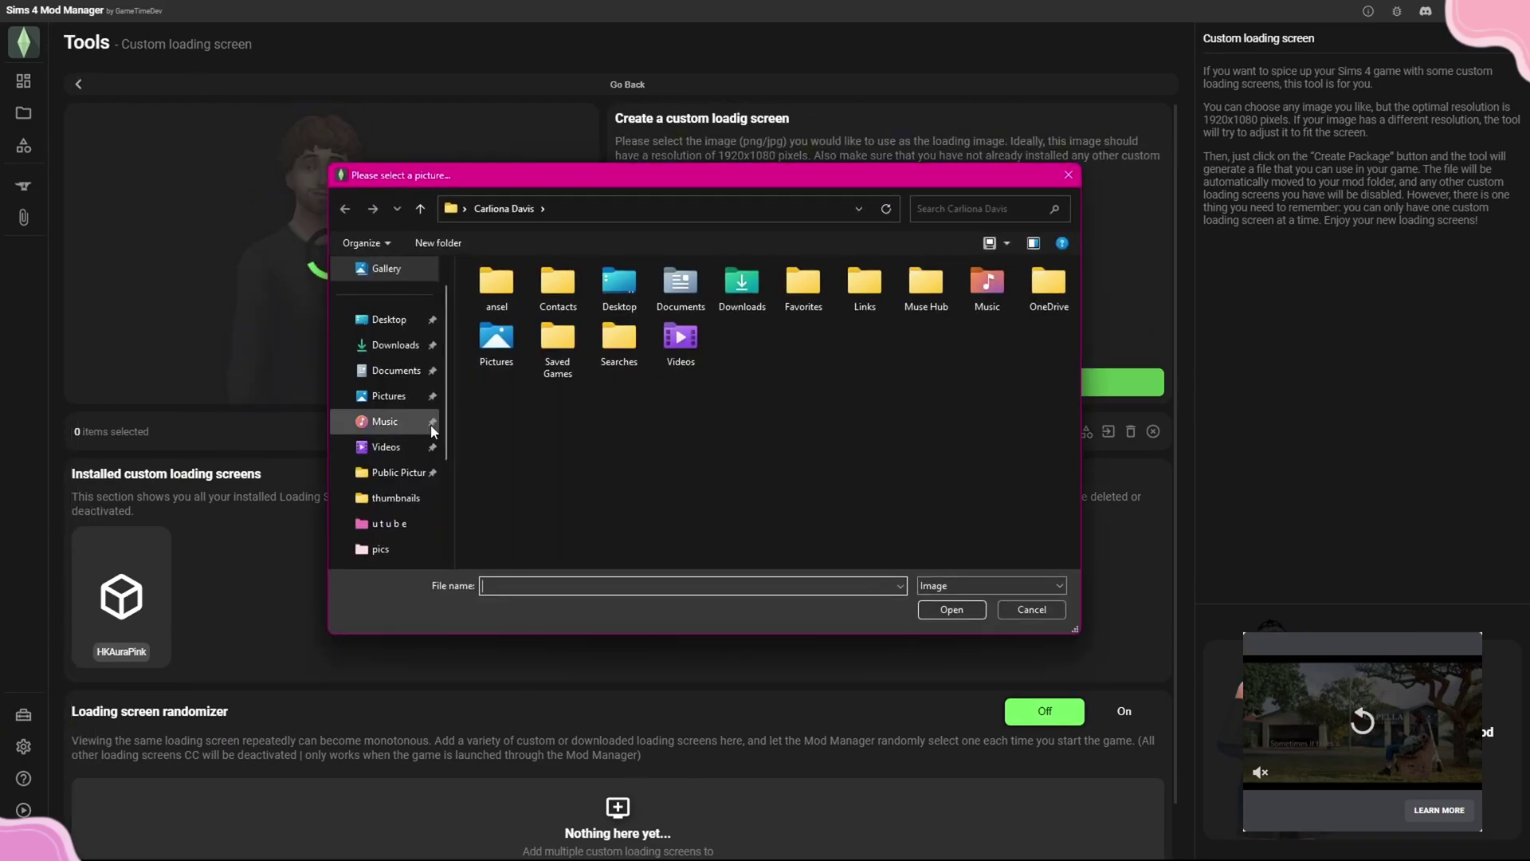
double_click(581, 333)
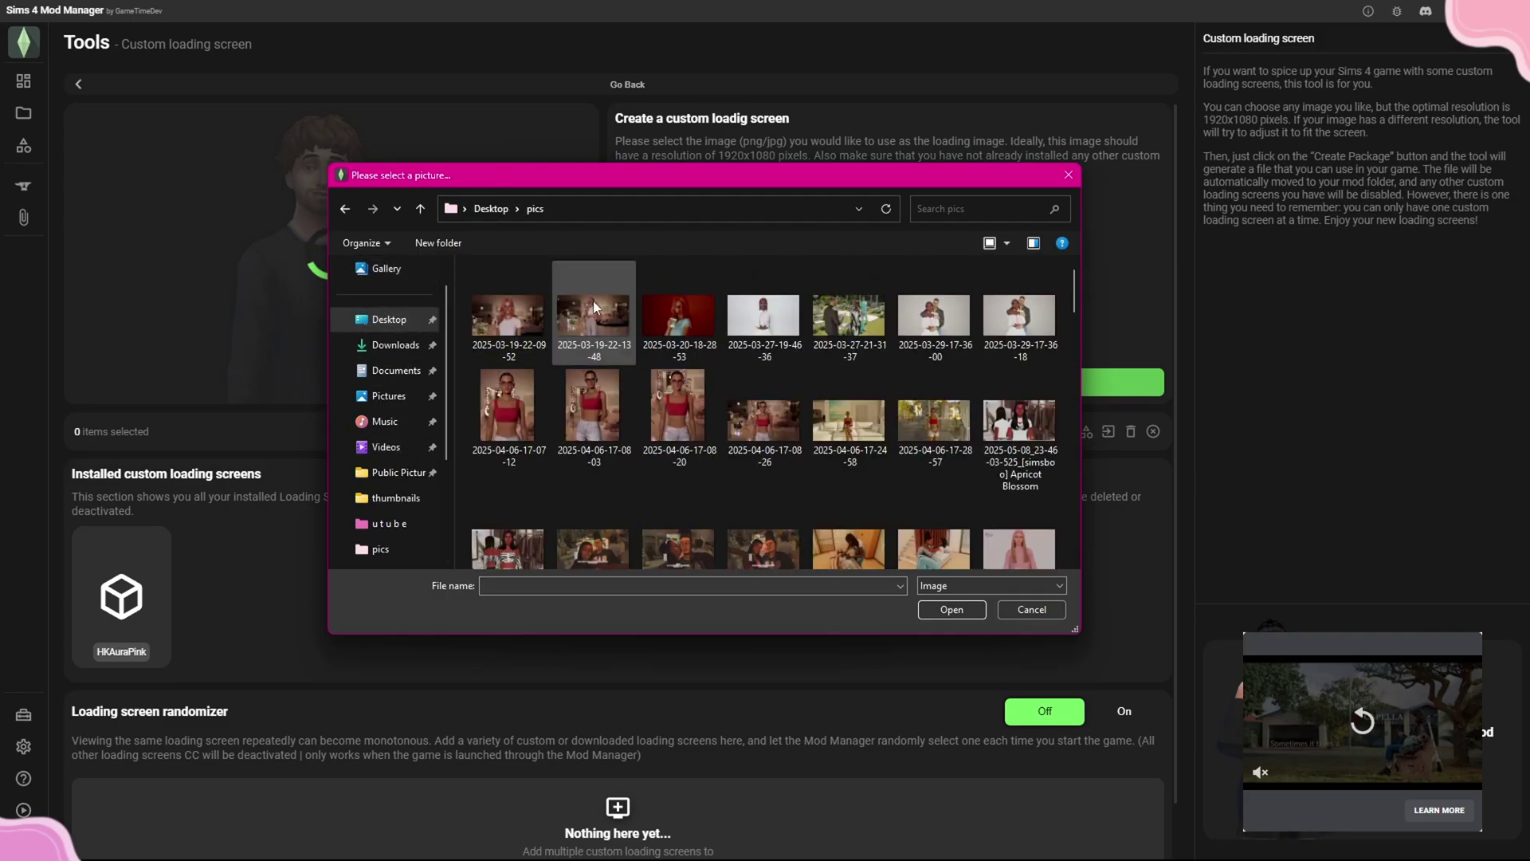
scroll(836, 444, down, 10)
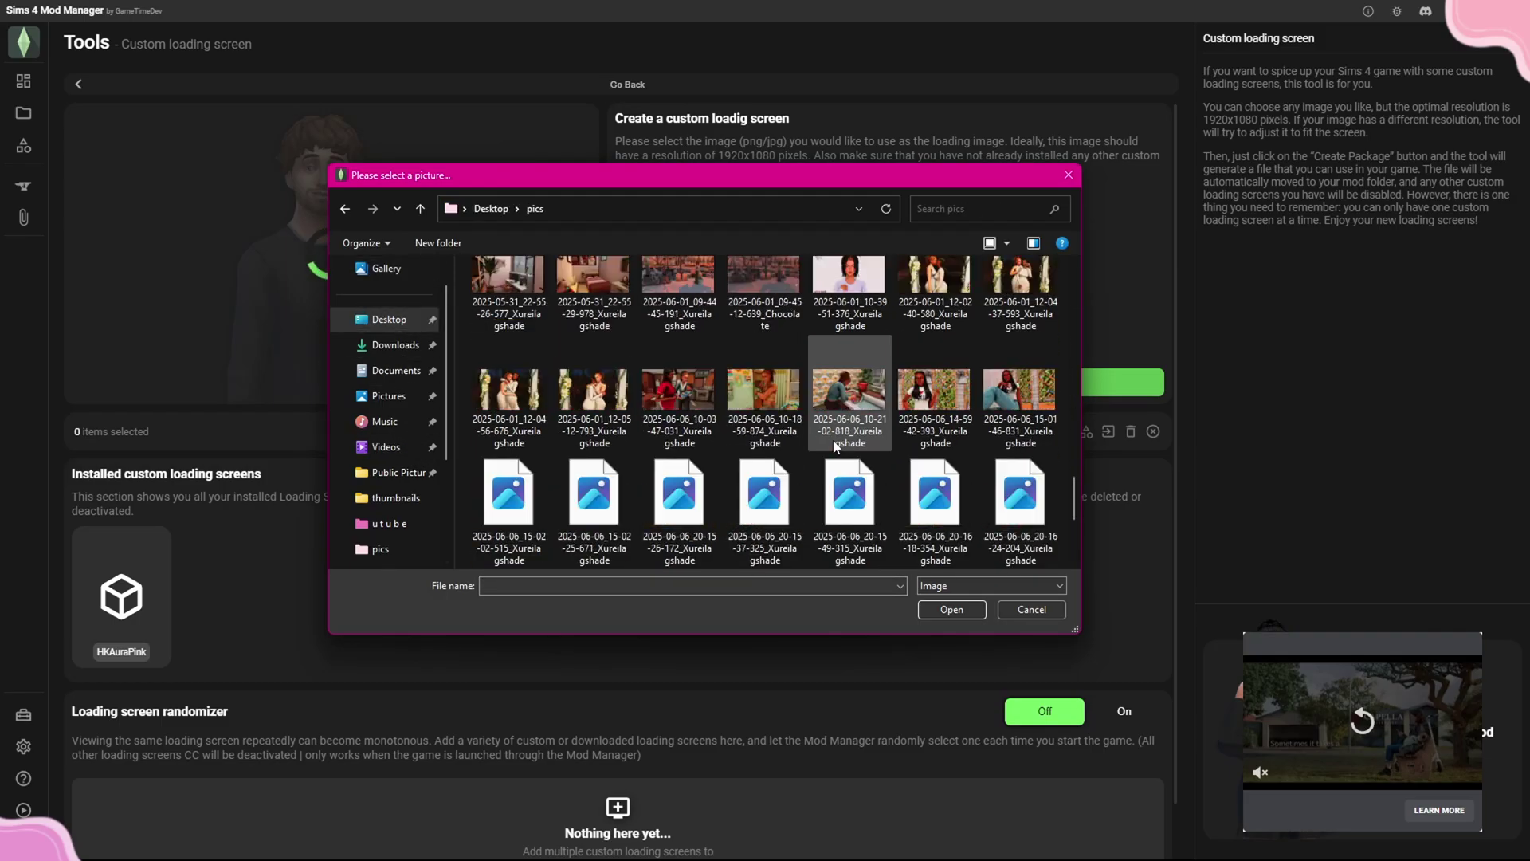
click(849, 452)
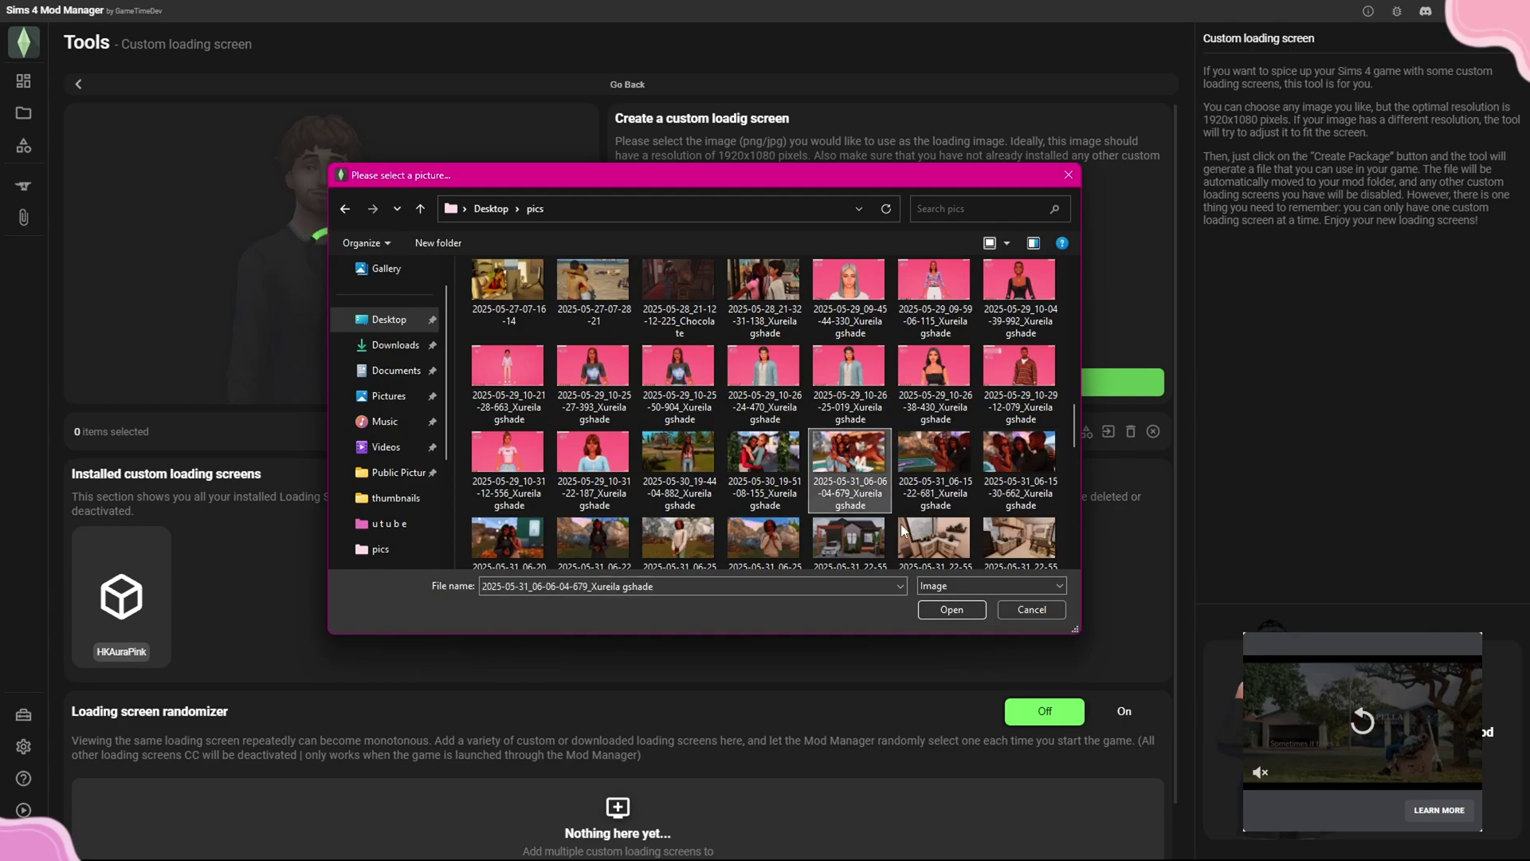
click(952, 609)
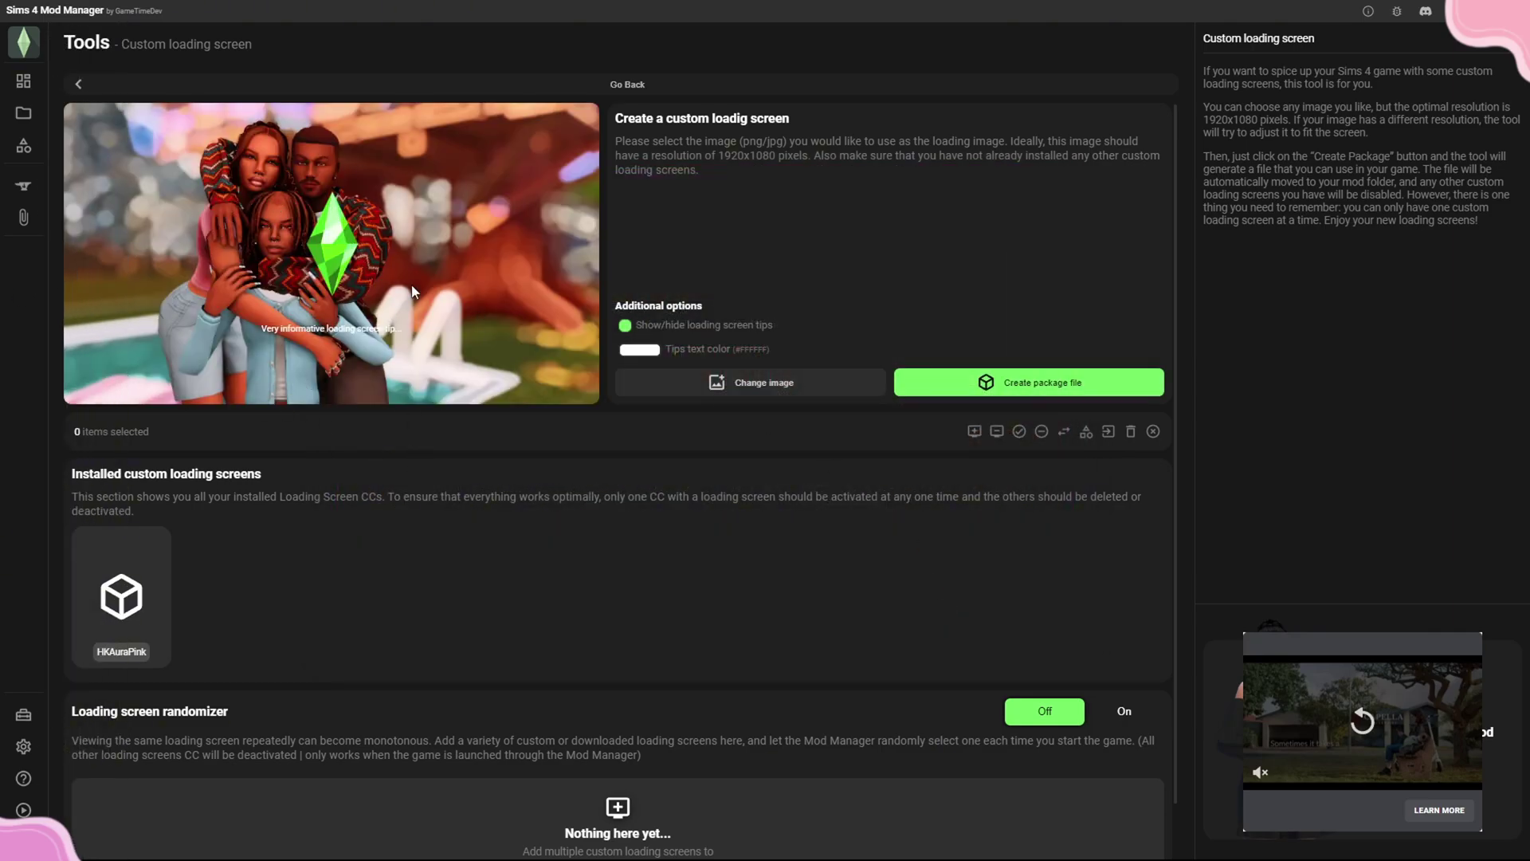
Turn off the loading screen tips.
click(626, 326)
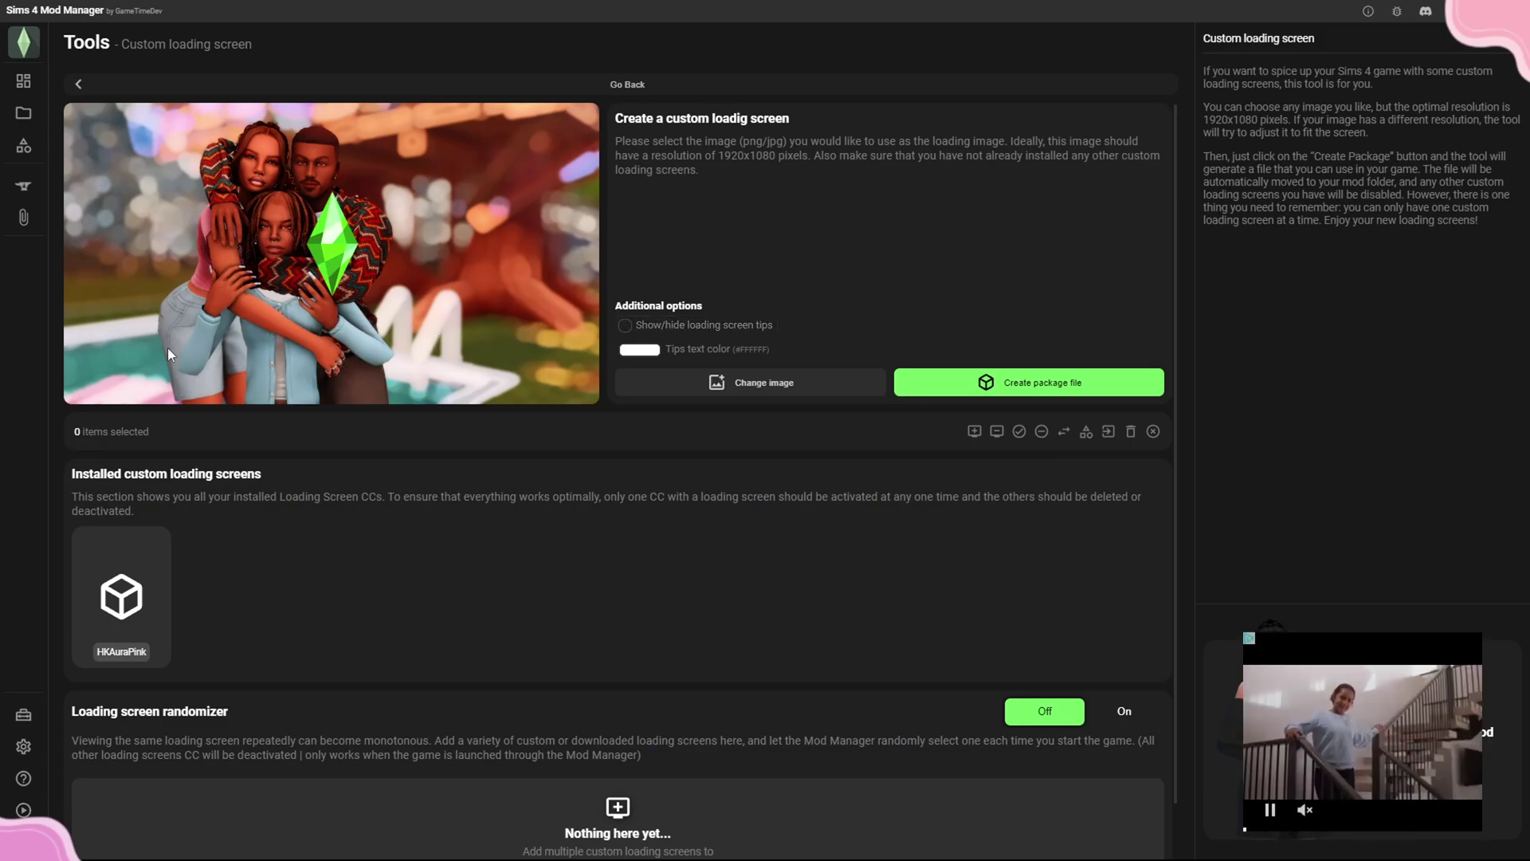
click(646, 327)
click(639, 349)
click(625, 326)
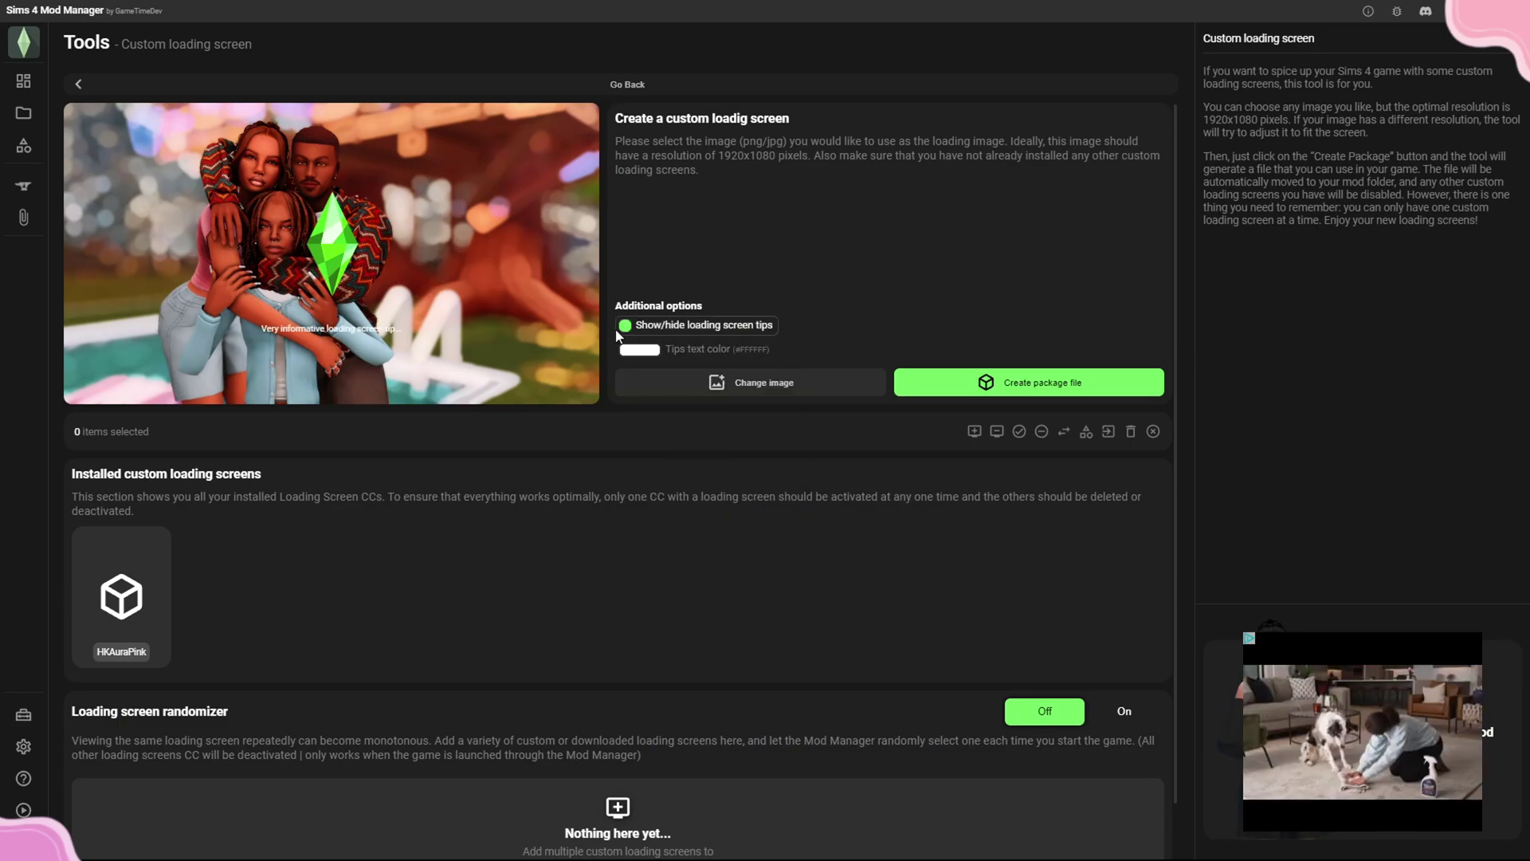
Create the package and save it to Downloads as loading_screen_1749485404925.package.
click(1028, 382)
click(407, 345)
click(939, 599)
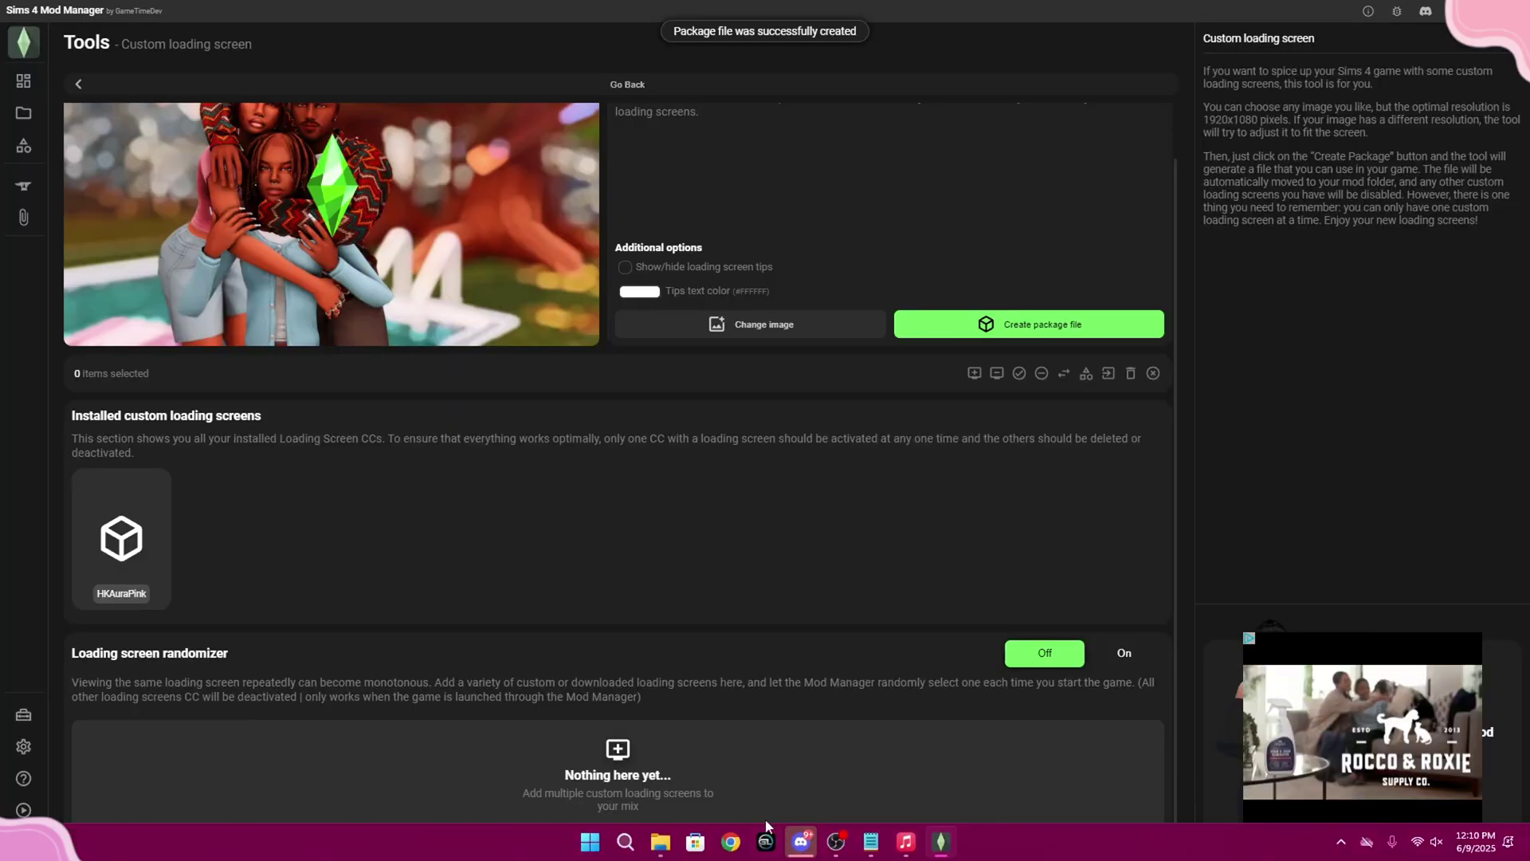
click(662, 843)
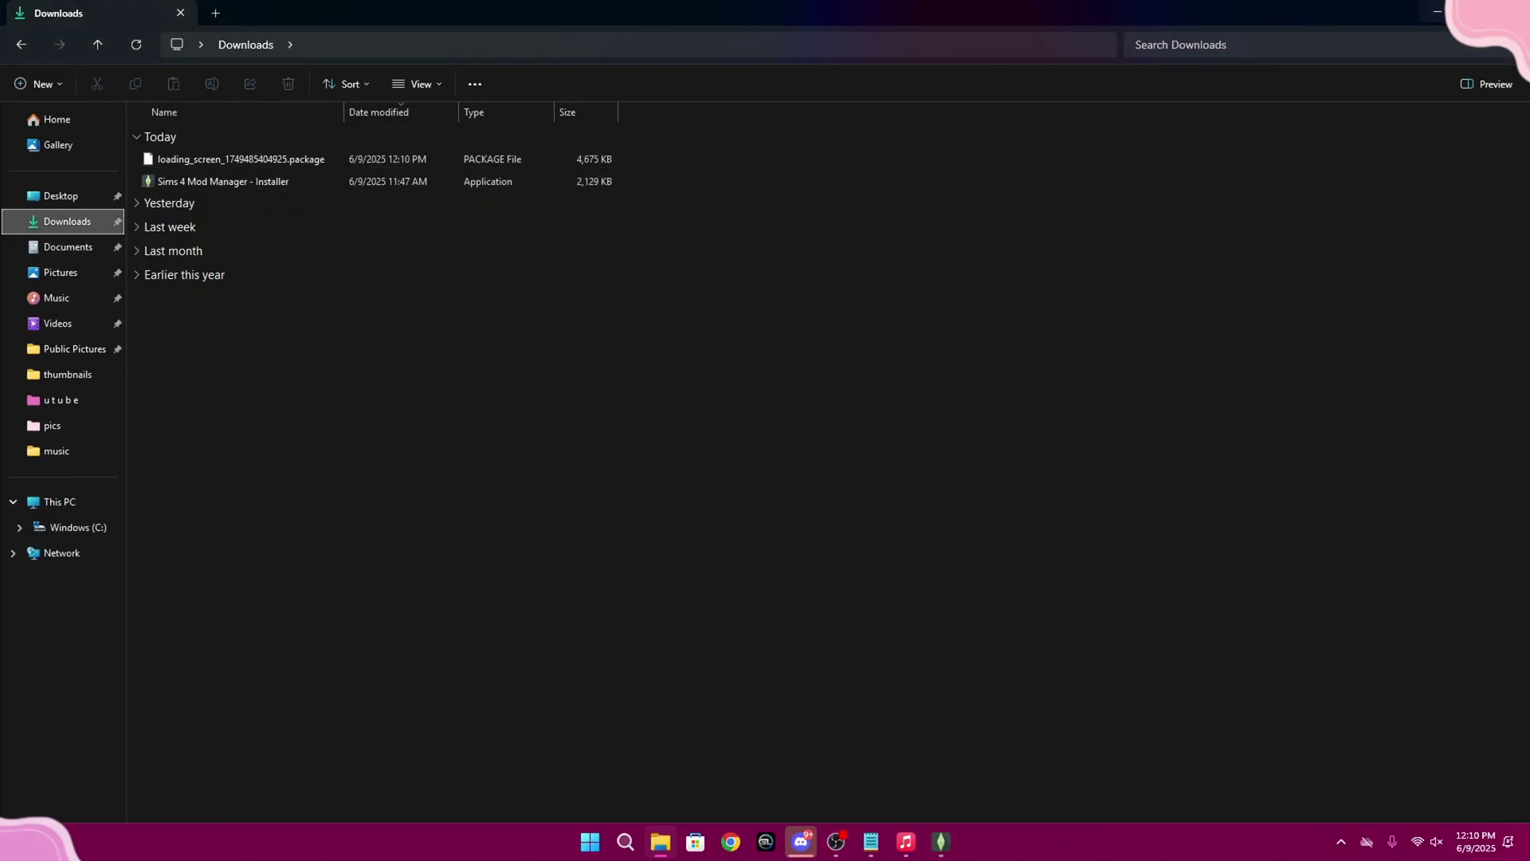